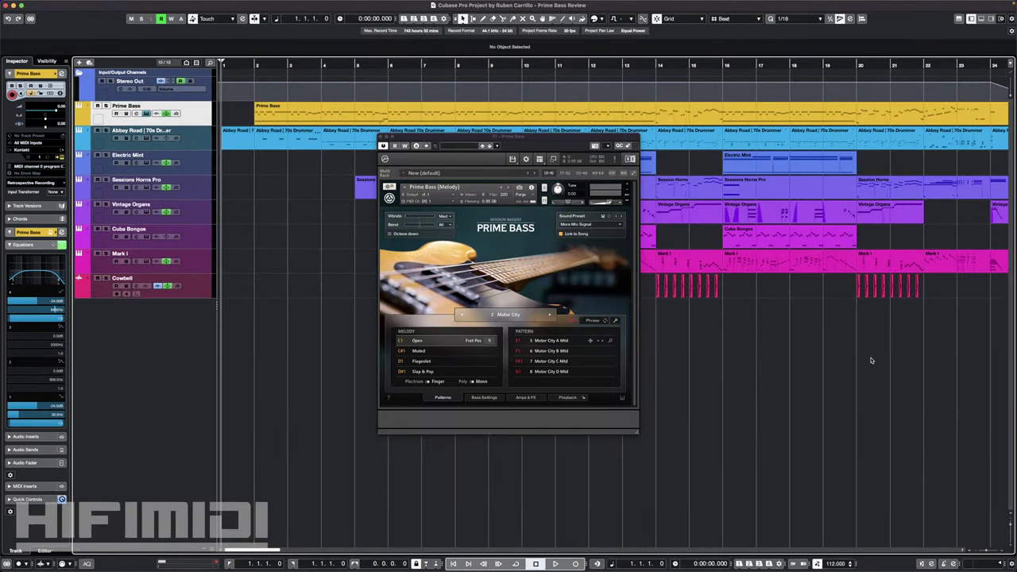
Play the project from the start with the Prime Bass instrument window closed, and stop playback
key("space")
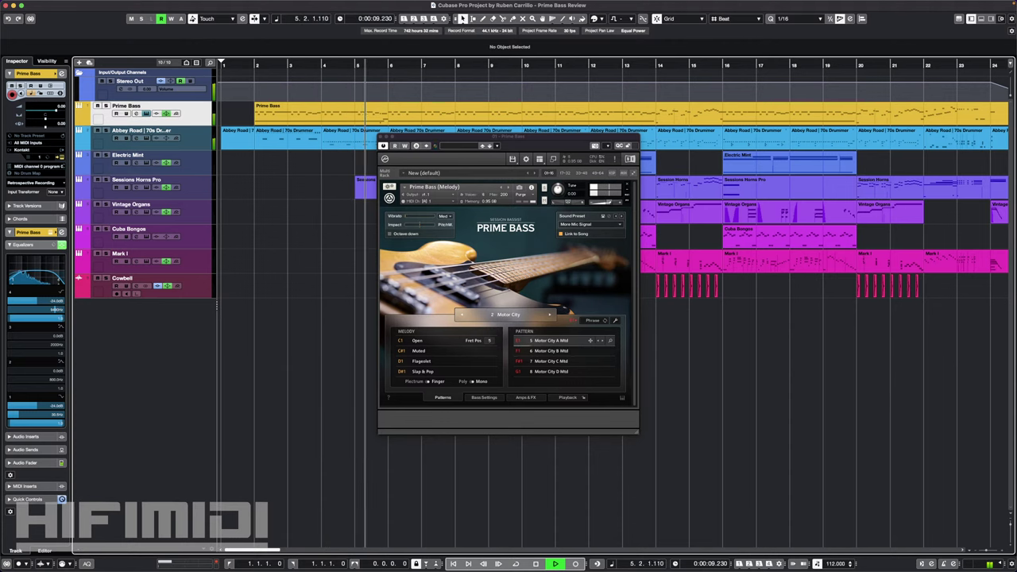
key("super+w")
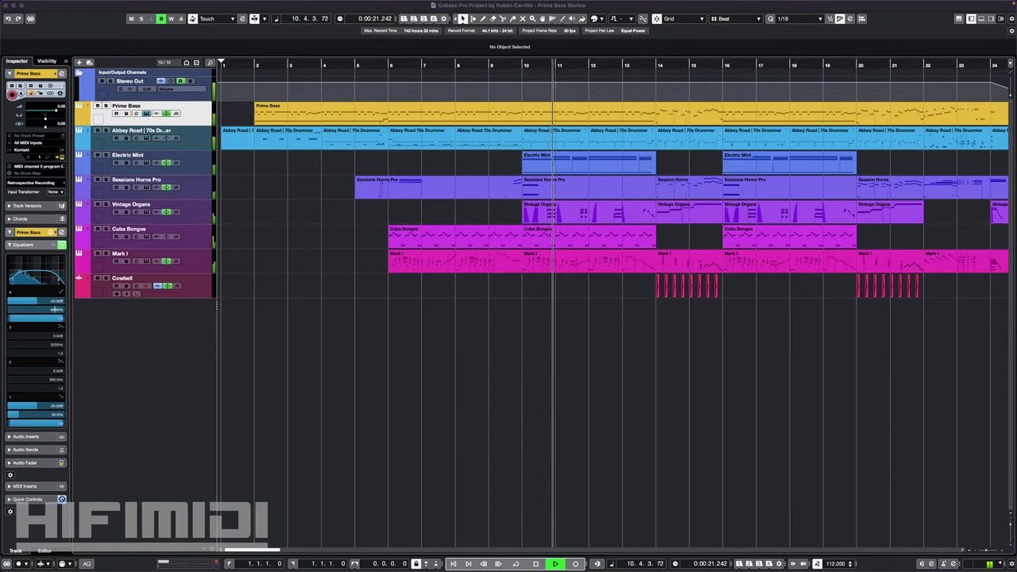
key("e")
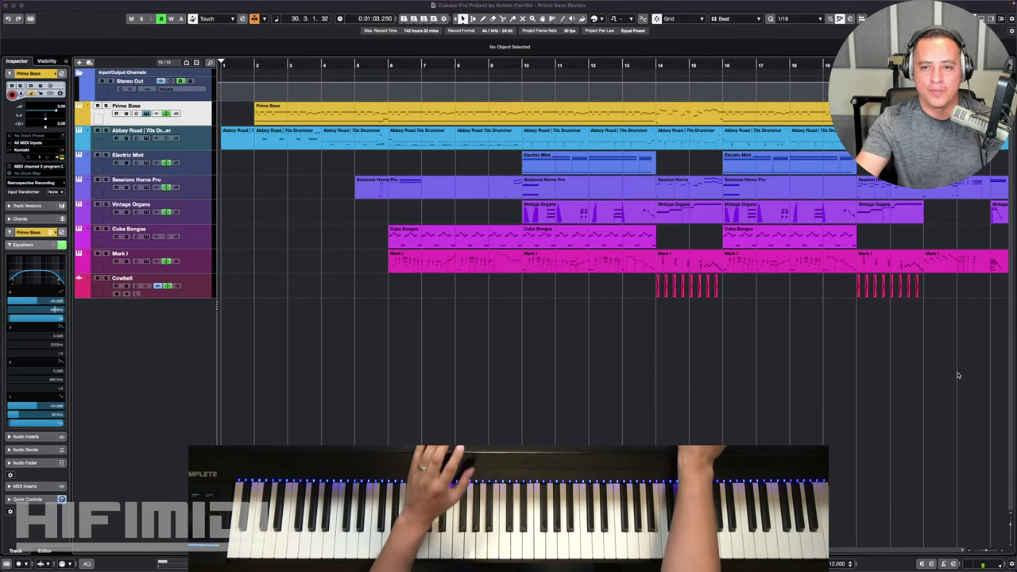
key("space")
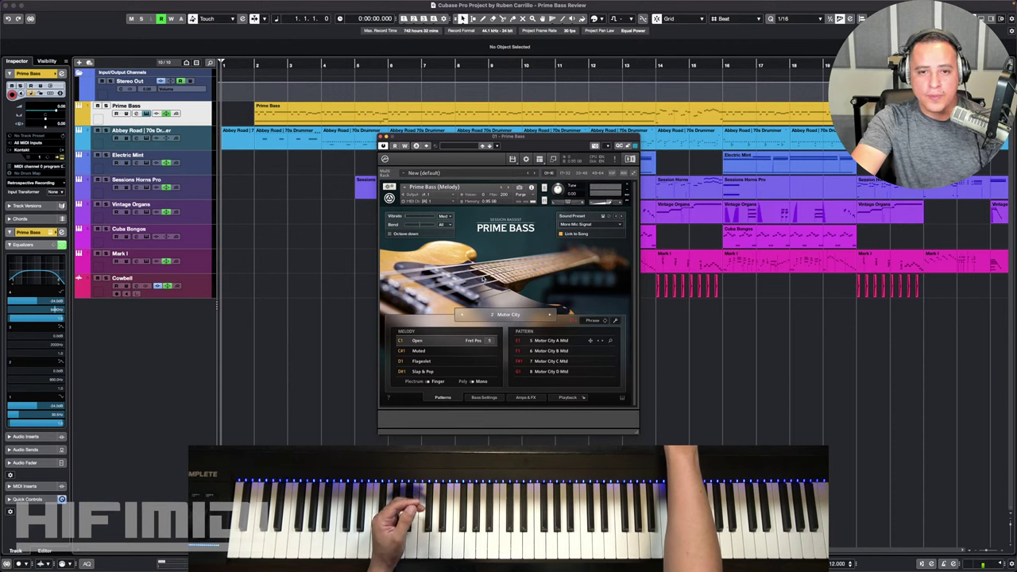
Load the Out of the box sound preset in the Prime Bass instrument
left_click(602, 229)
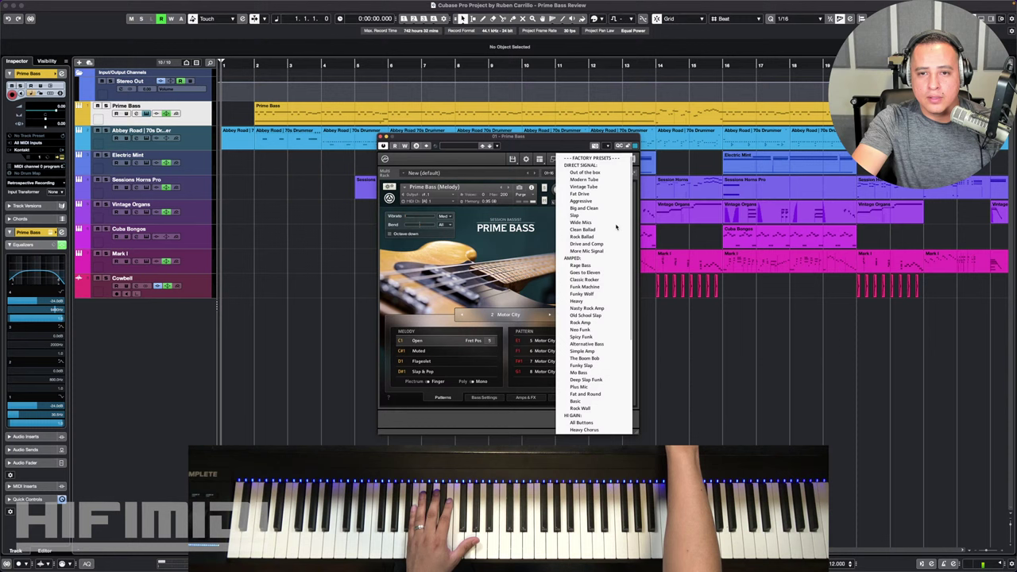
left_click(598, 173)
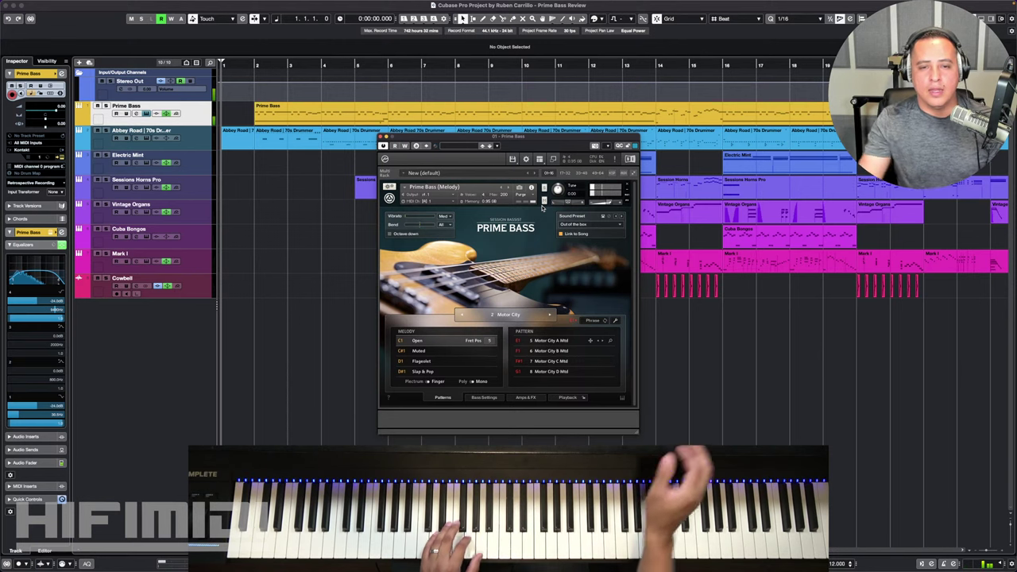
left_click(500, 122)
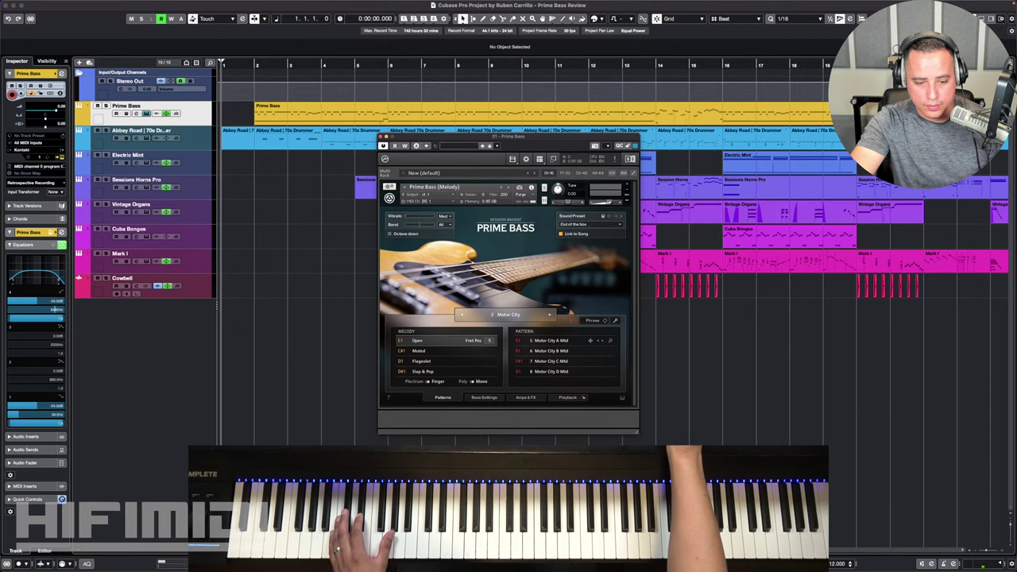
Close and reopen the Prime Bass instrument window and adjust the fret position of the Open melody articulation
key("super+w")
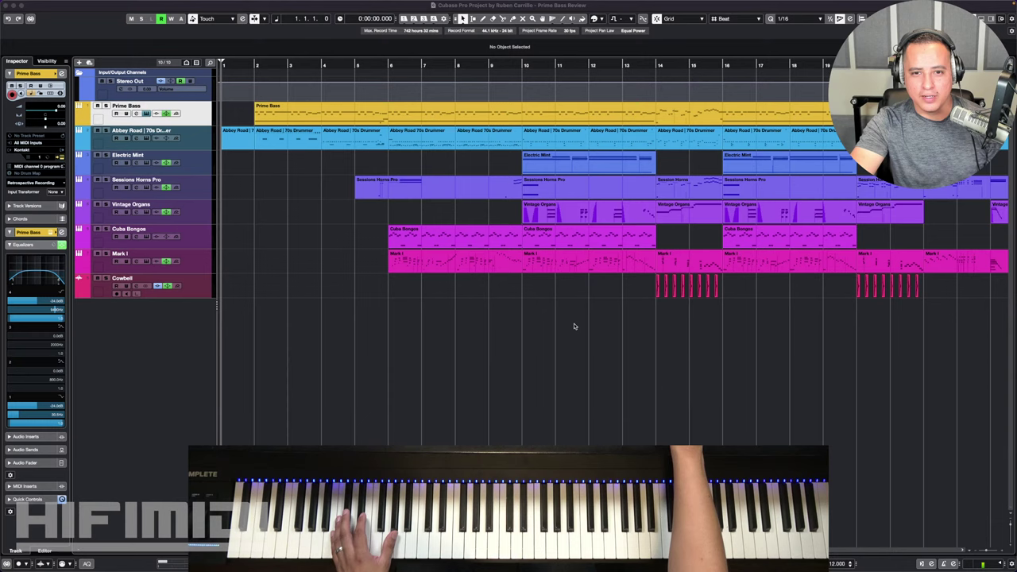
key("e")
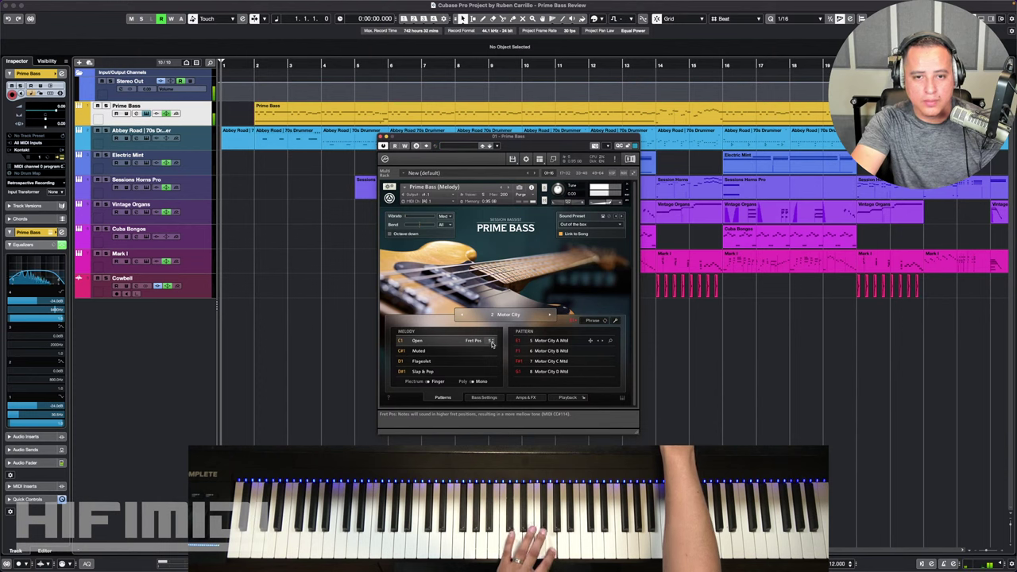
left_click(490, 342)
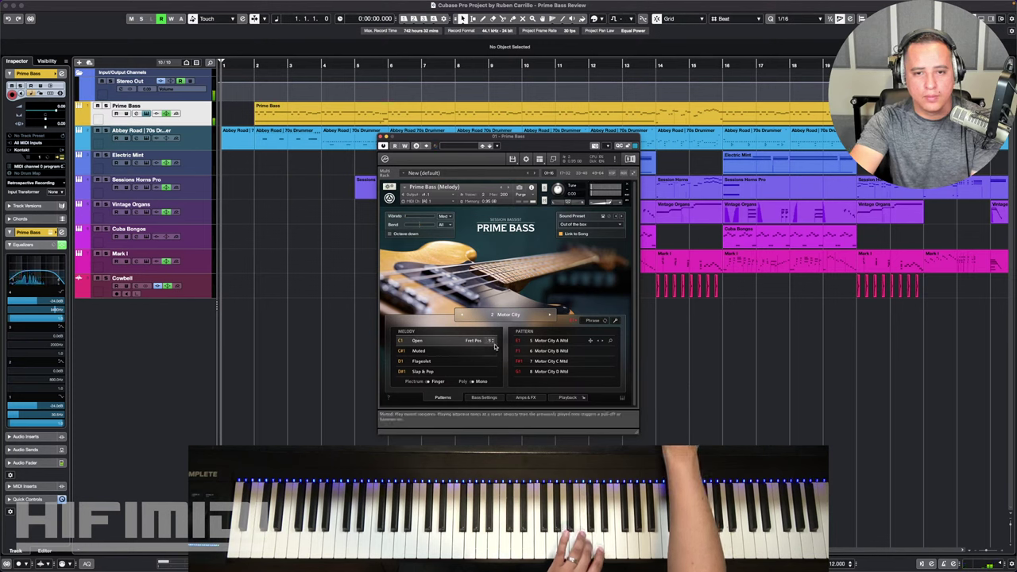
left_click(492, 342)
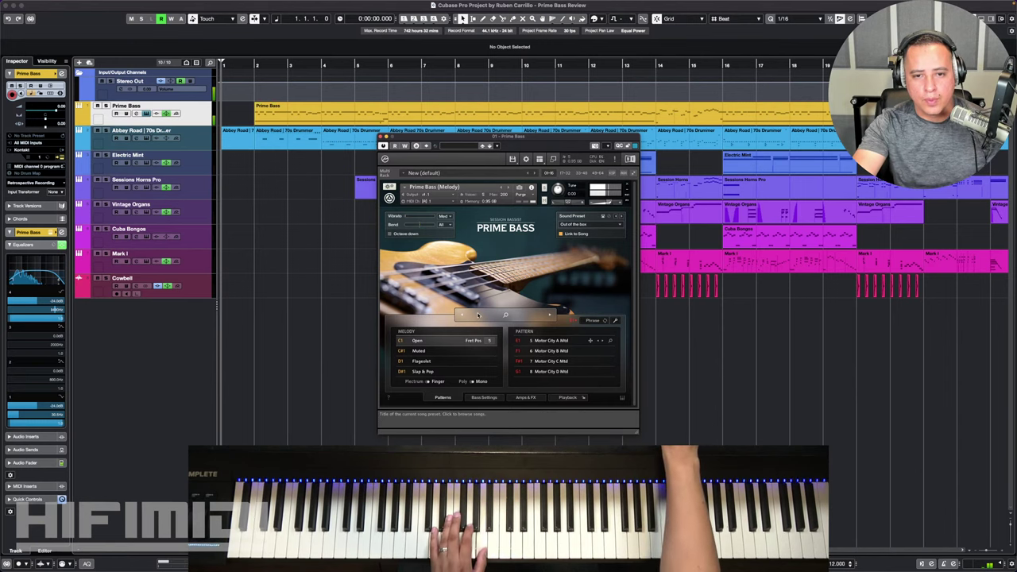
Try the Plectrum/Finger and Poly/Mono switches of the melody section
left_click(427, 383)
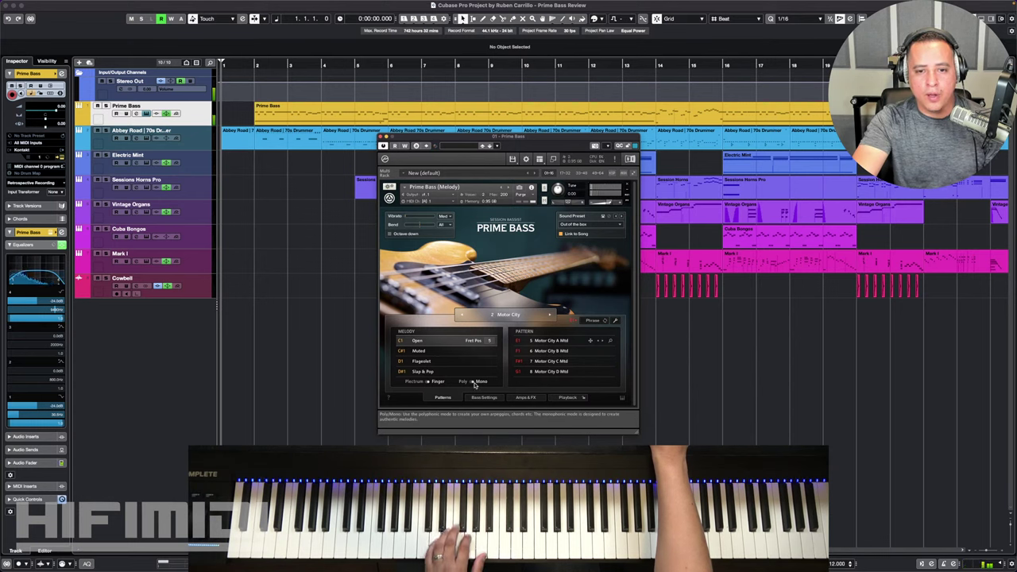
left_click(472, 383)
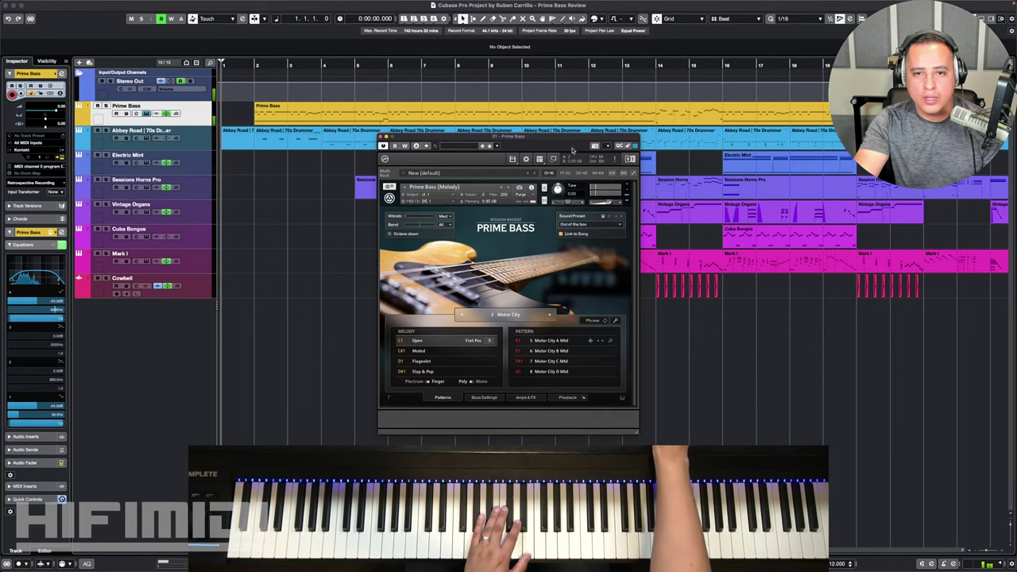
Show the on-screen keyboard below the instrument and set the melody playing mode to Mono
left_click(540, 159)
left_click(555, 197)
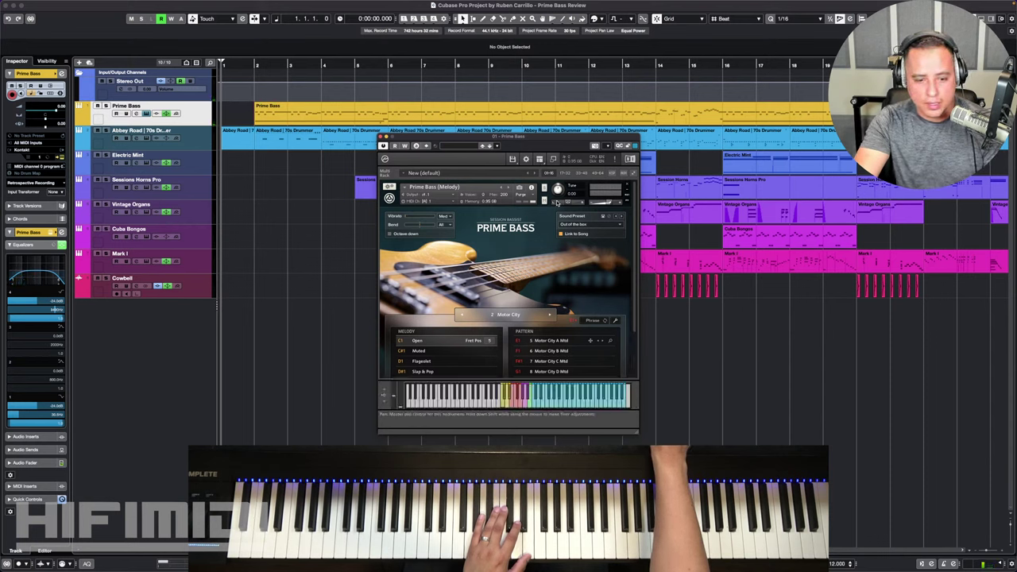
scroll(473, 348, "down", 2)
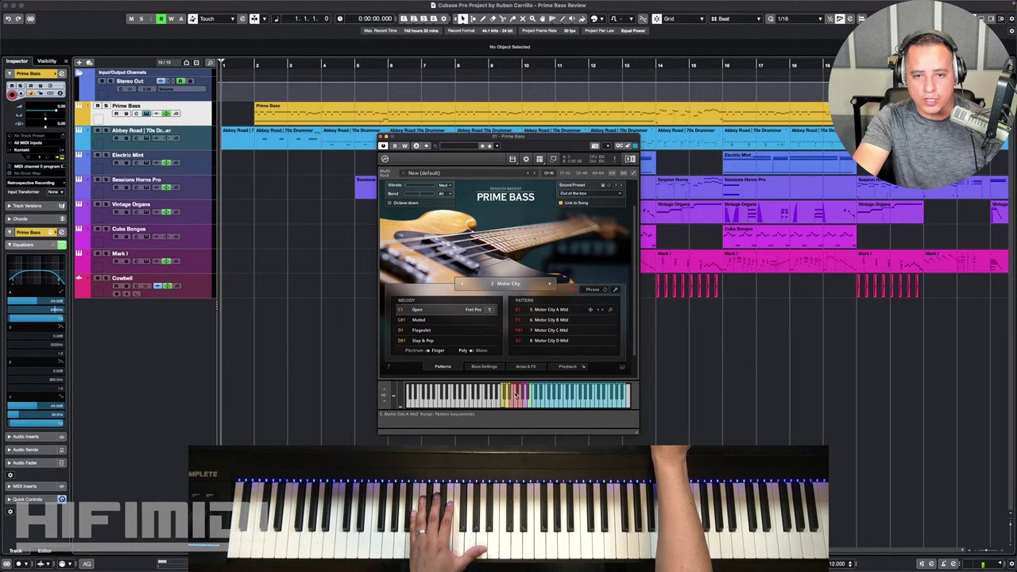
left_click(471, 352)
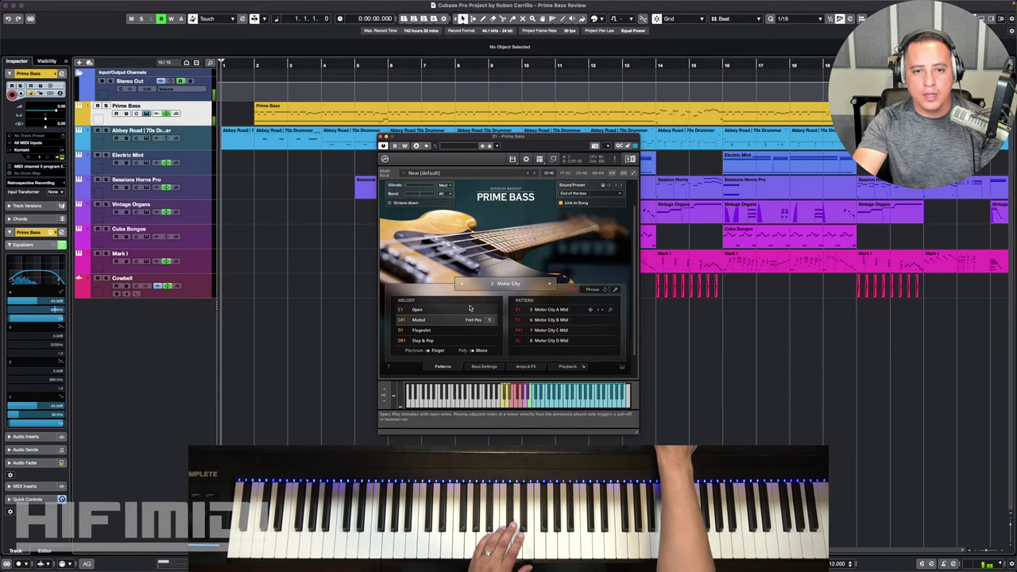
Look through the Amps & FX and Playback settings, and adjust the damping Decay in Bass Settings towards Long
left_click(530, 366)
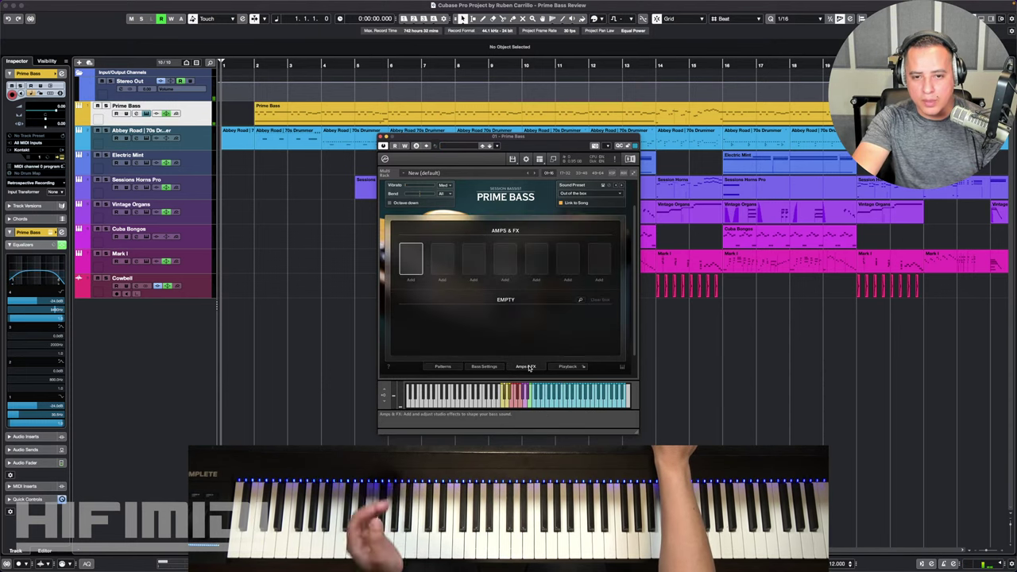
left_click(568, 366)
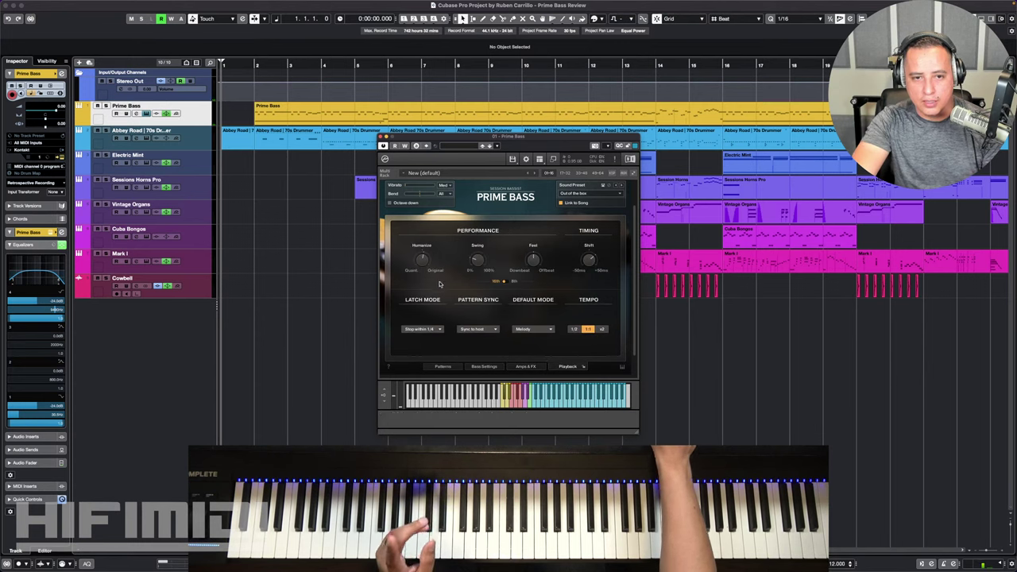
left_click(493, 367)
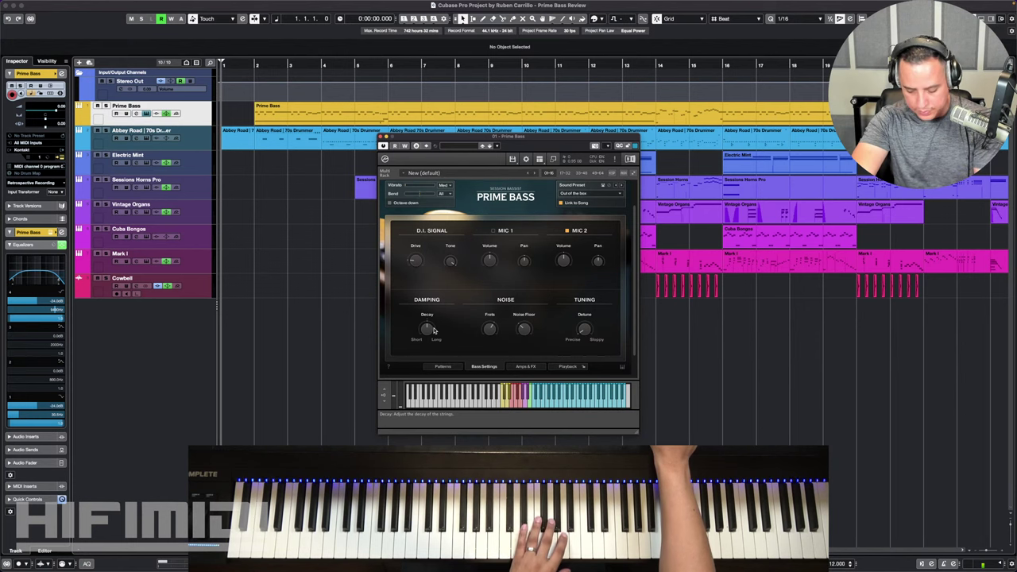
left_click_drag(433, 330, 435, 286)
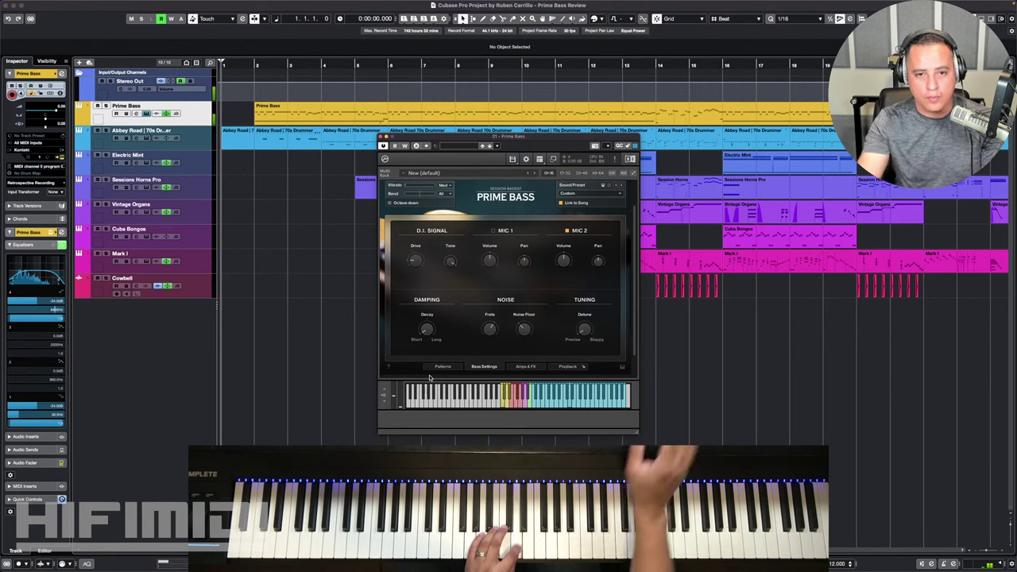
left_click(431, 332)
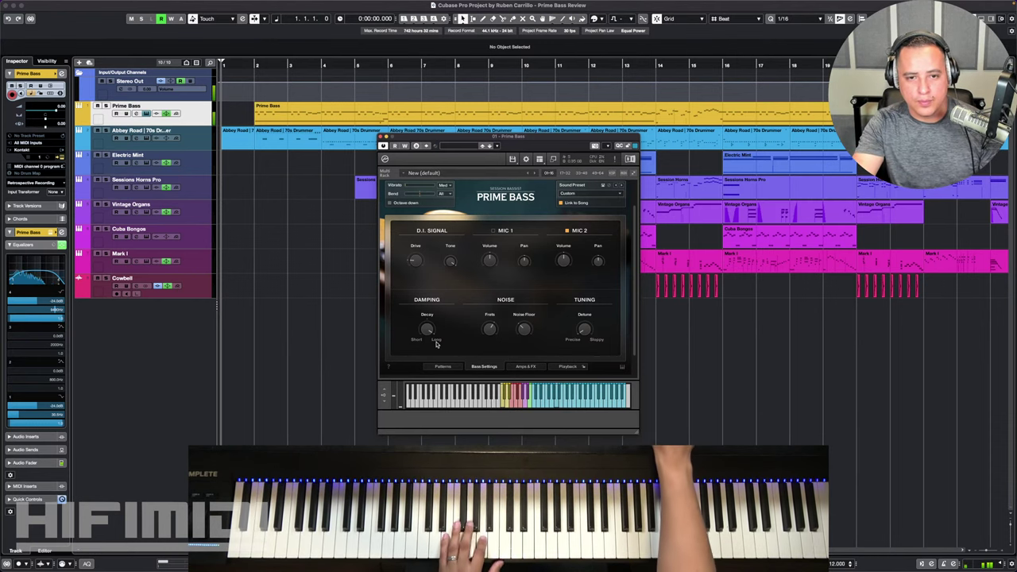
Return to the Patterns page and compare Plectrum and Finger plucking on the Muted articulation, ending on Finger
left_click(443, 367)
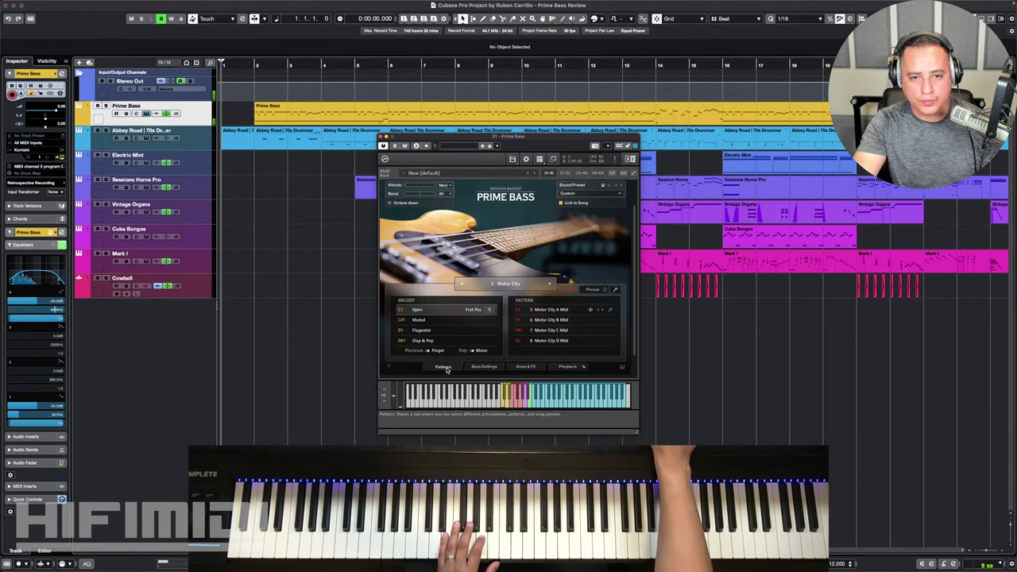
left_click(428, 351)
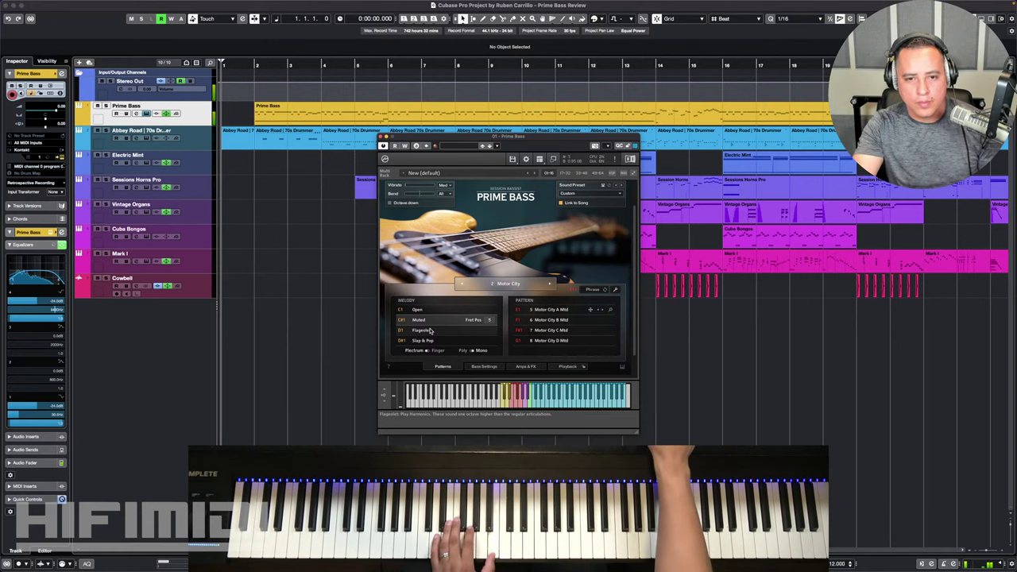
left_click(430, 352)
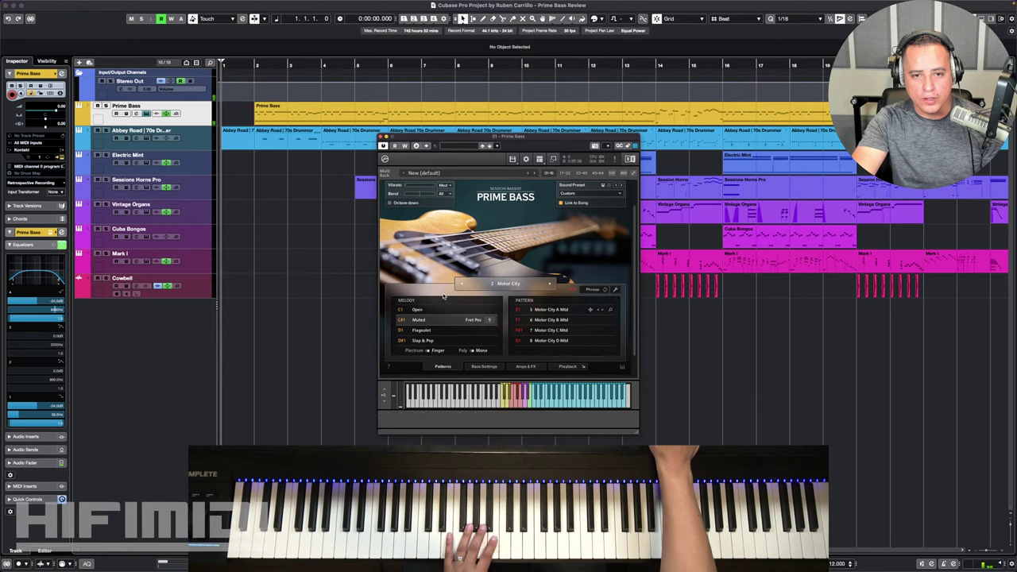
left_click(428, 352)
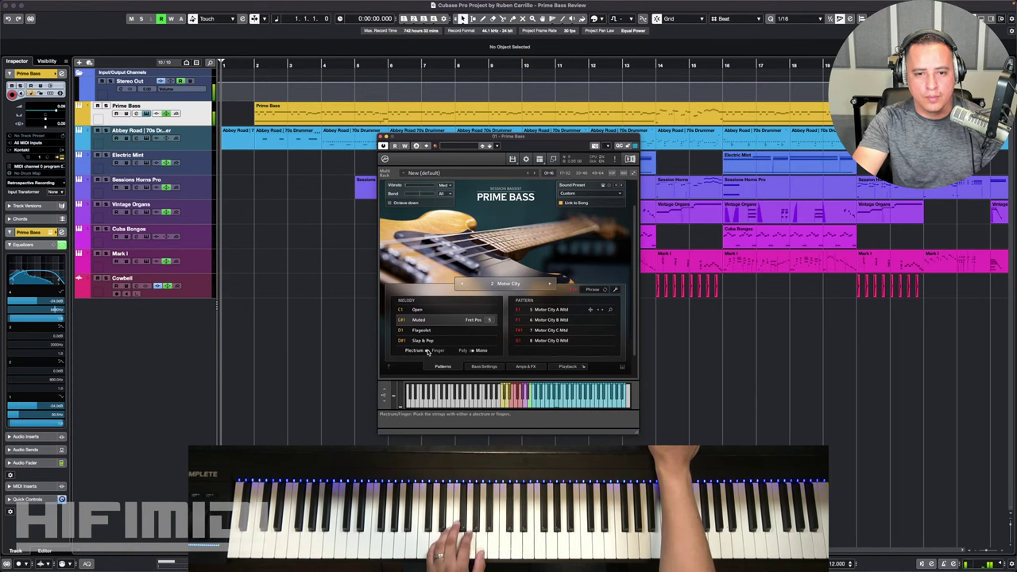
left_click(428, 352)
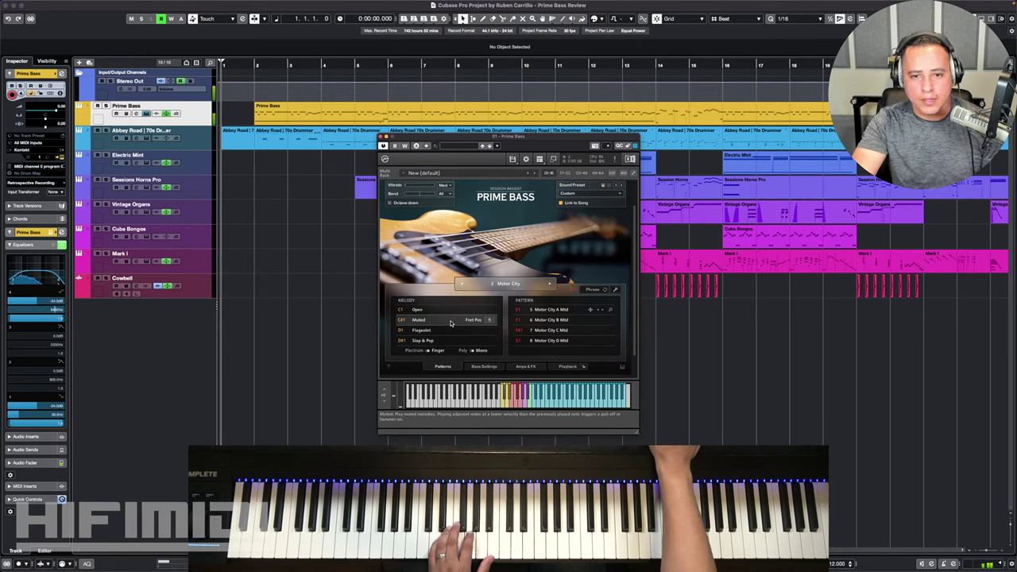
Select the Flageolet articulation and switch the melody playing mode to Poly
left_click(441, 329)
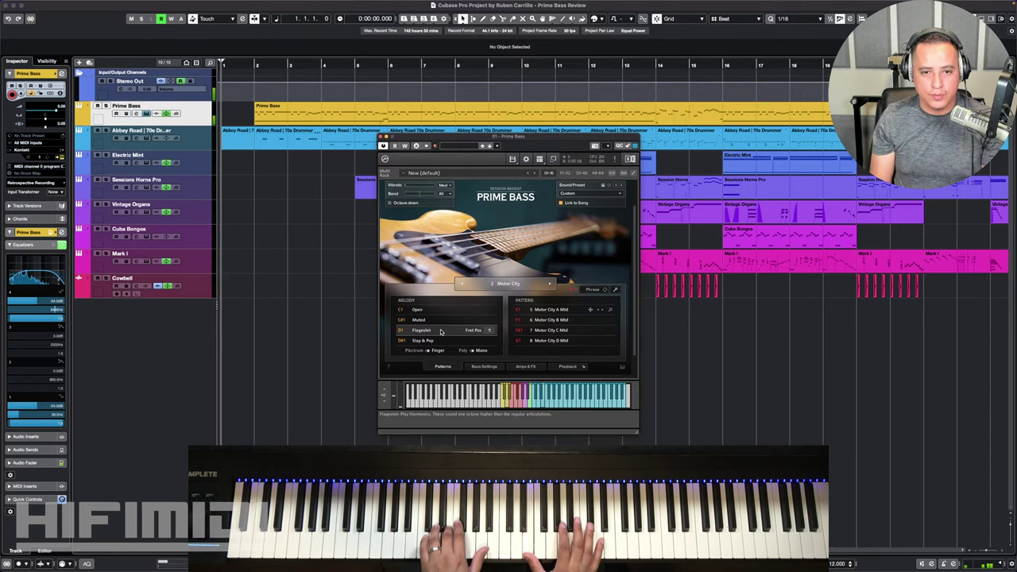
left_click(473, 352)
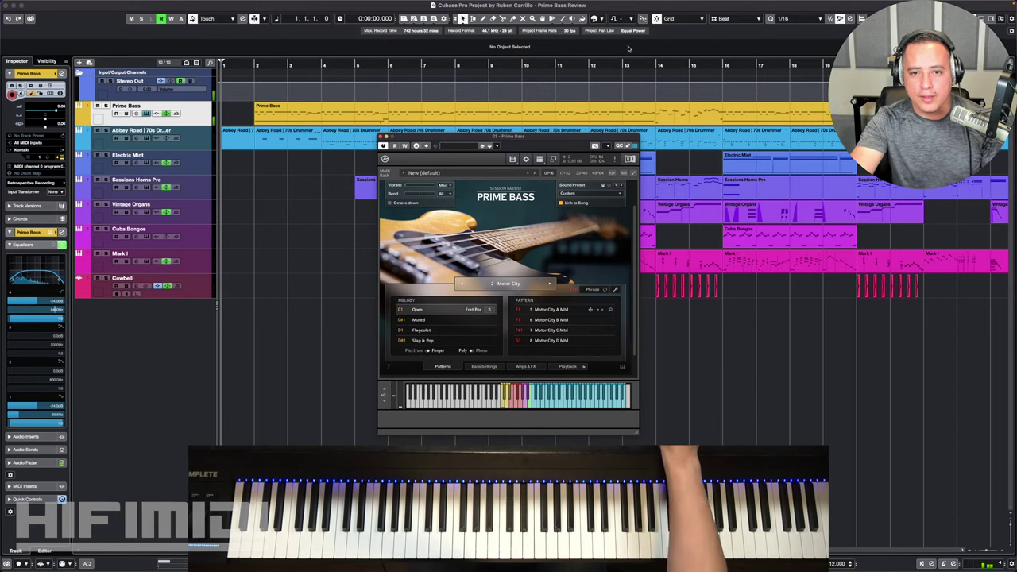
Load the Slap Funk song preset and turn off Link to Song for the sound preset
left_click(551, 286)
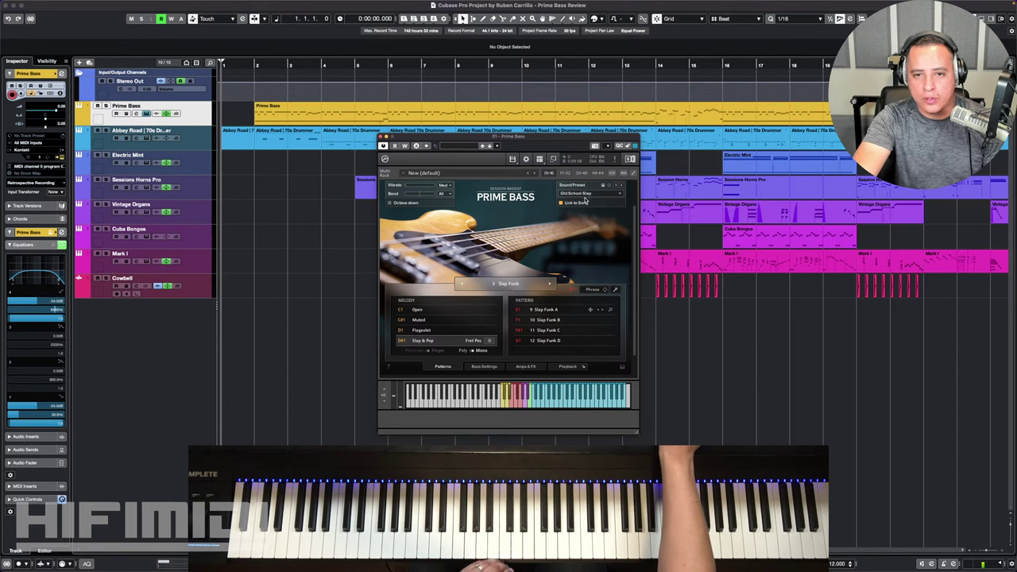
left_click(562, 204)
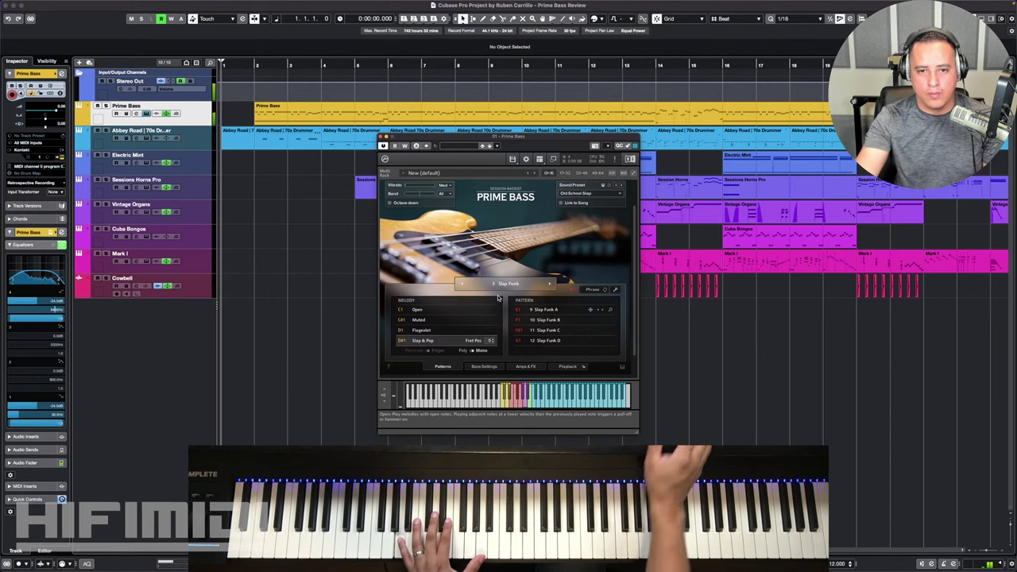
Increase the damping Decay in Bass Settings and return to the Patterns page
left_click(484, 367)
left_click_drag(427, 328, 432, 299)
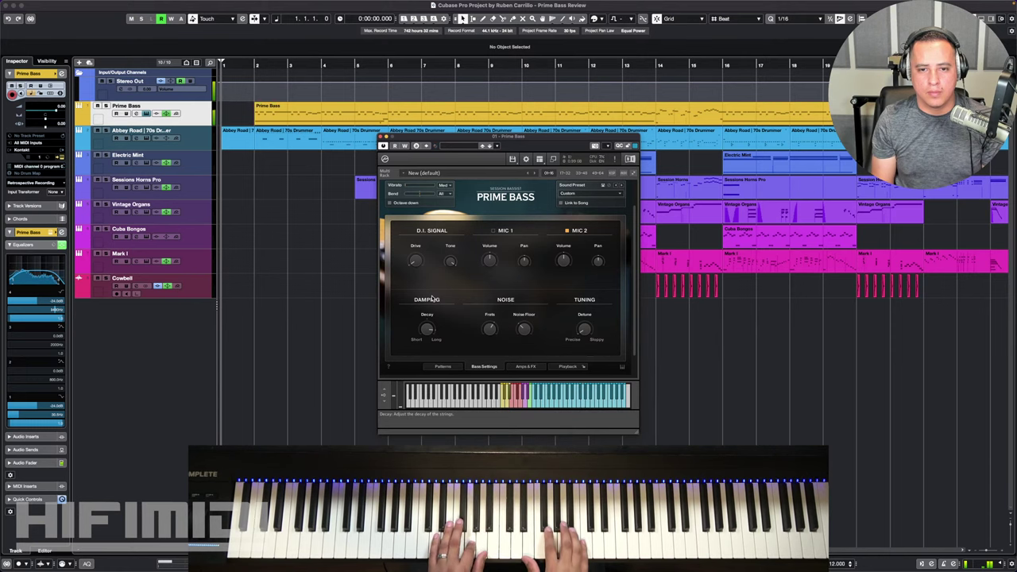
left_click(443, 367)
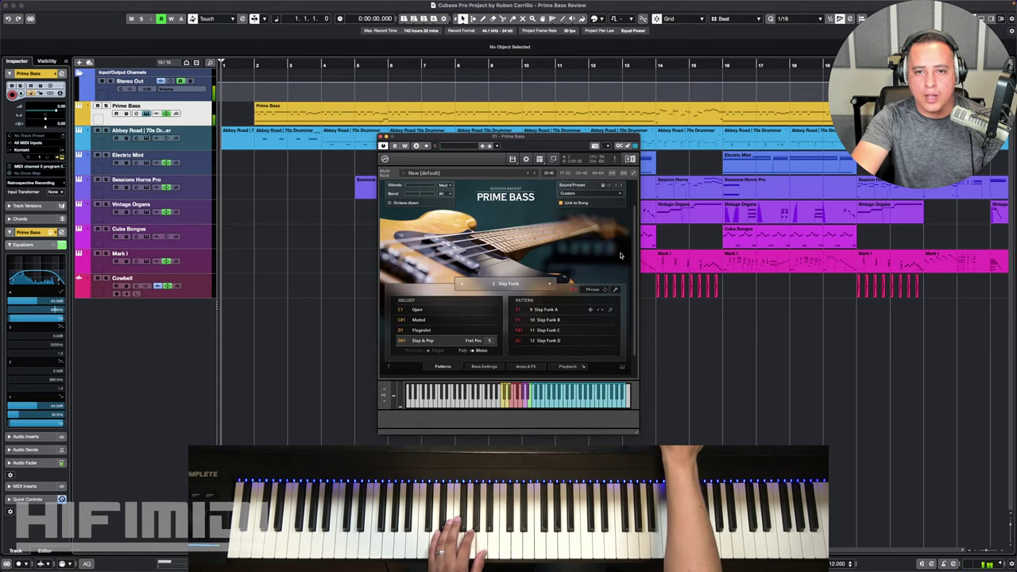
Step through the Classic Rocker, Funk Machine and Spicy Funk song presets to audition them
left_click(549, 284)
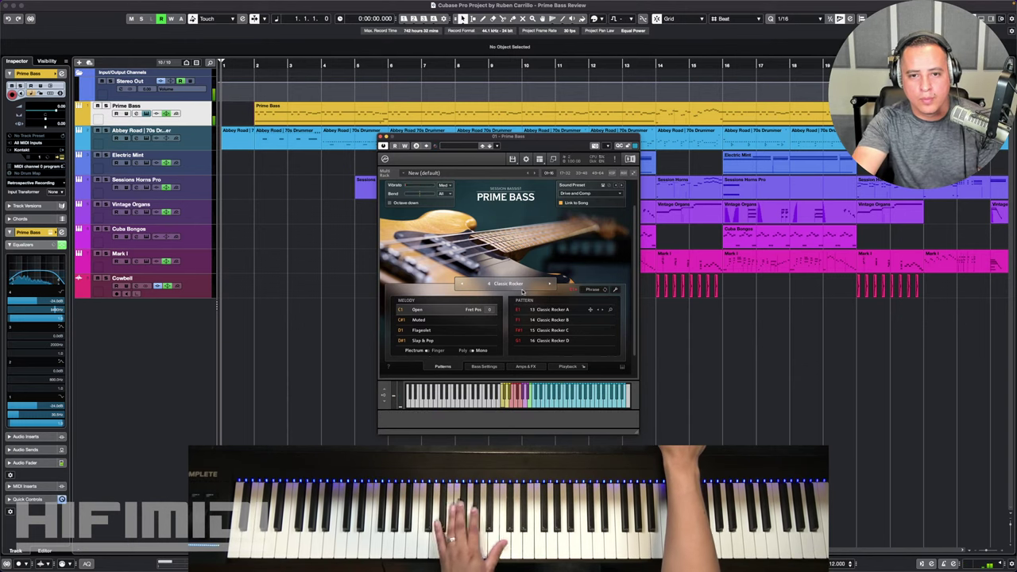
left_click(551, 285)
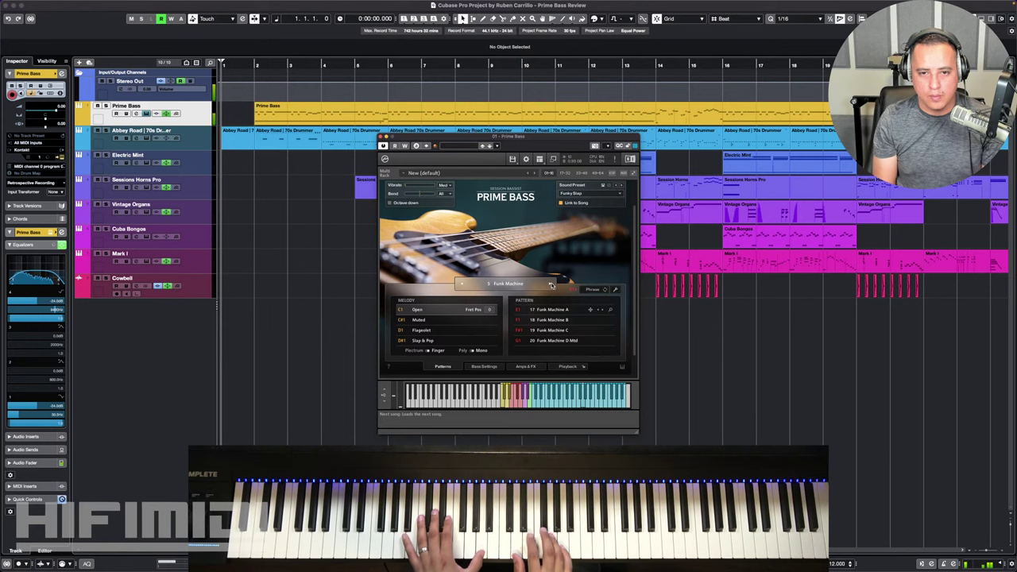
left_click(550, 285)
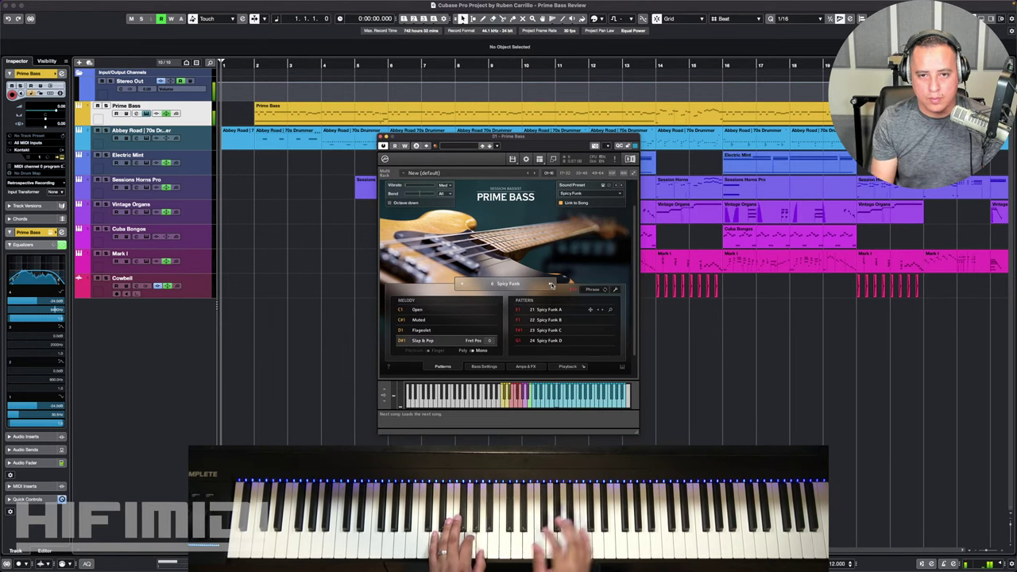
Audition the Rage Bass song preset with Plectrum playing and continue through Neo Funk, Rockwall and Doom Bass
left_click(551, 284)
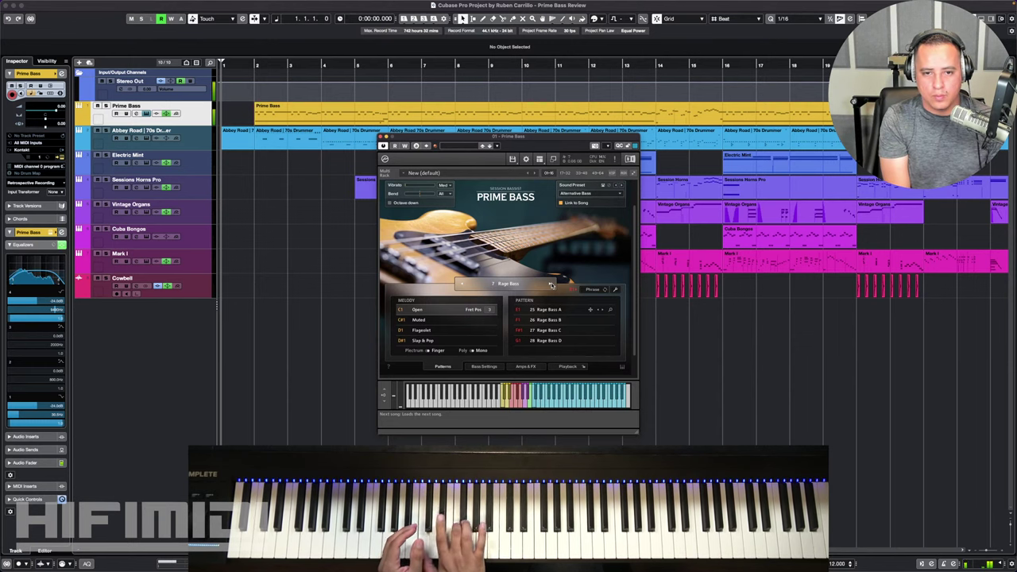
left_click(426, 351)
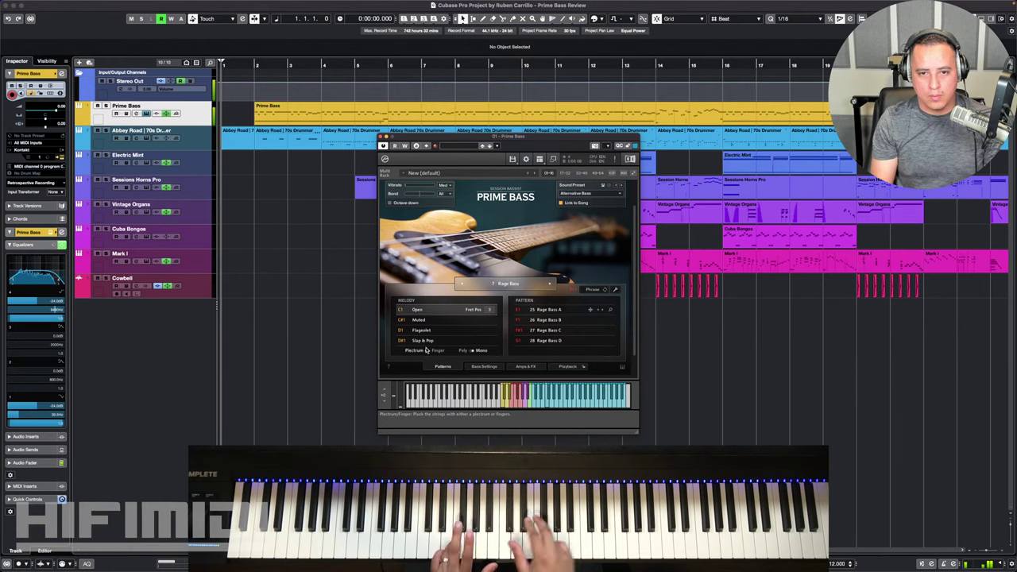
left_click(549, 284)
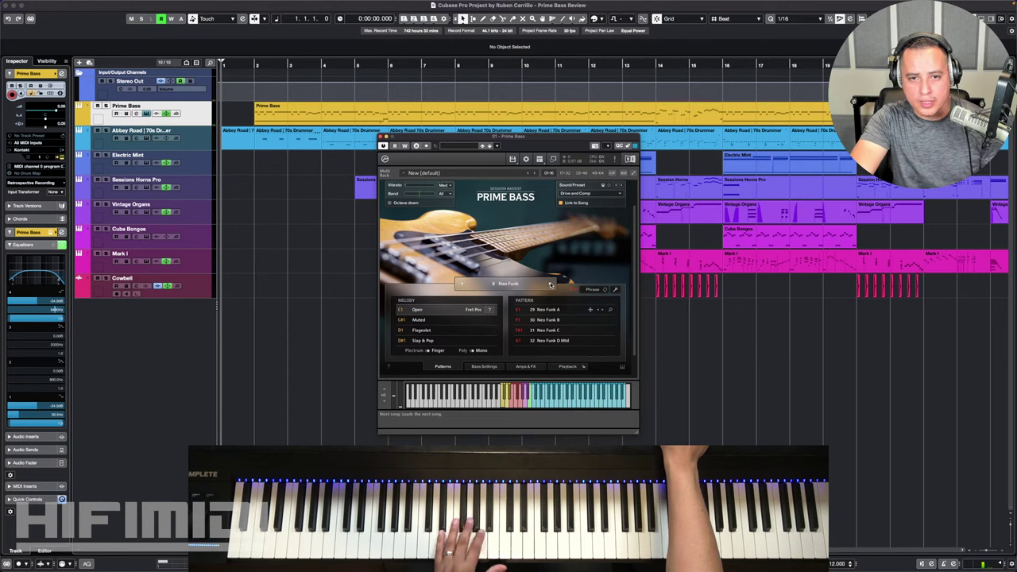
left_click(551, 284)
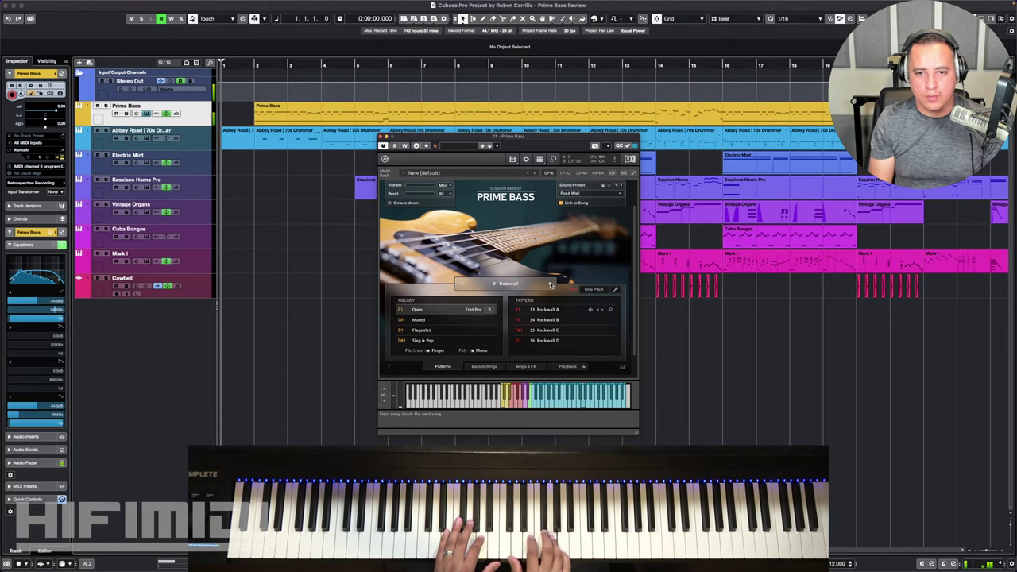
left_click(550, 285)
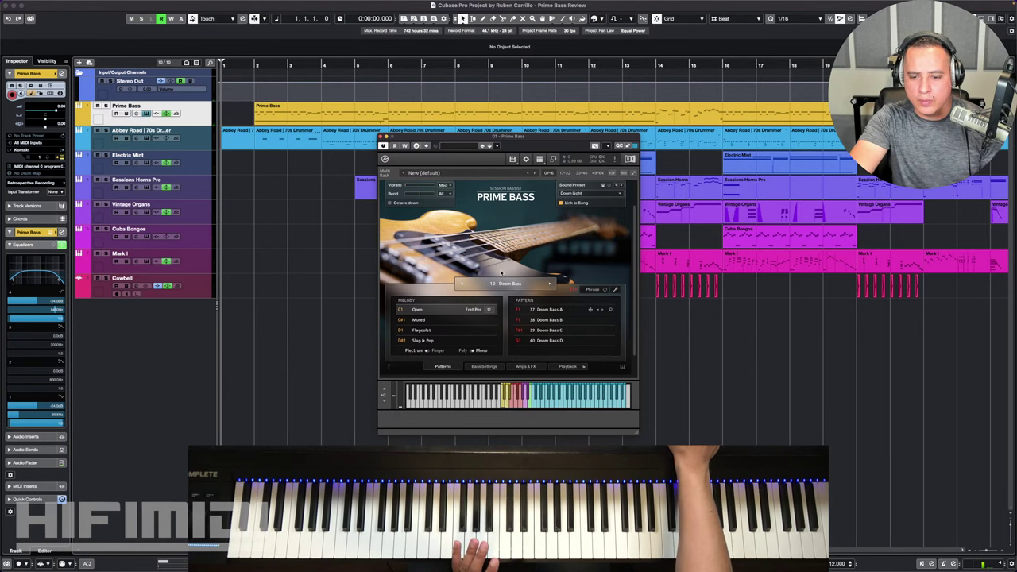
Step through the Funky Fingers, Latin Bass, Funky Thumb and 60s RnB song presets, ending on The Bob
left_click(549, 284)
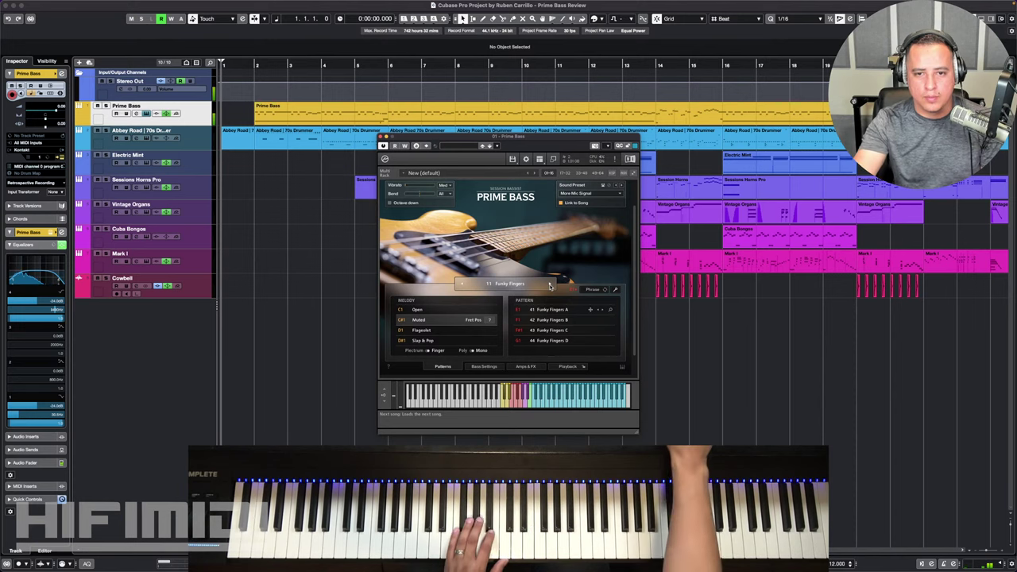
left_click(549, 285)
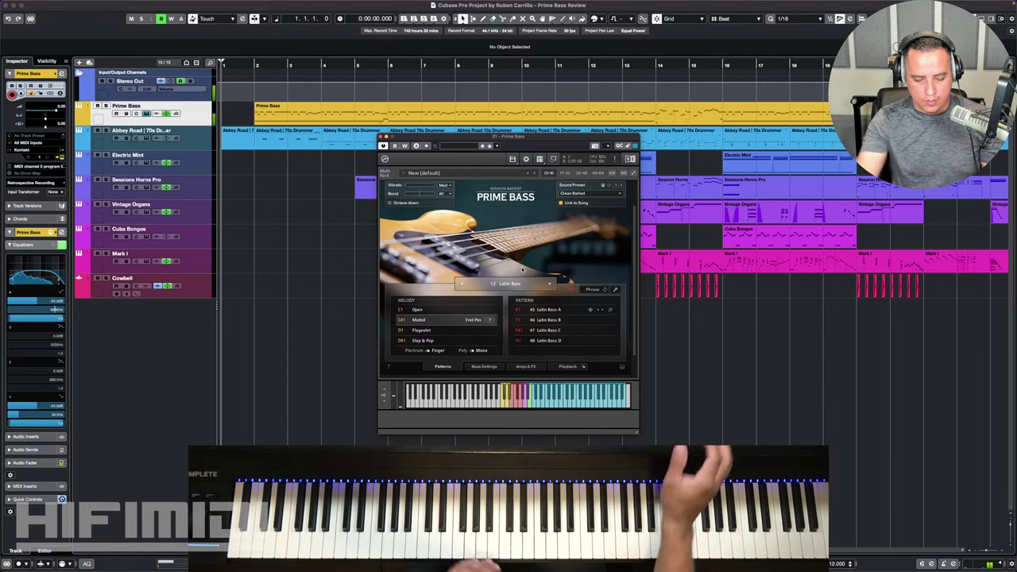
left_click(548, 284)
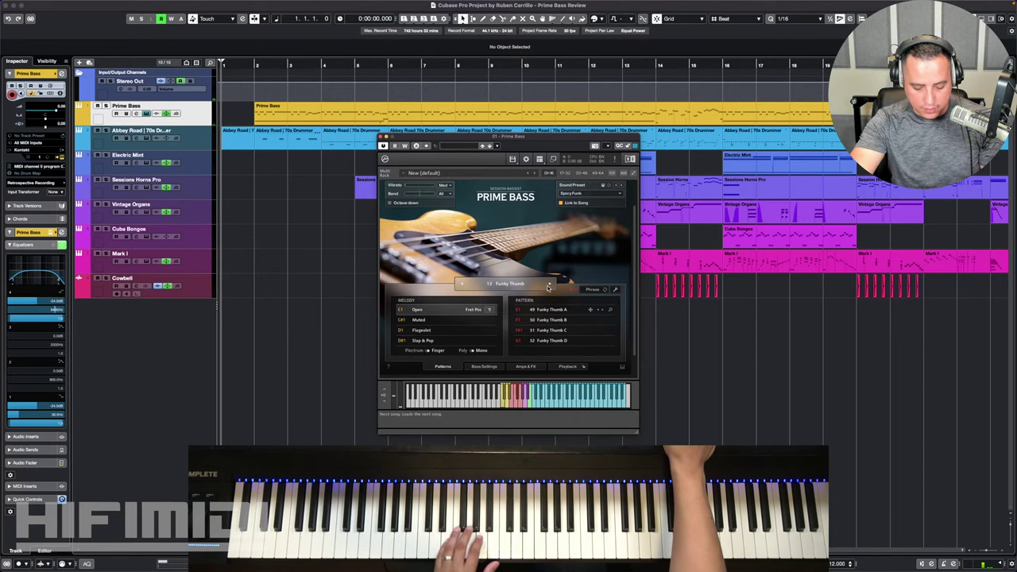
left_click(549, 285)
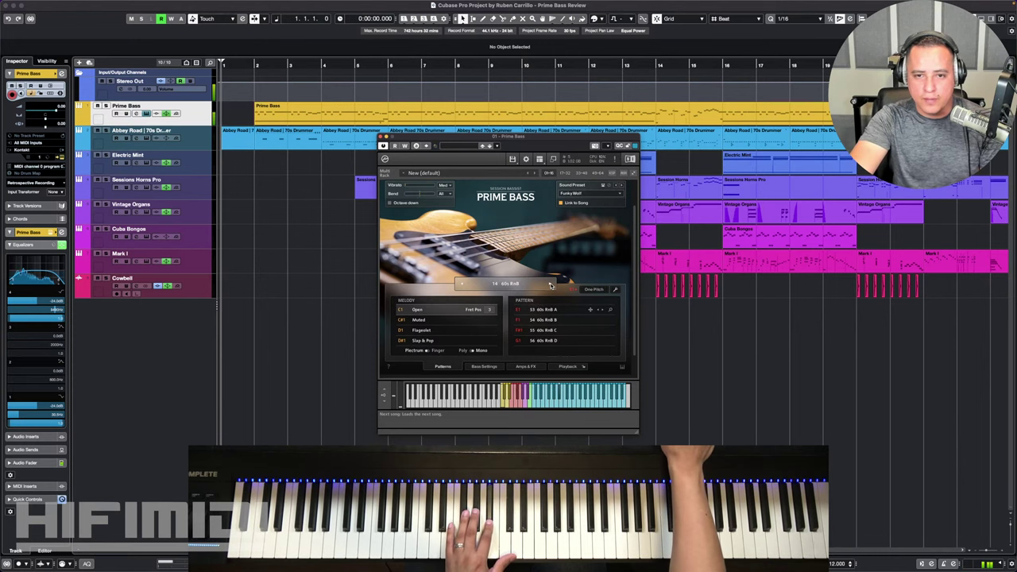
left_click(551, 284)
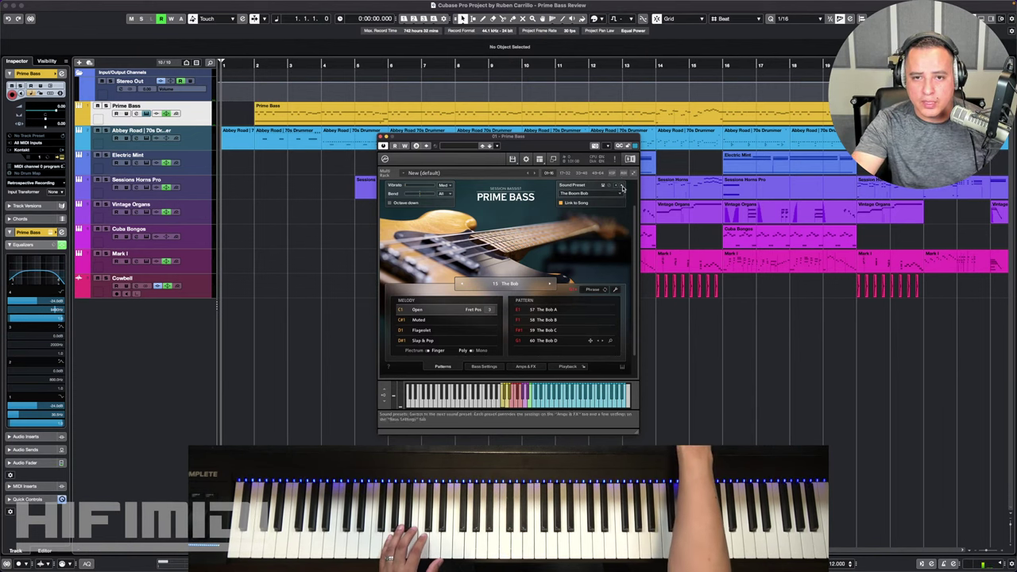
Audition the Clean Ballad sound preset, and load the Modern Tube sound preset with Bass Settings open
left_click(609, 195)
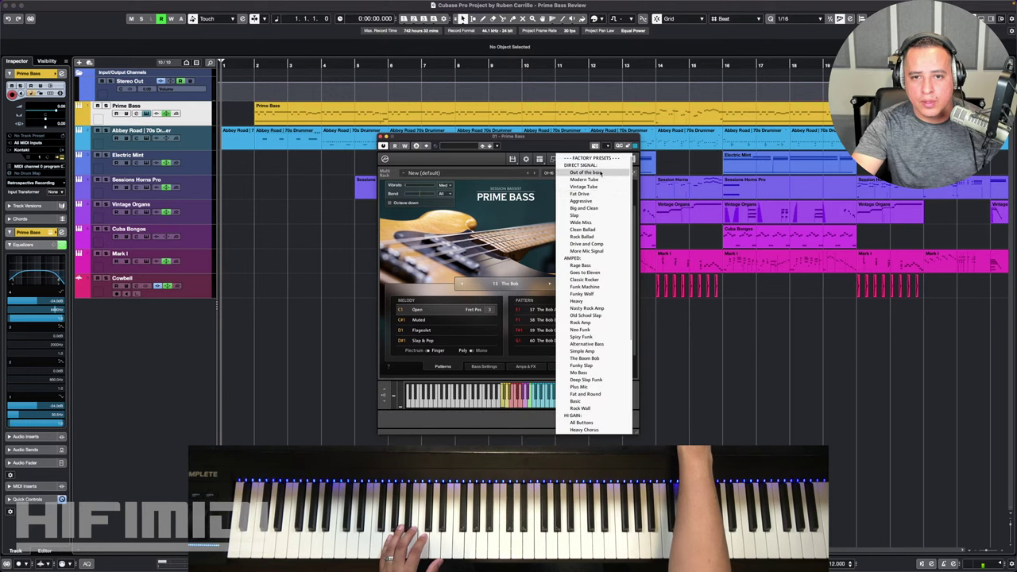
left_click(596, 229)
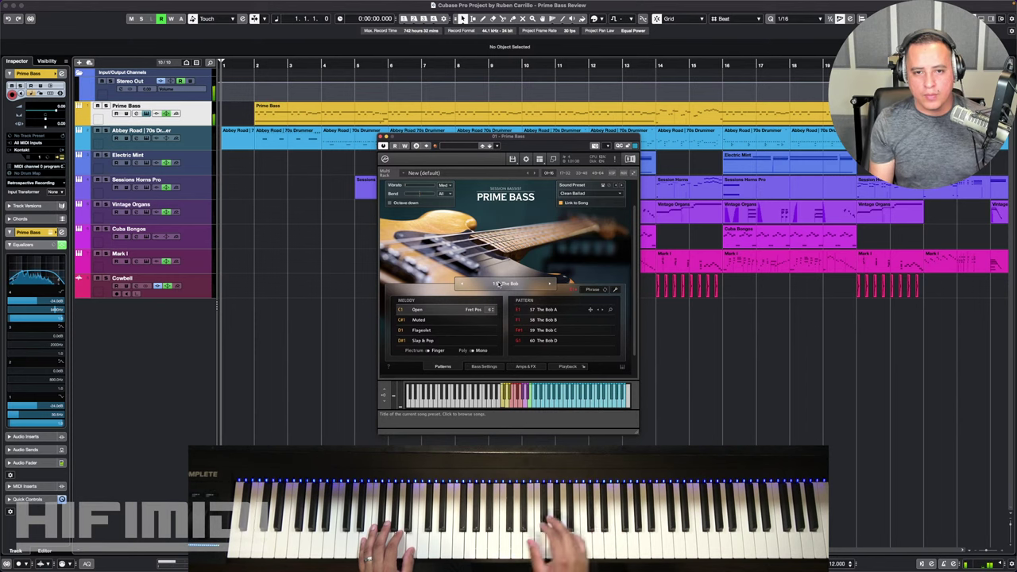
left_click(484, 366)
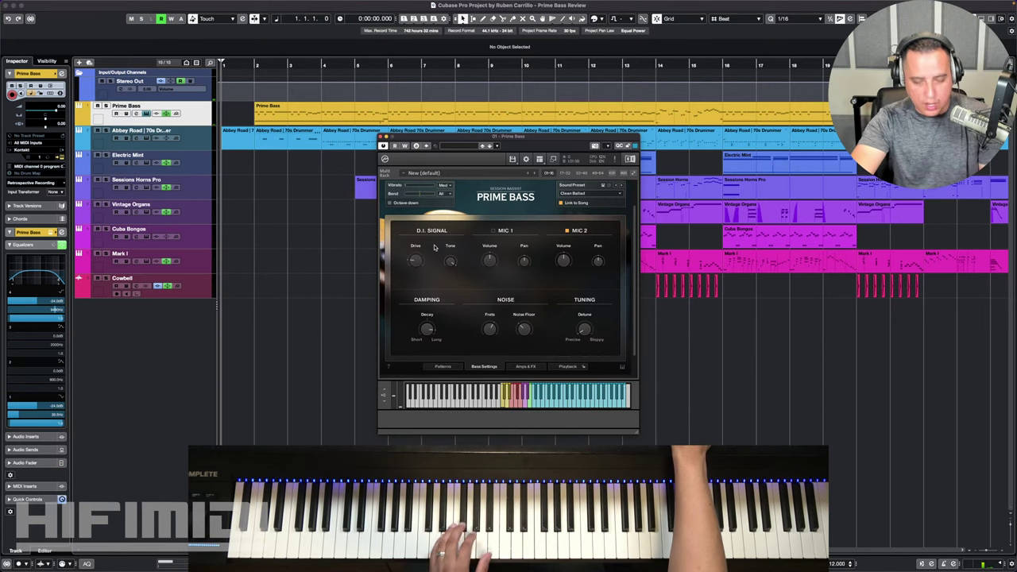
left_click(612, 194)
left_click(602, 180)
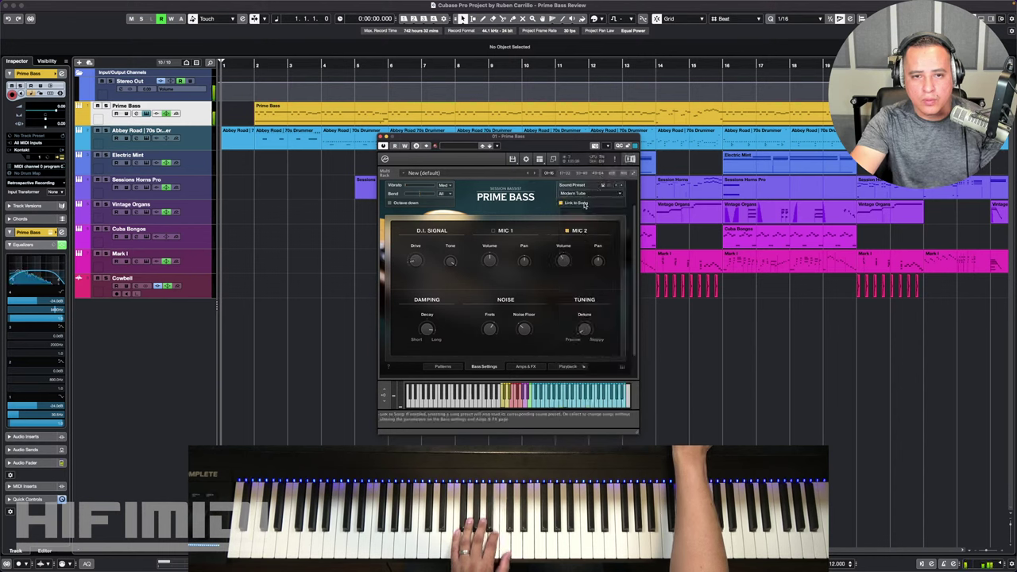
Try different Drive and Tone amounts for the D.I. signal and turn off Mic 2
mouse_move(415, 261)
left_mouse_down()
mouse_move(423, 223)
mouse_move(422, 263)
left_mouse_up()
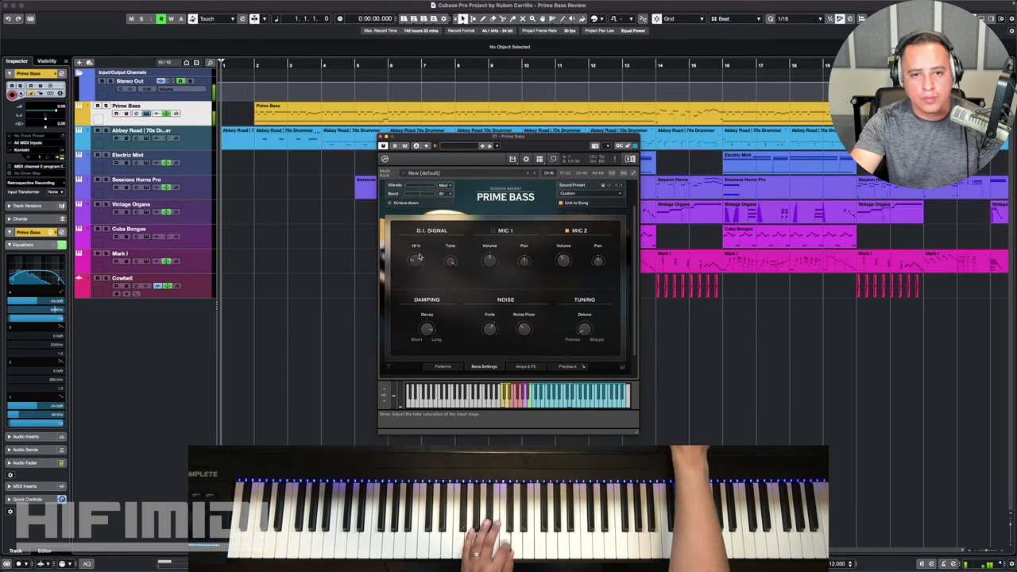
left_click_drag(422, 253, 441, 341)
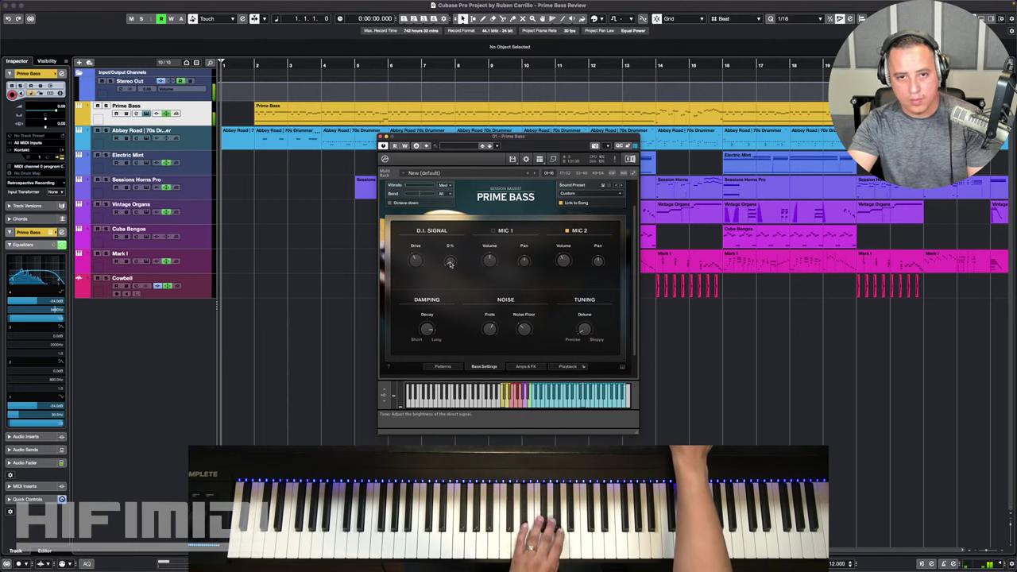
left_click_drag(449, 263, 459, 188)
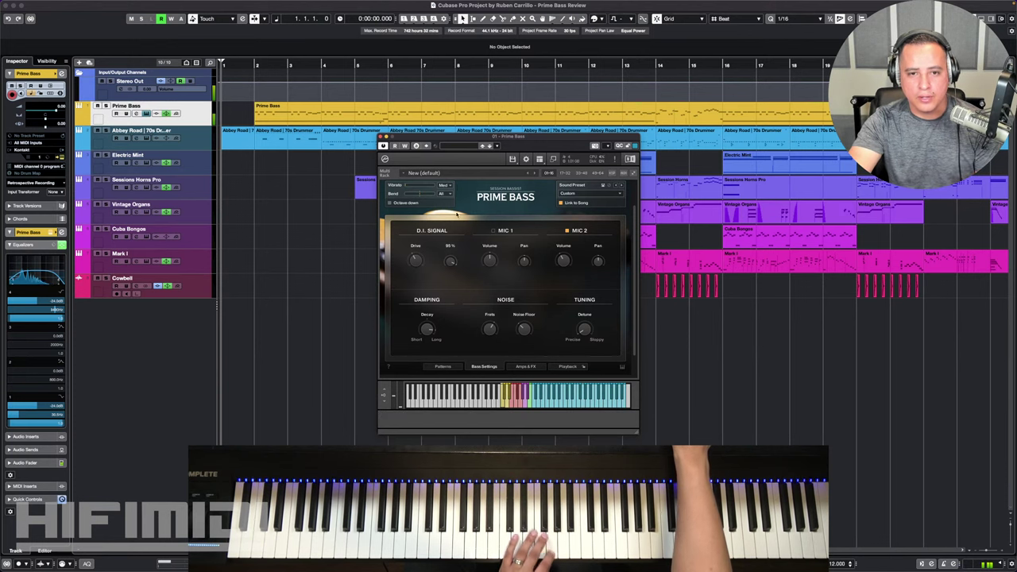
left_click(413, 262)
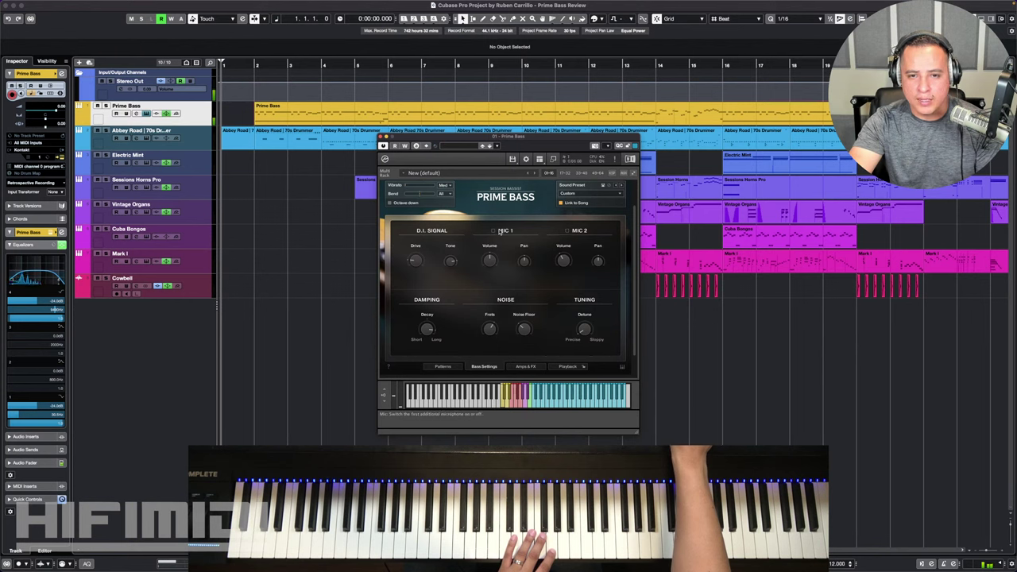
Compare Mic 1 and Mic 2 separately, sweeping each microphone's volume up and down
left_click(492, 230)
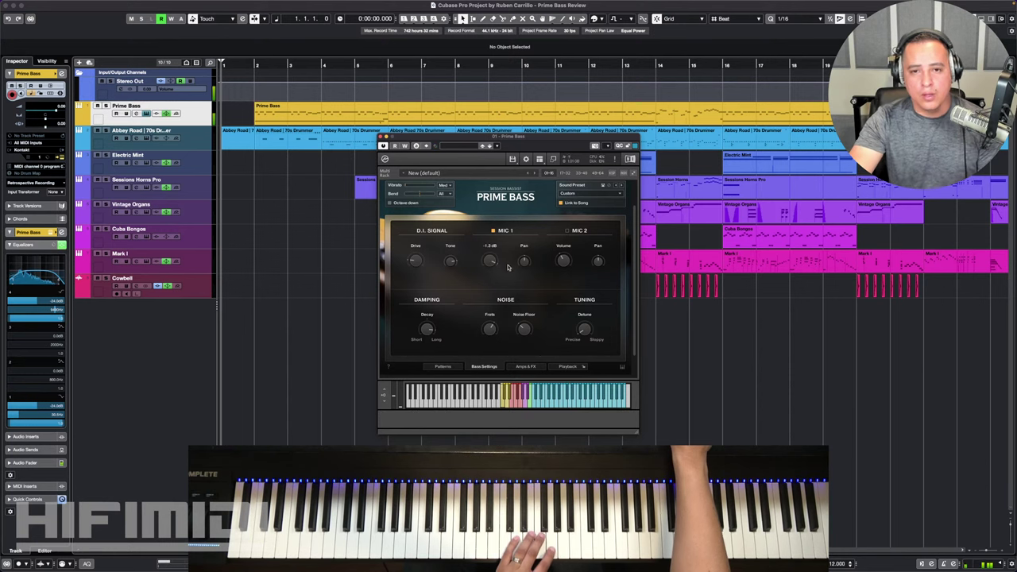
left_click_drag(509, 268, 492, 279)
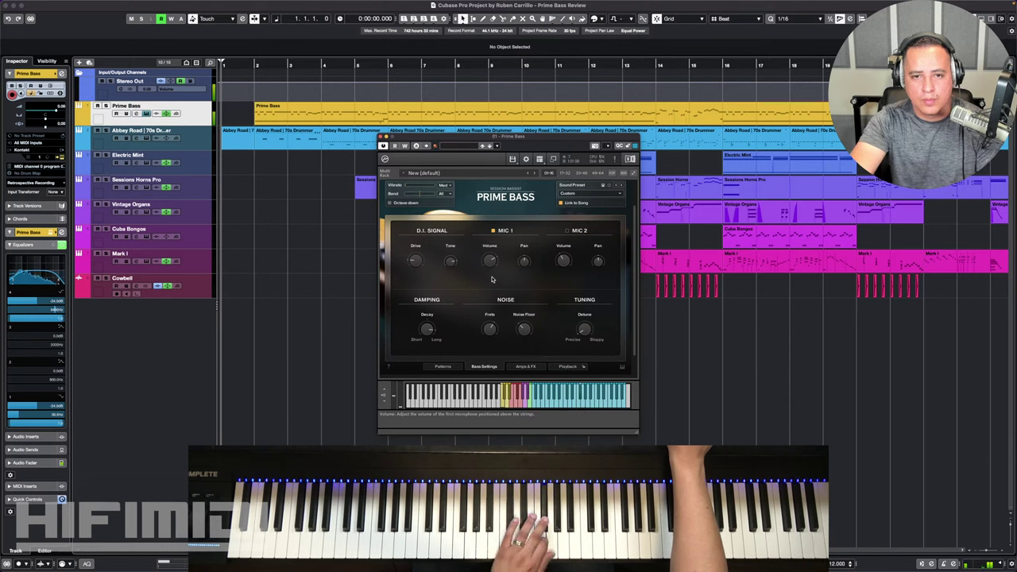
left_click_drag(492, 279, 485, 354)
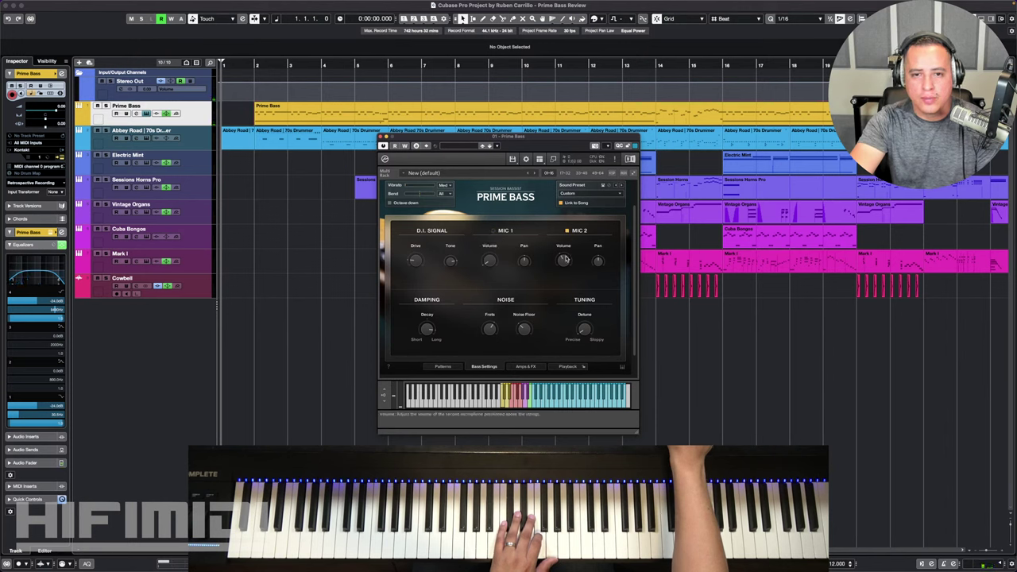
mouse_move(567, 265)
left_click_drag(567, 266, 566, 233)
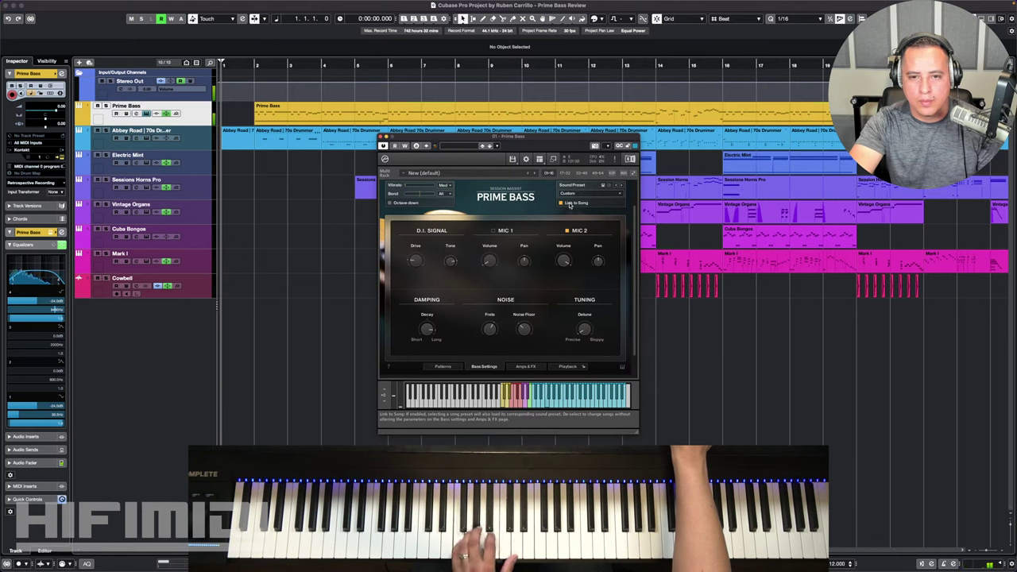
Blend Mic 1 with Mic 2 while varying the Mic 1 volume, and switch both microphones off
left_click(495, 231)
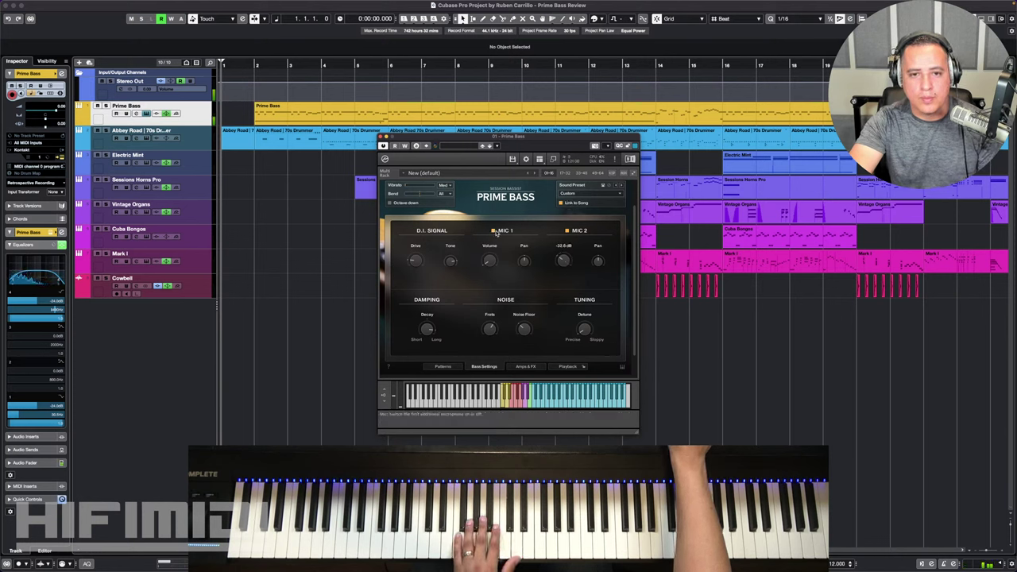
mouse_move(492, 242)
scroll(492, 240, "down", 1)
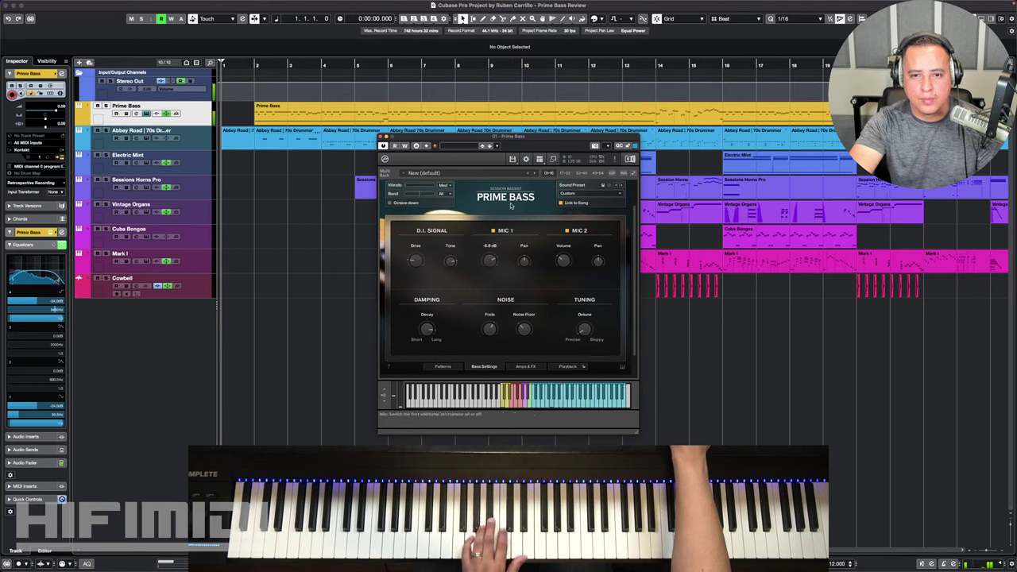
scroll(502, 246, "down", 5)
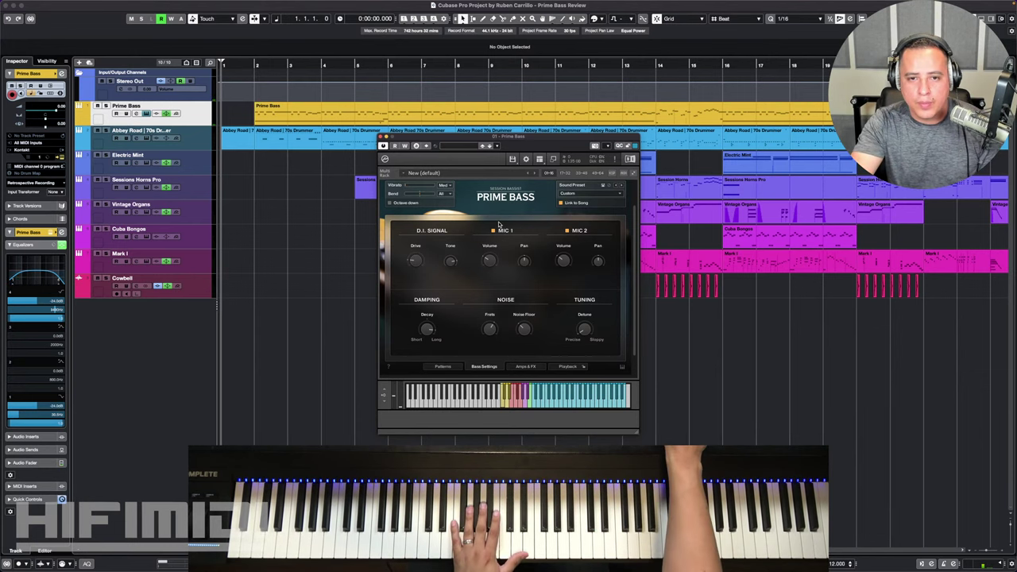
left_click(566, 230)
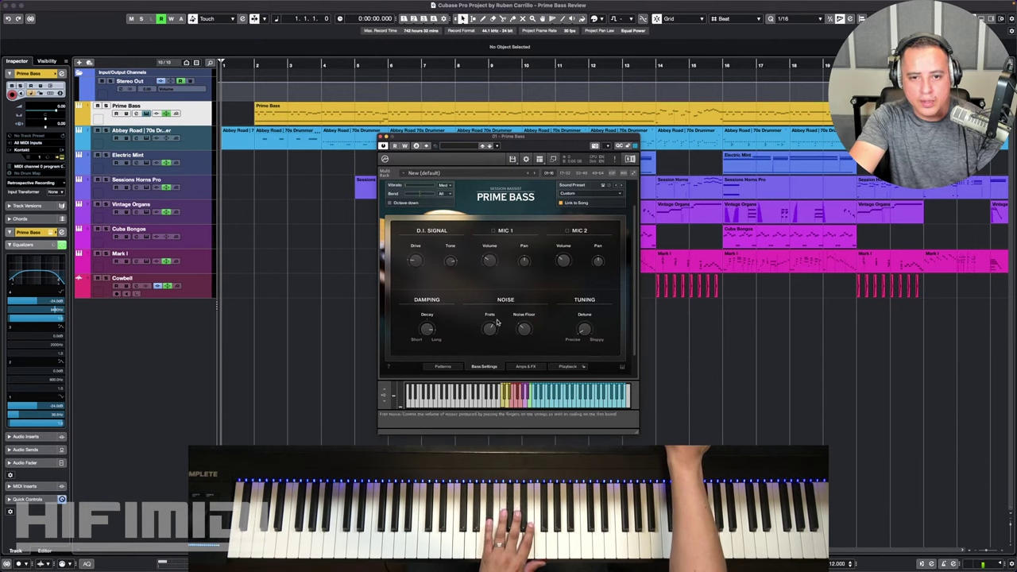
Sweep the Frets noise level up and down while playing and set it to 0.1 dB
mouse_move(493, 329)
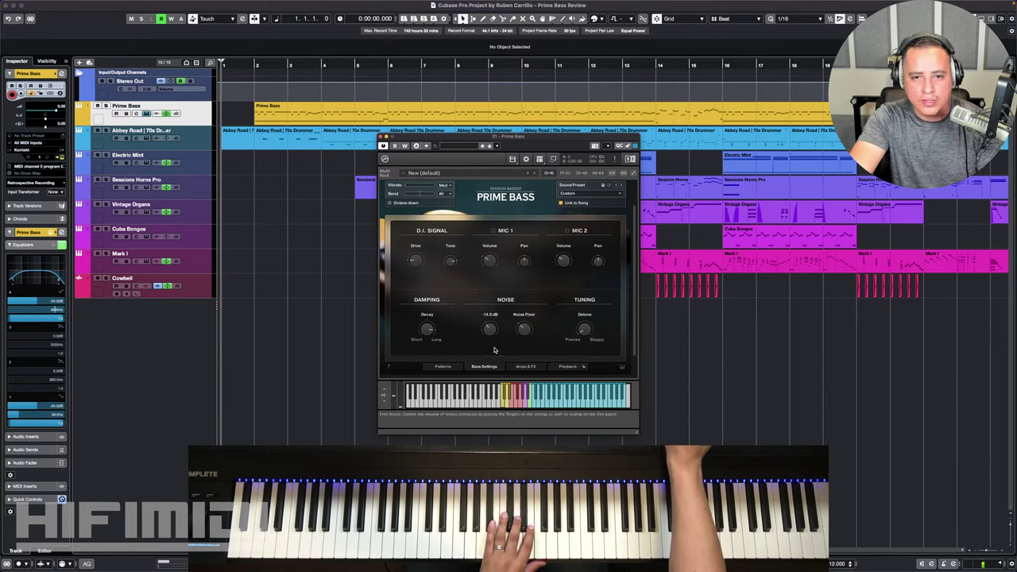
left_click_drag(494, 349, 489, 346)
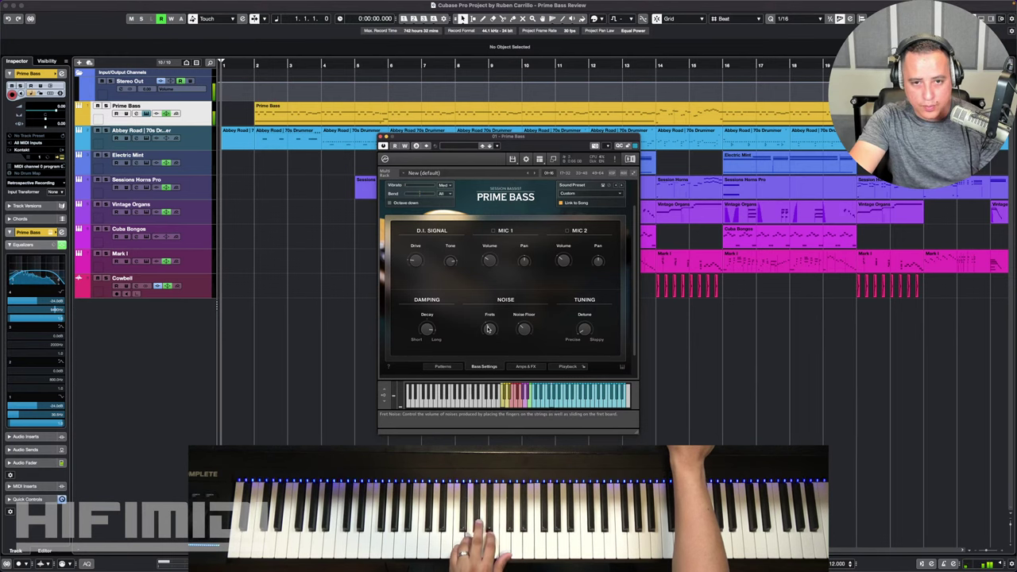
left_click_drag(489, 328, 493, 267)
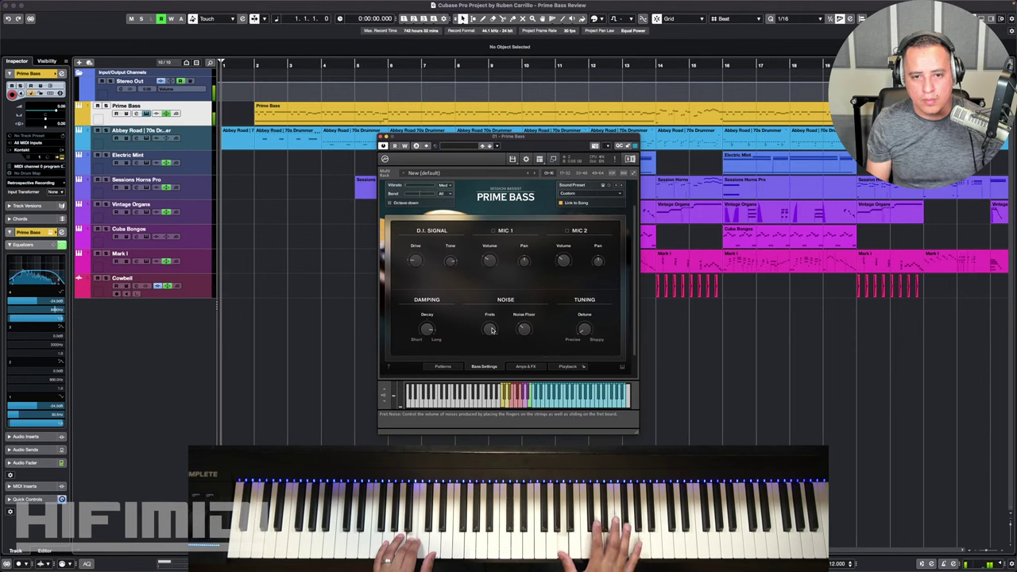
left_click(492, 330)
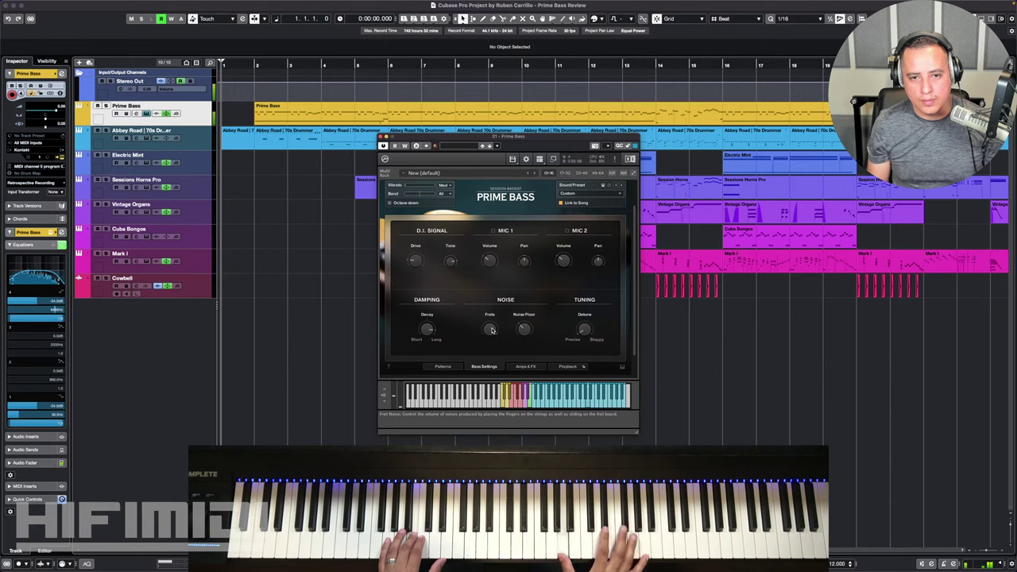
left_click_drag(492, 330, 492, 374)
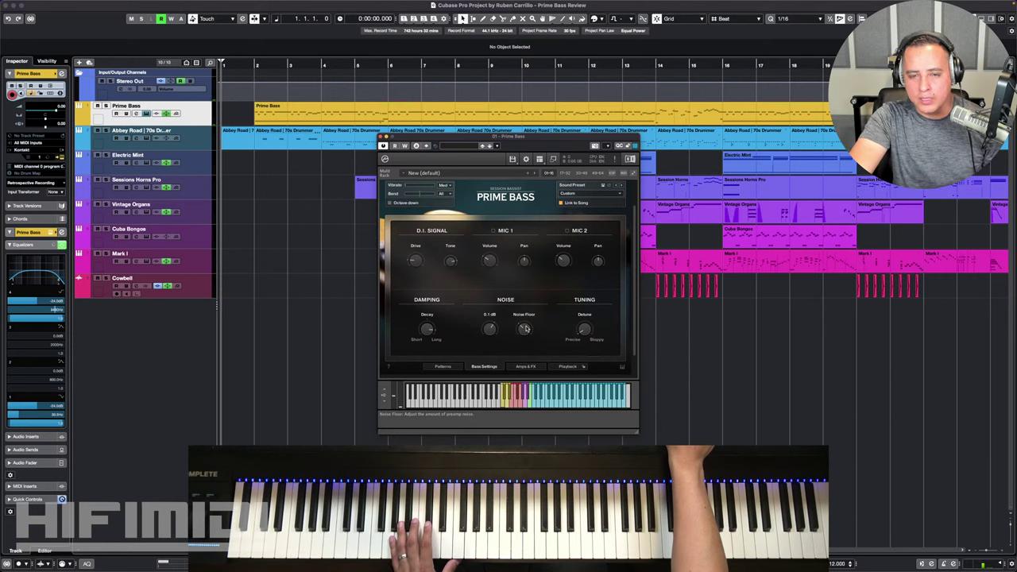
Raise the Noise Floor to 12.0 dB to hear the preamp noise and turn it back down
left_click_drag(526, 329, 531, 271)
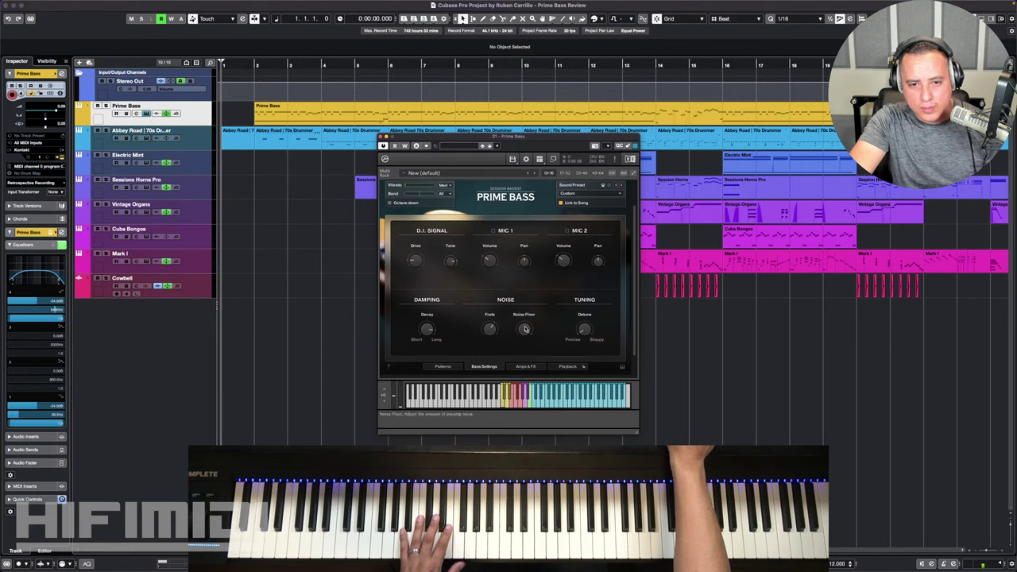
left_click_drag(526, 329, 522, 435)
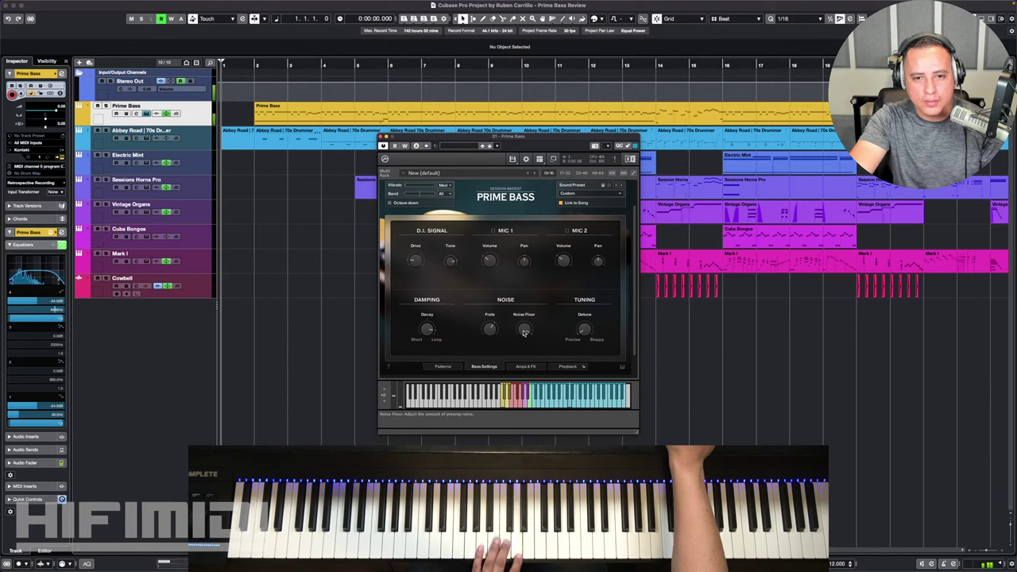
left_click_drag(519, 351, 528, 292)
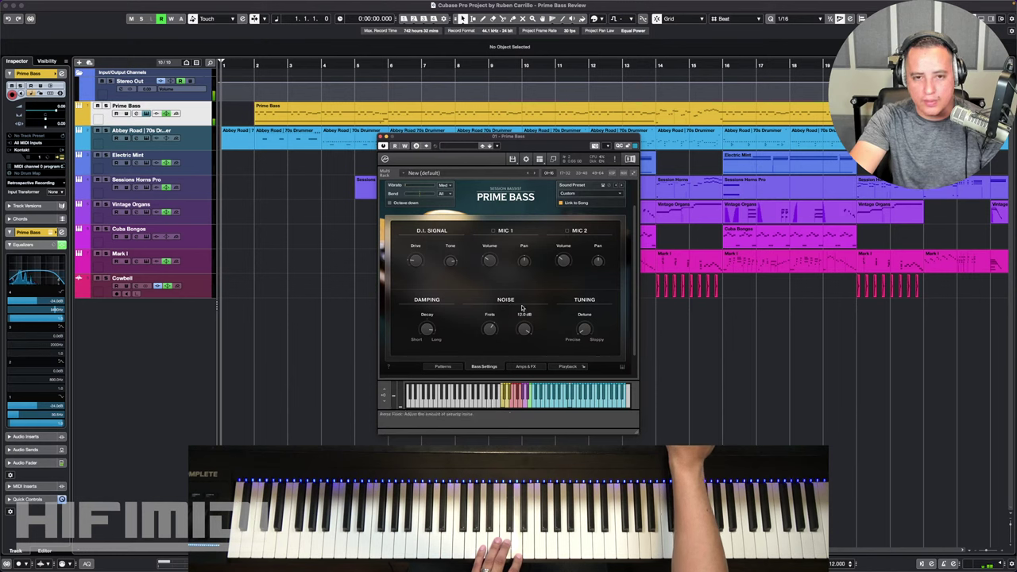
left_click_drag(523, 360, 520, 409)
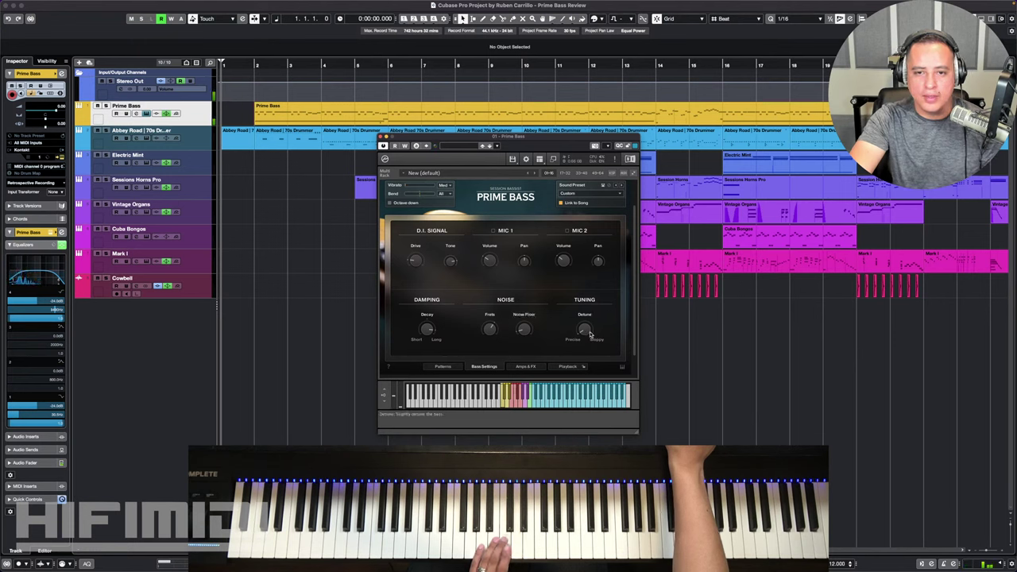
Try a sloppier Detune amount on the bass, and look through the amps and effects available for an empty slot
left_click_drag(591, 334, 592, 265)
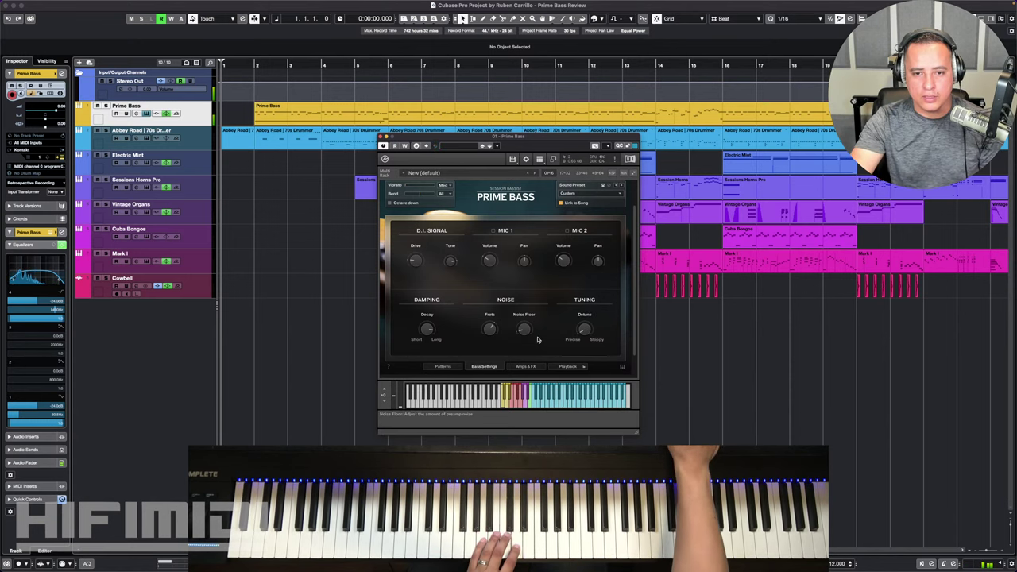
left_click(516, 366)
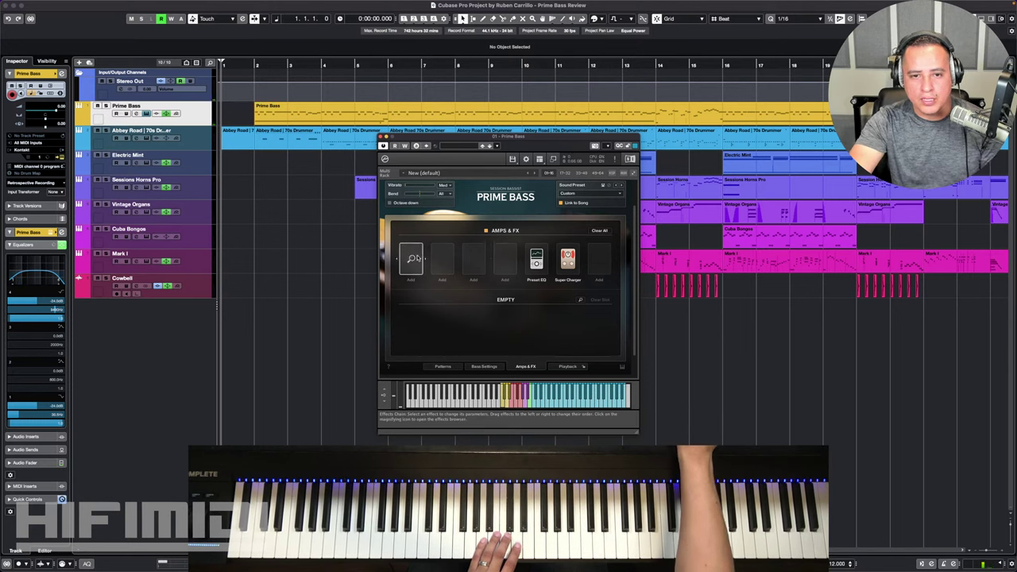
left_click(413, 261)
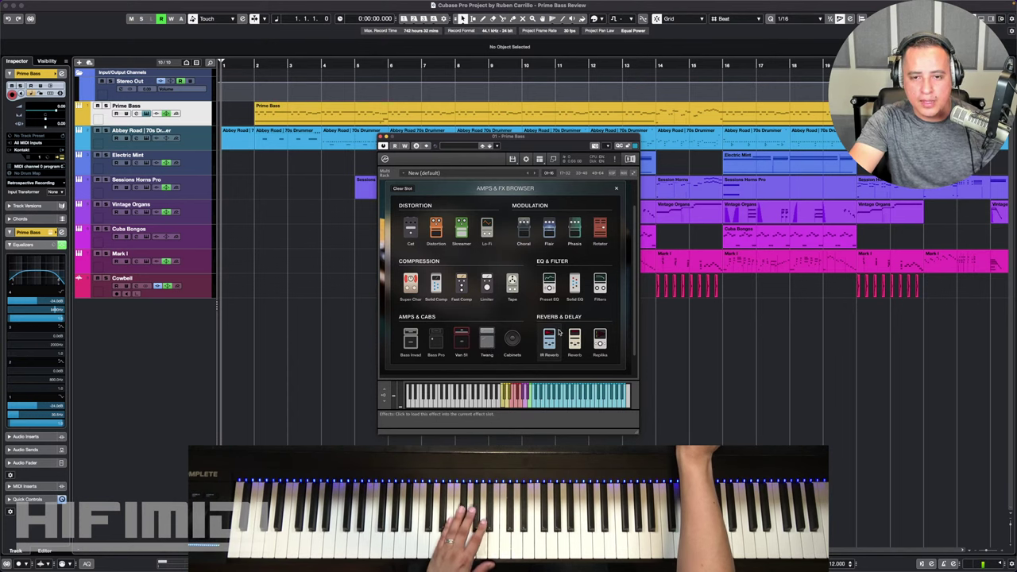
left_click(616, 189)
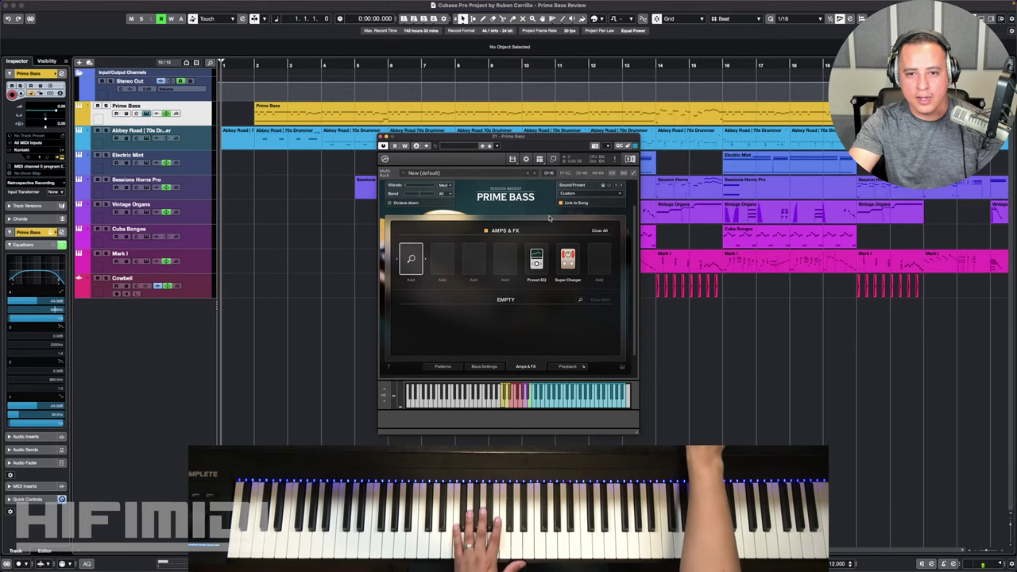
Set Humanize to 52 % in the playback settings and return to the patterns view
left_click(567, 366)
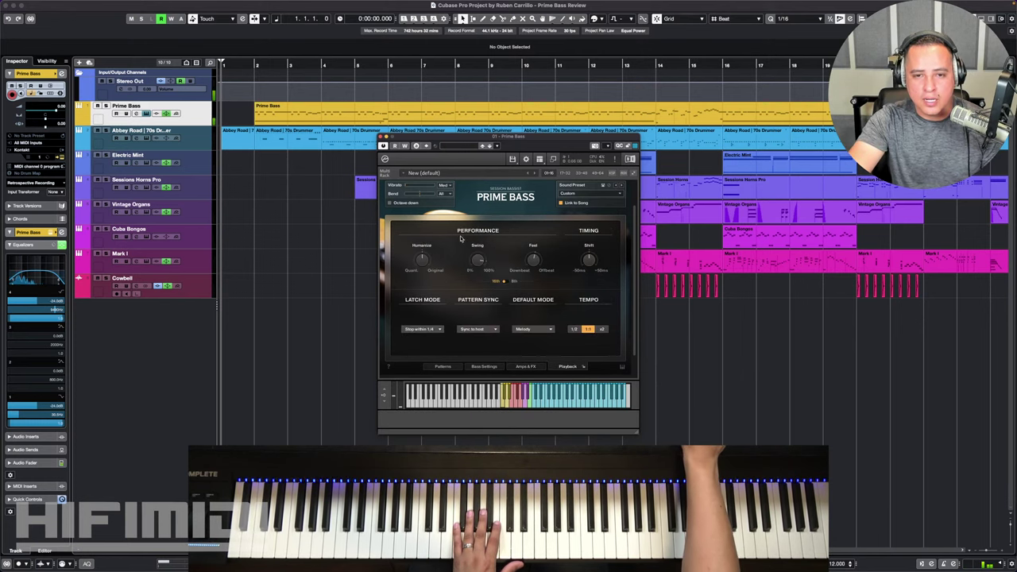
left_click_drag(422, 262, 424, 260)
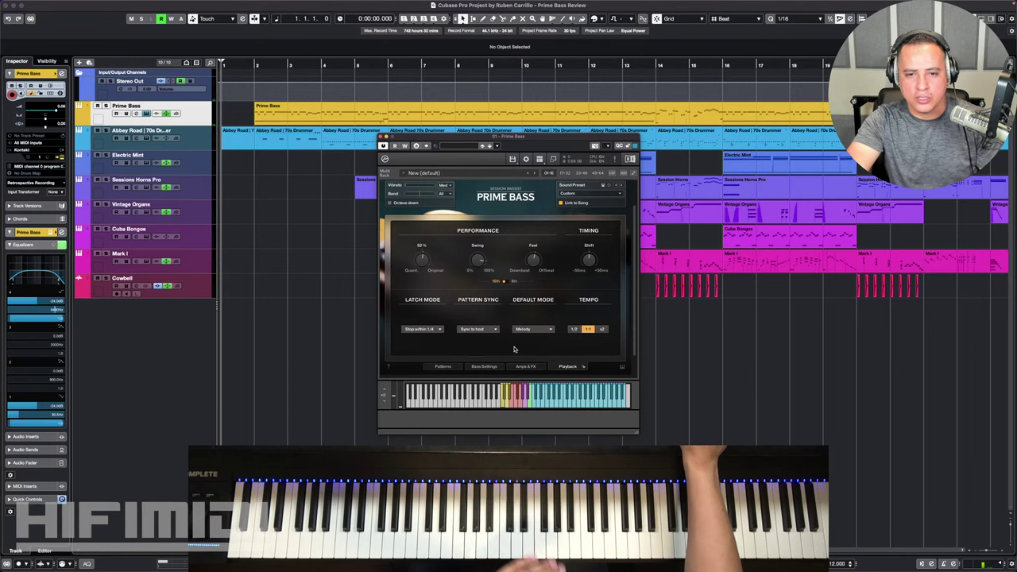
left_click(442, 366)
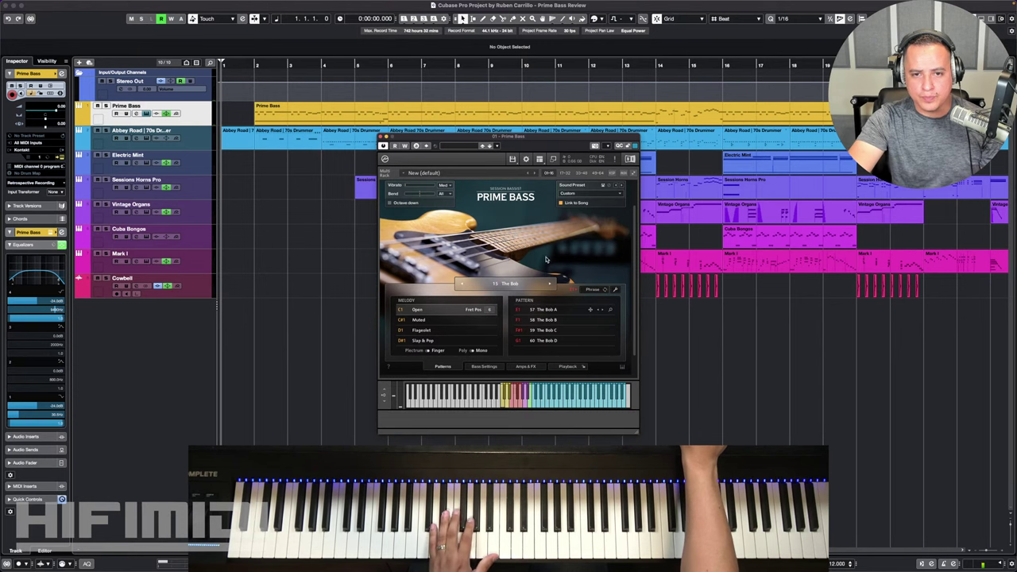
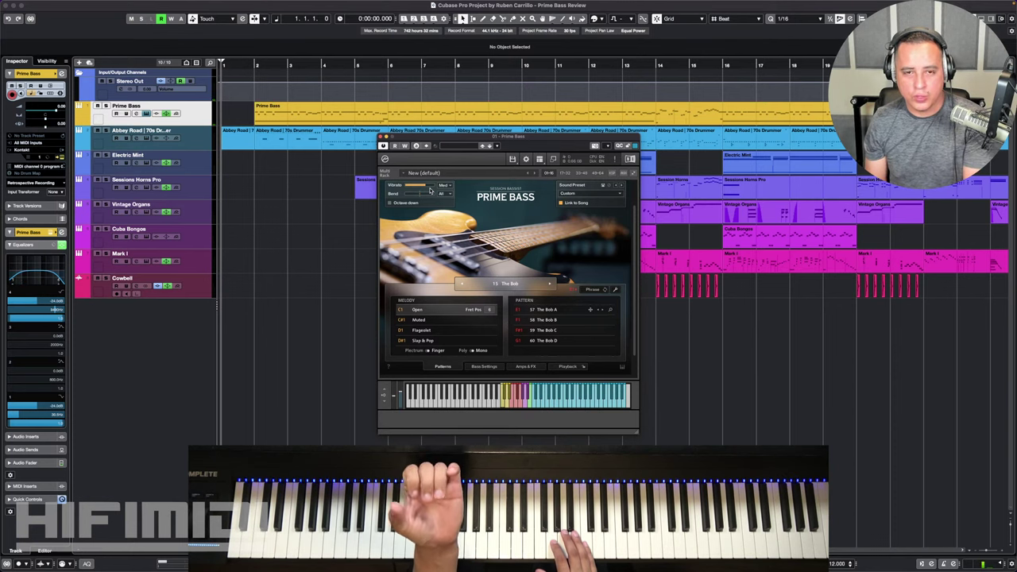
Turn the Noise Floor off and lower the Frets noise in the bass settings
left_click(524, 366)
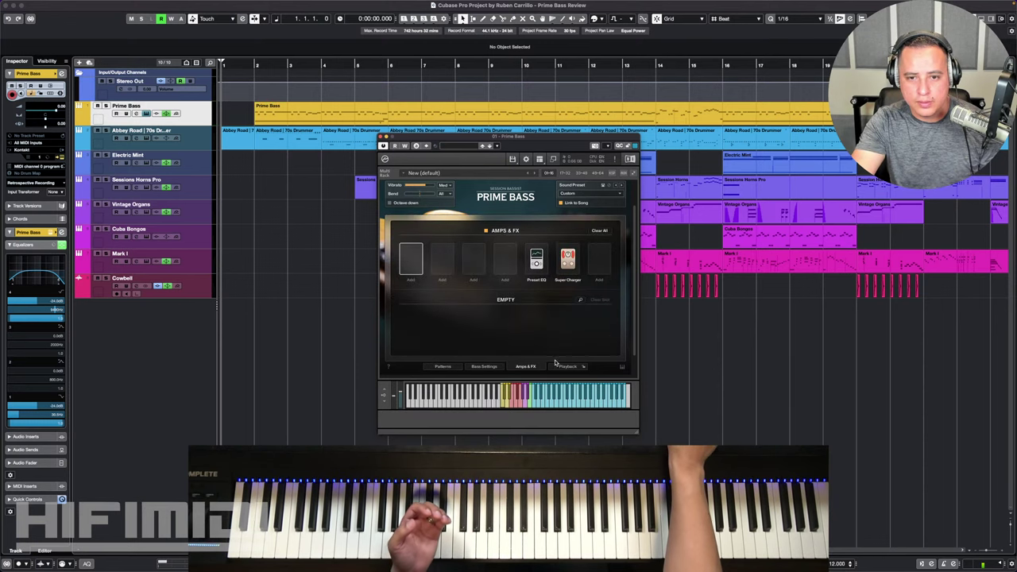
left_click(499, 368)
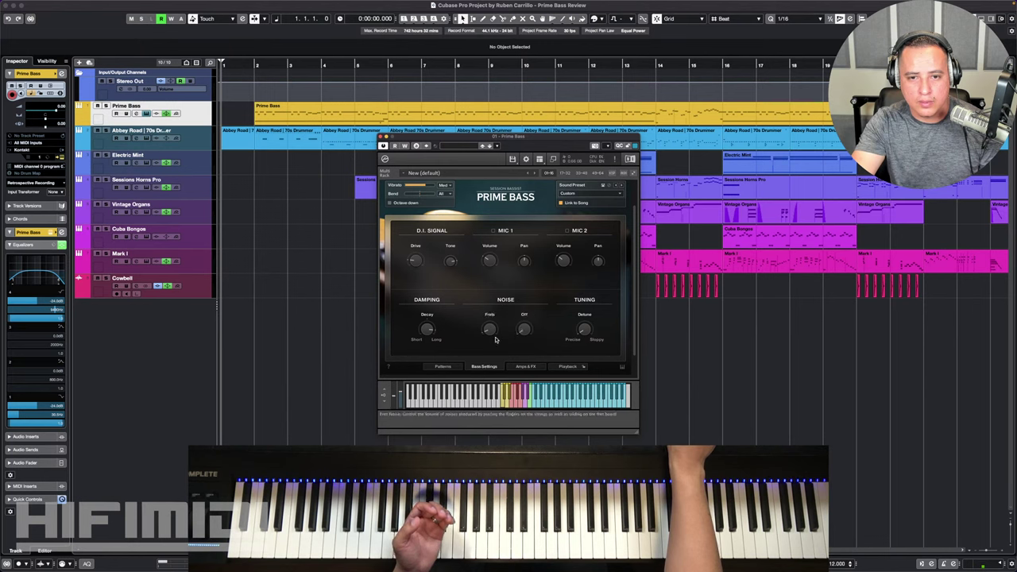
Return to the patterns view and review the choices for which notes the pitch bend affects
left_click(444, 368)
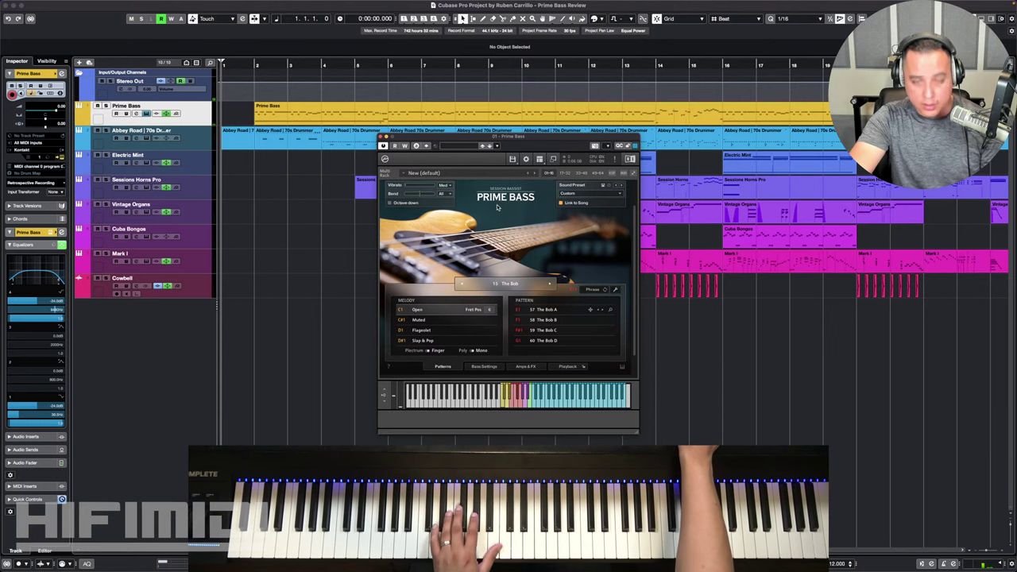
left_click(444, 194)
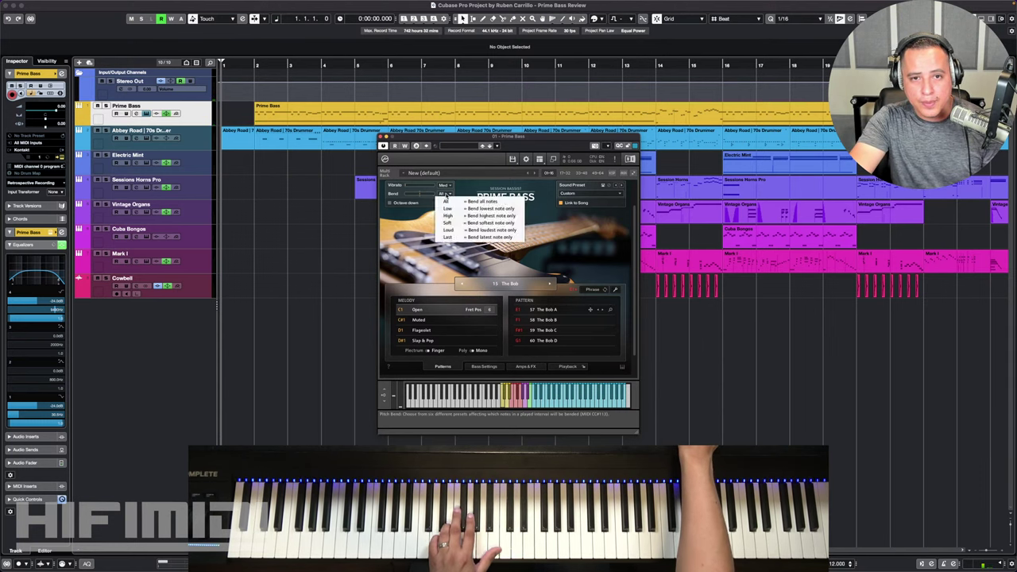
left_click(465, 199)
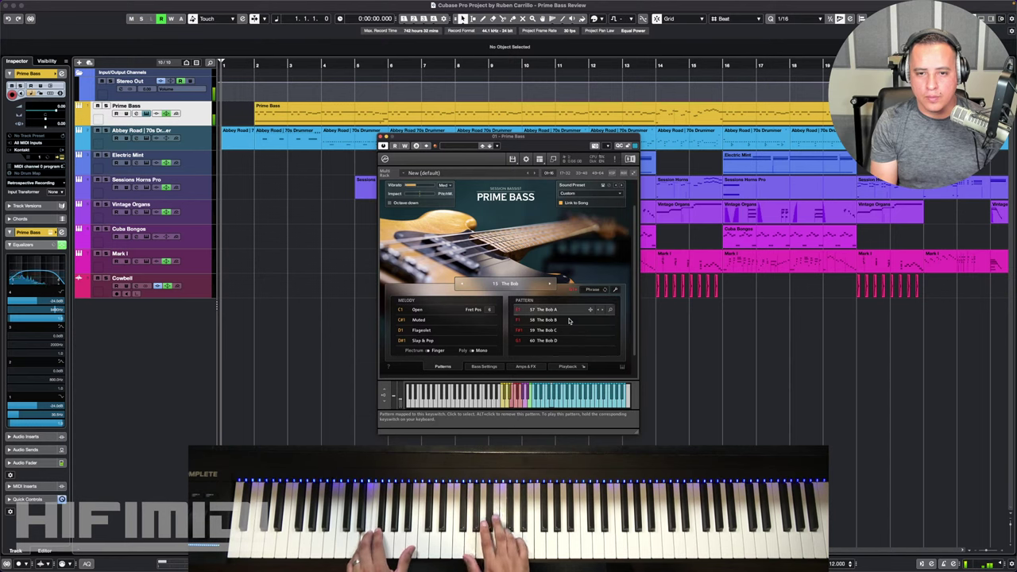
Audition the song presets Alternative Bass, Hard Slap and Hard Rock with their patterns, and load Lust for Bass
left_click(550, 284)
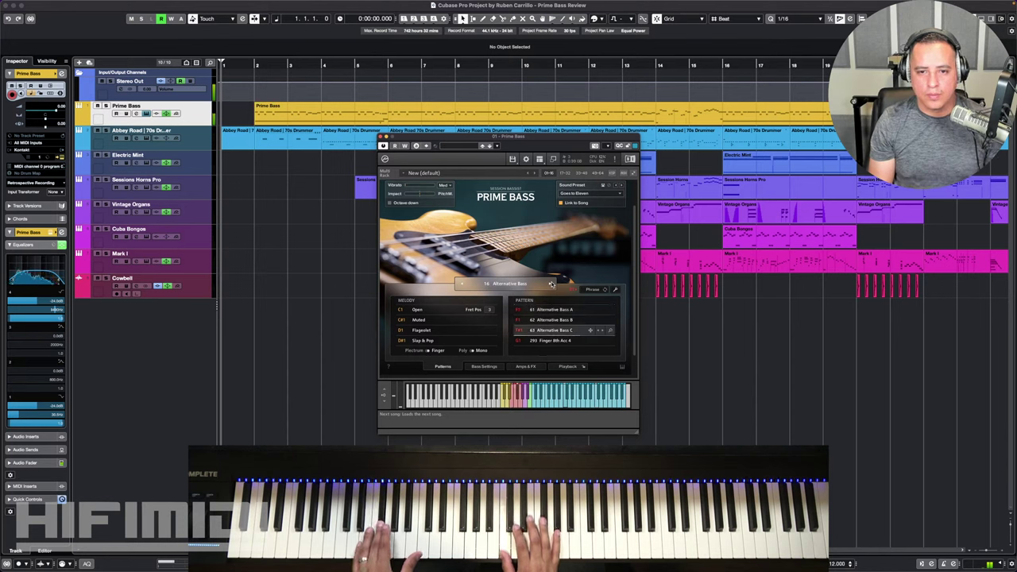
left_click(551, 284)
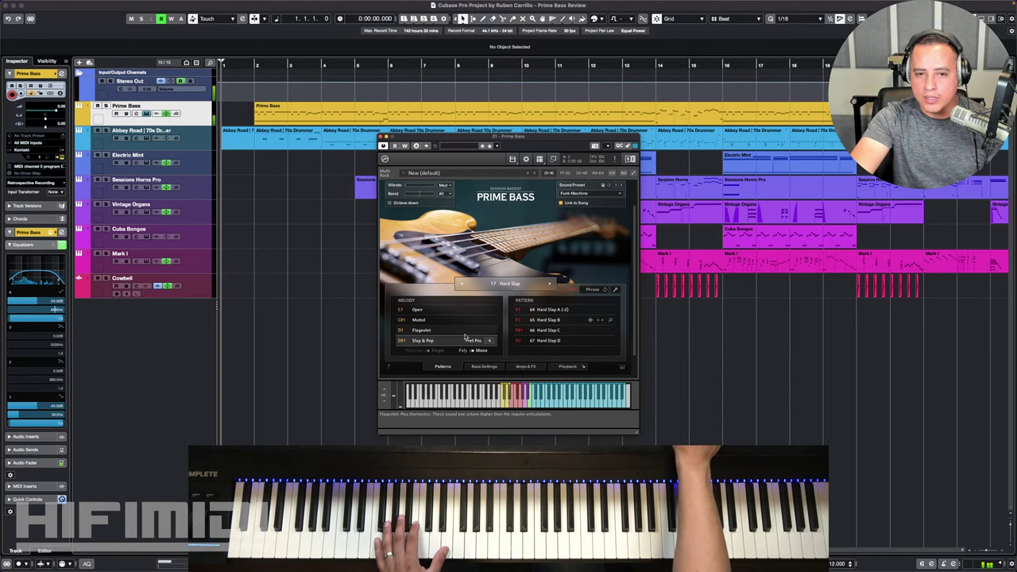
left_click(551, 284)
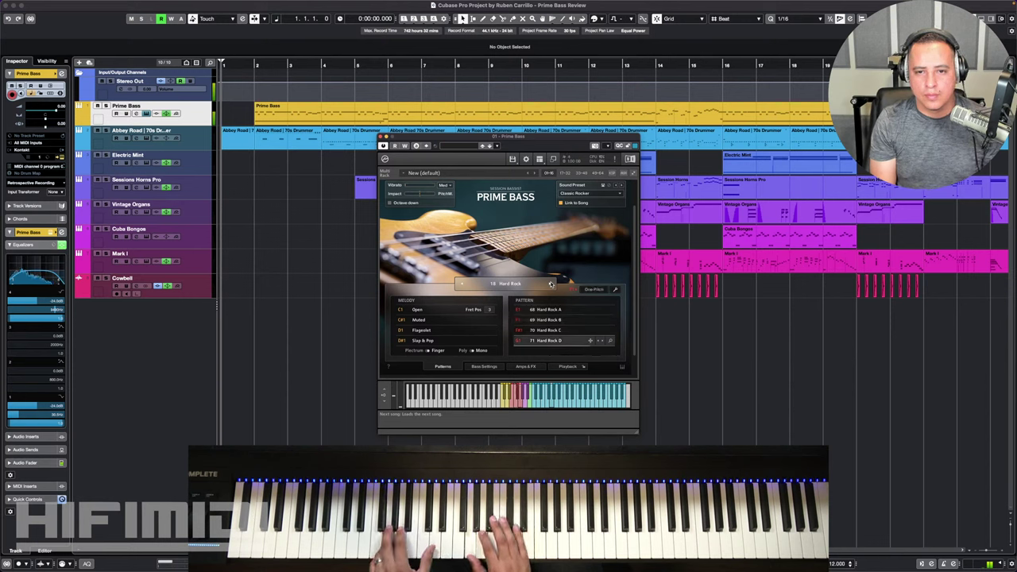
left_click(566, 342)
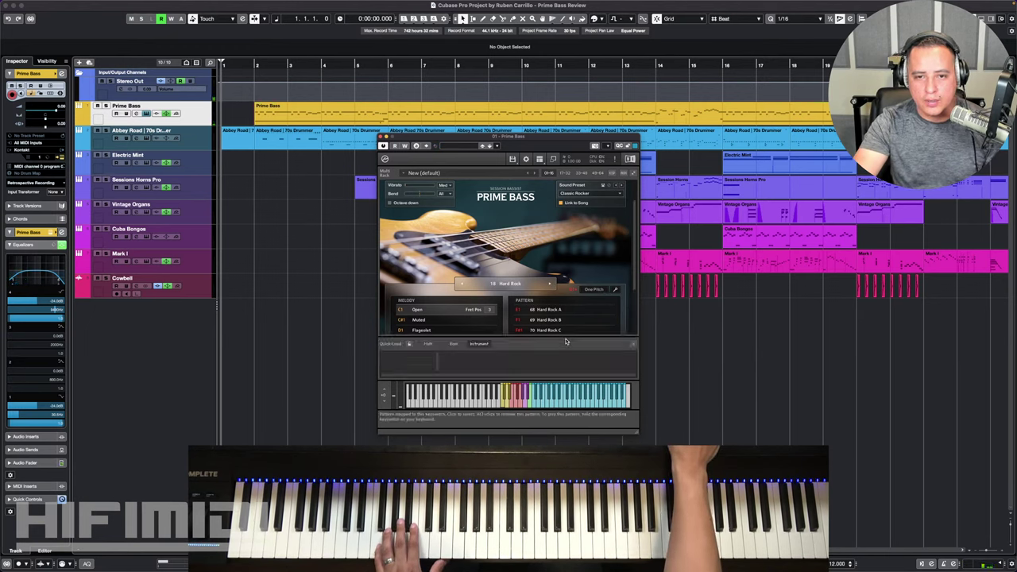
left_click(633, 344)
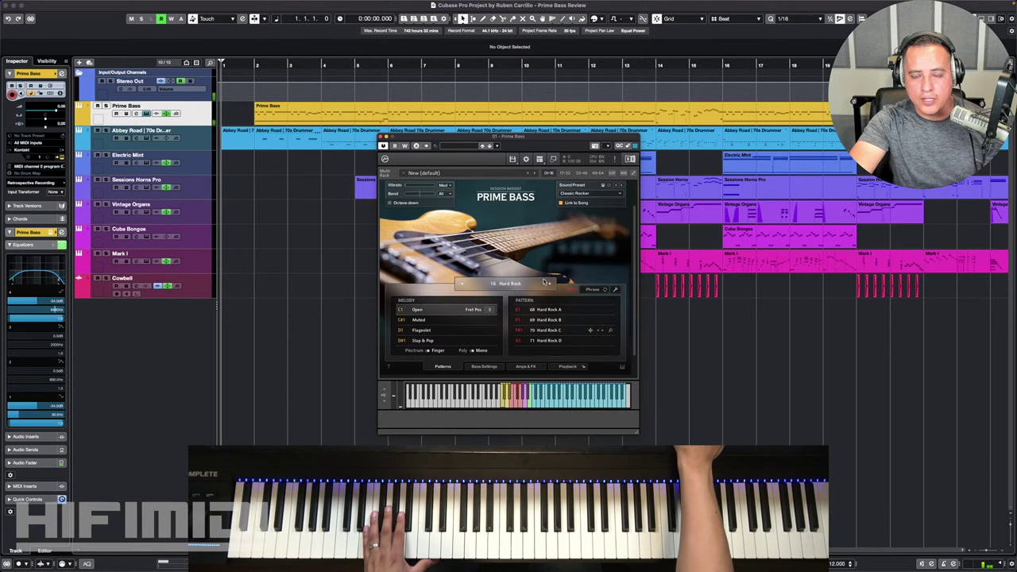
left_click(549, 286)
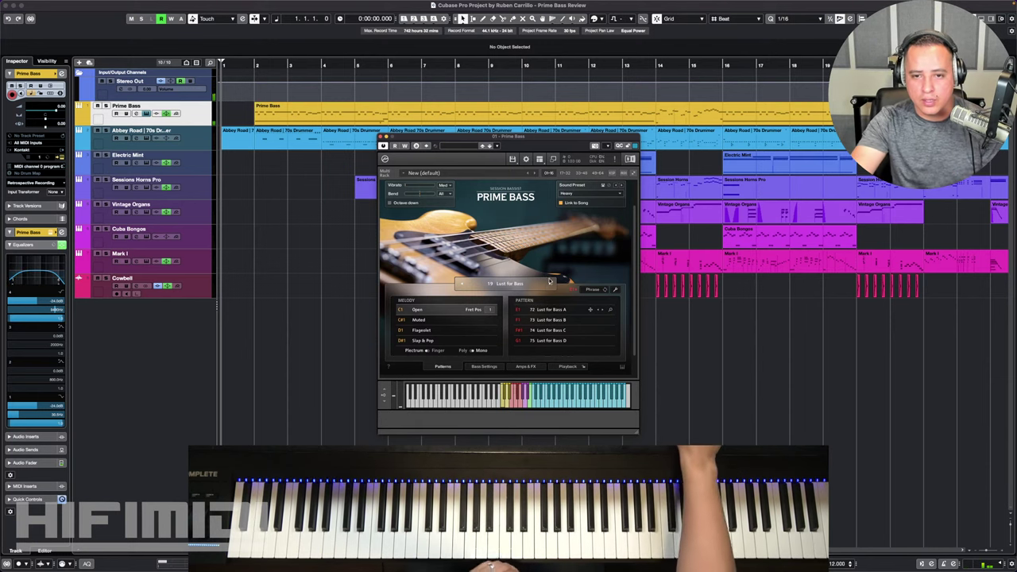
Search the pattern browser for a rhythm with hits on steps 1, 6, 10 and 13, and audition Simple Waltz D
left_click(610, 310)
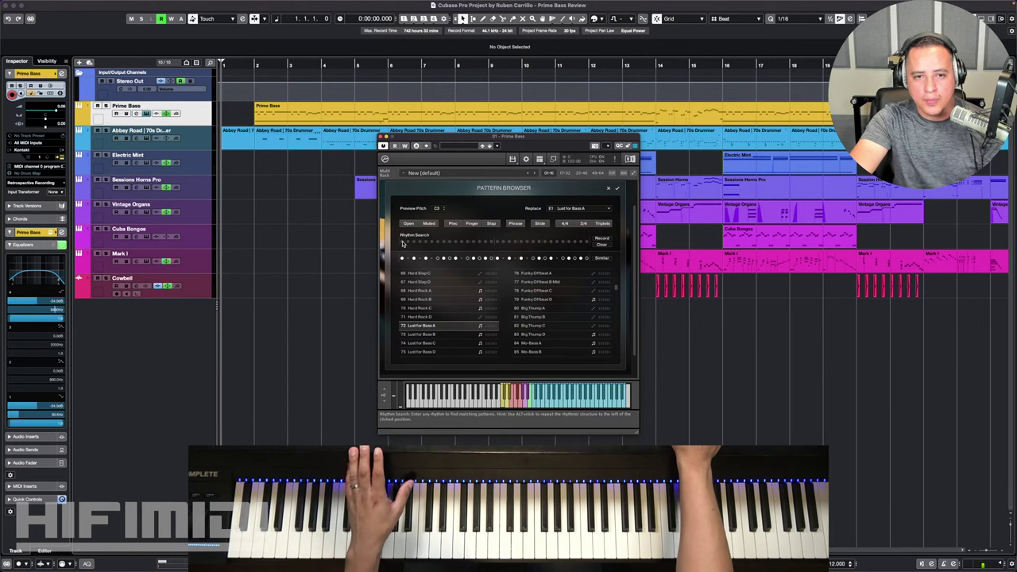
left_click(402, 243)
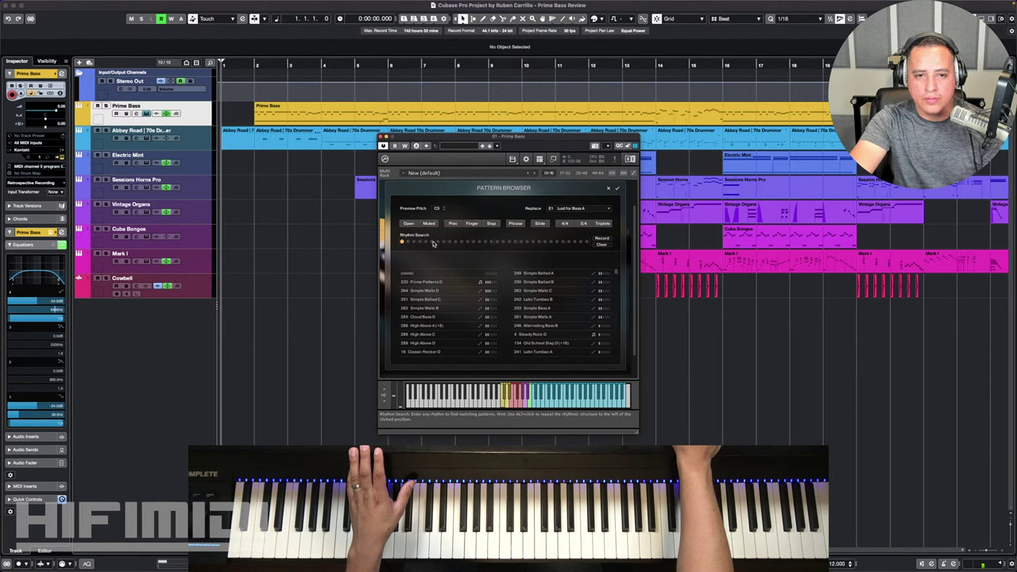
left_click(433, 242)
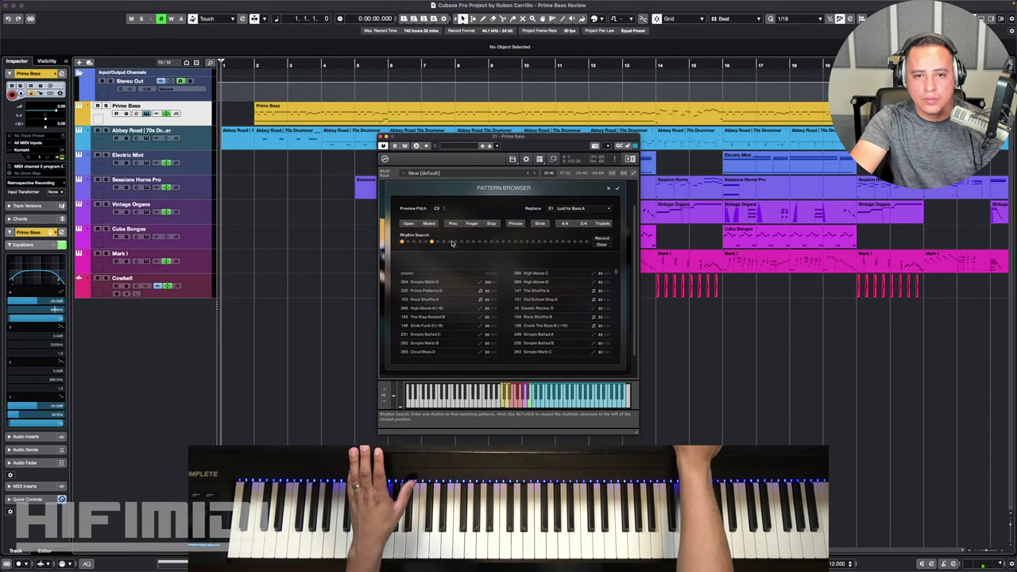
left_click(456, 242)
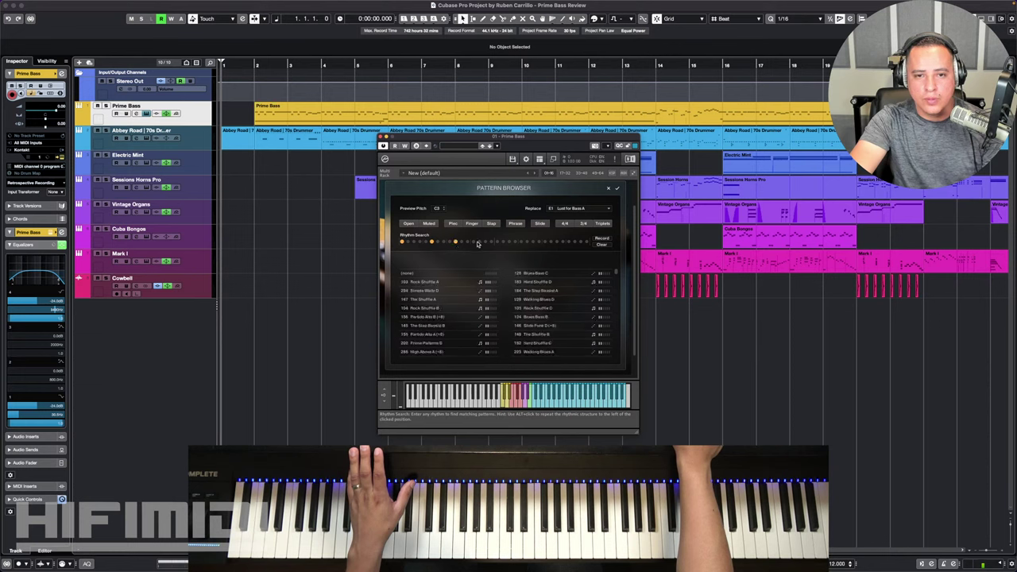
left_click(474, 243)
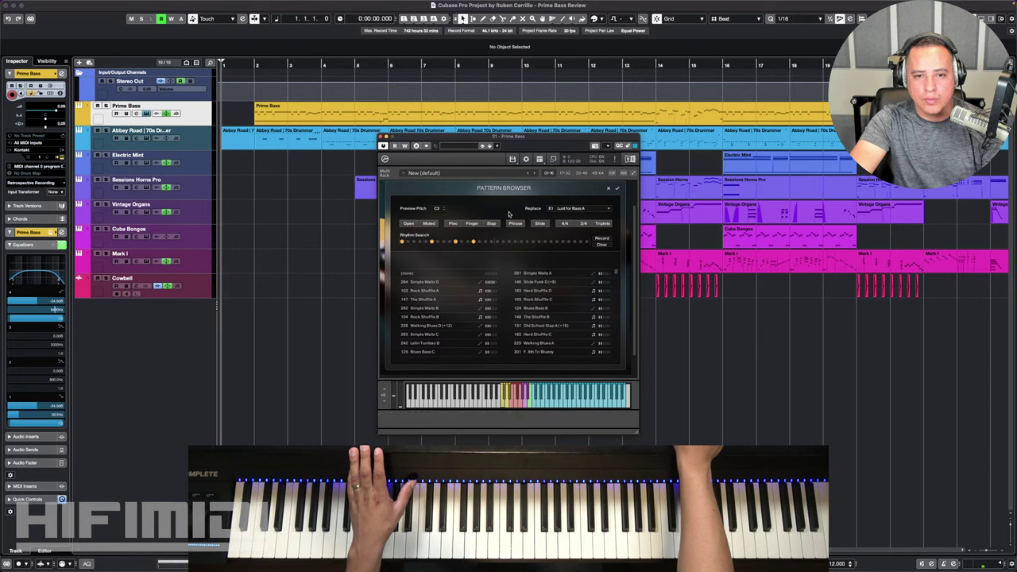
left_click(436, 283)
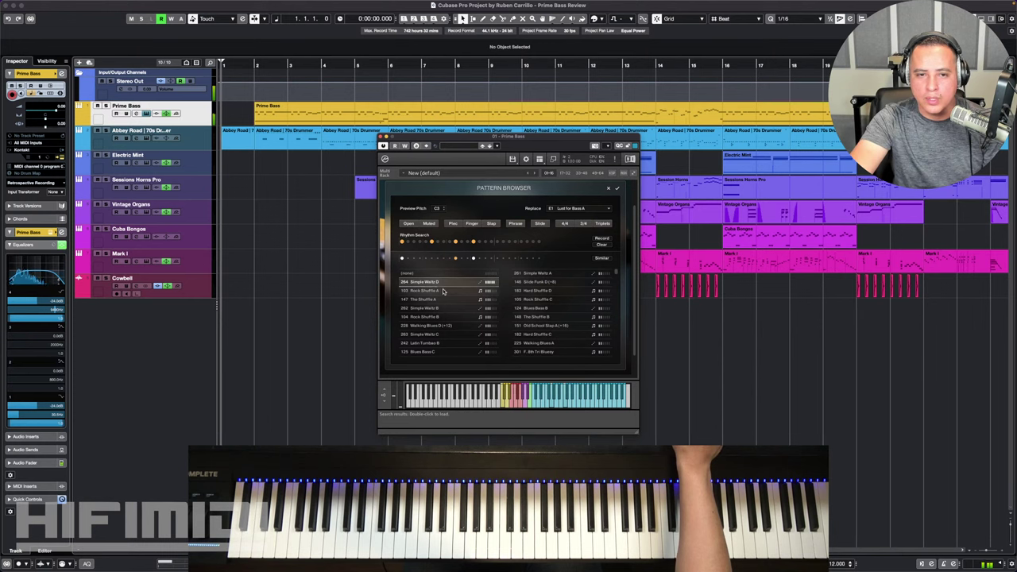
Rework the rhythm search to steps 1, 3, 6, 9, 11, 13 and 17, audition Latin Tumbao B, and leave the pattern browser without replacing anything
left_click(462, 242)
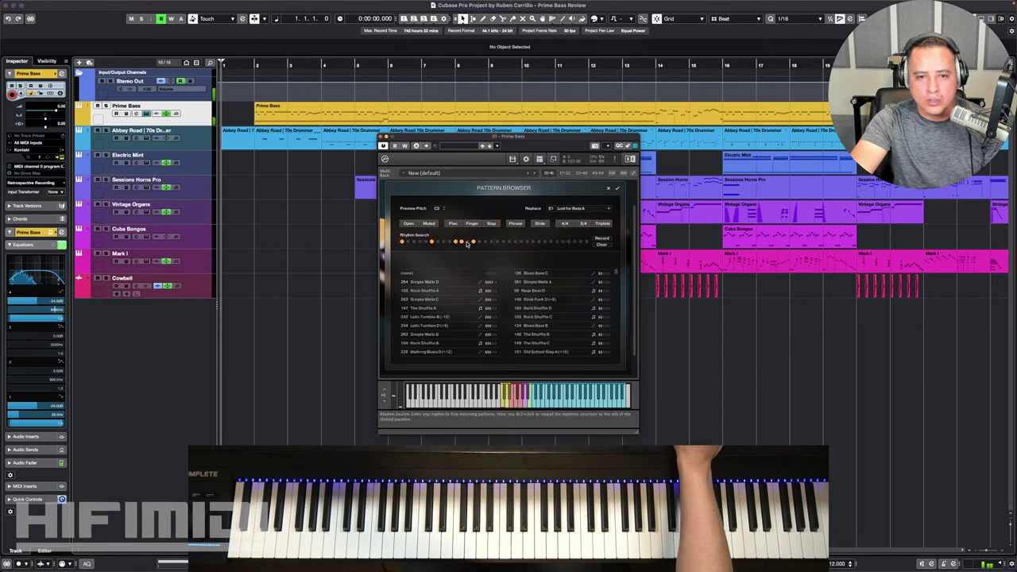
left_click(462, 242)
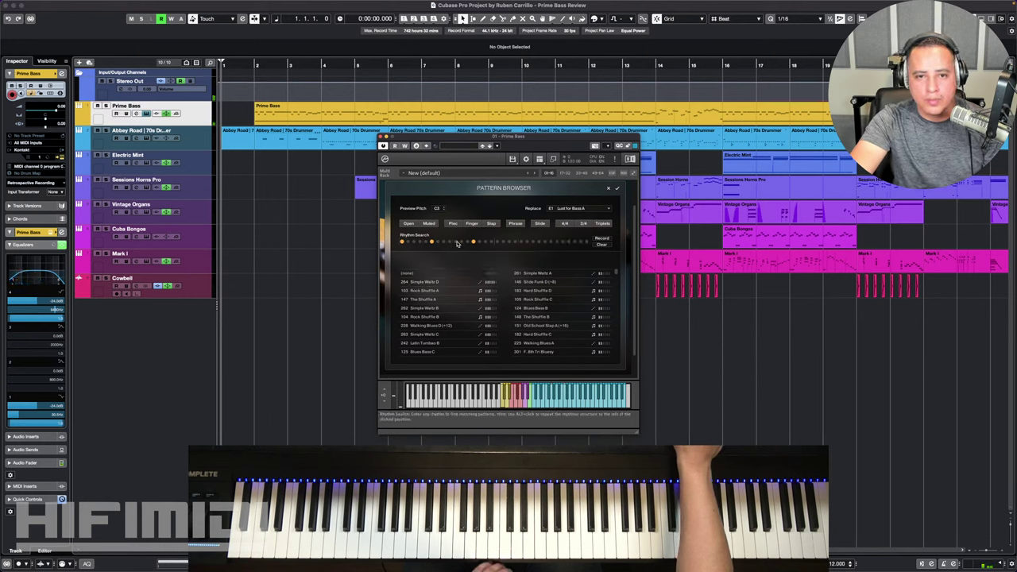
left_click(449, 241)
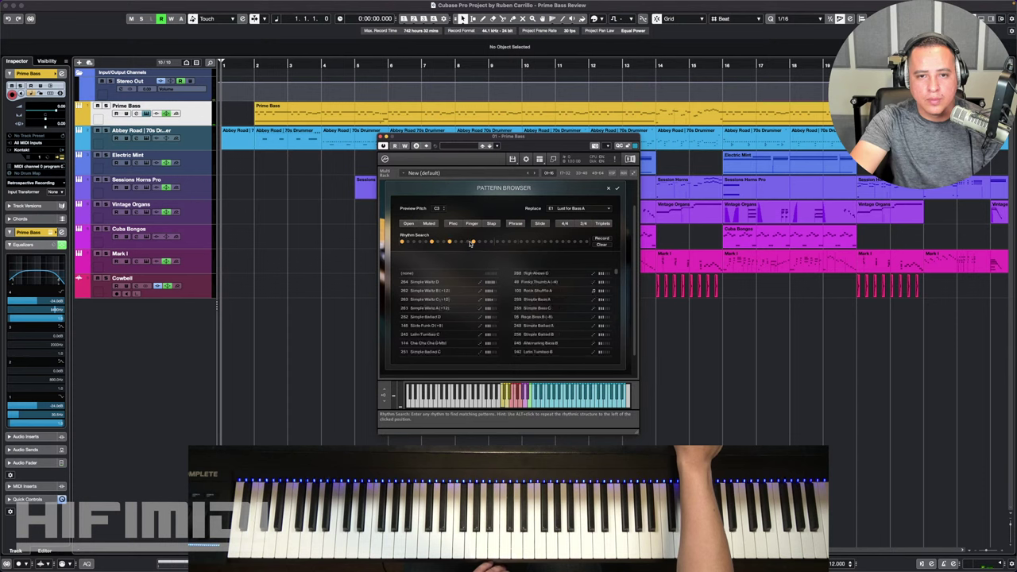
left_click(462, 242)
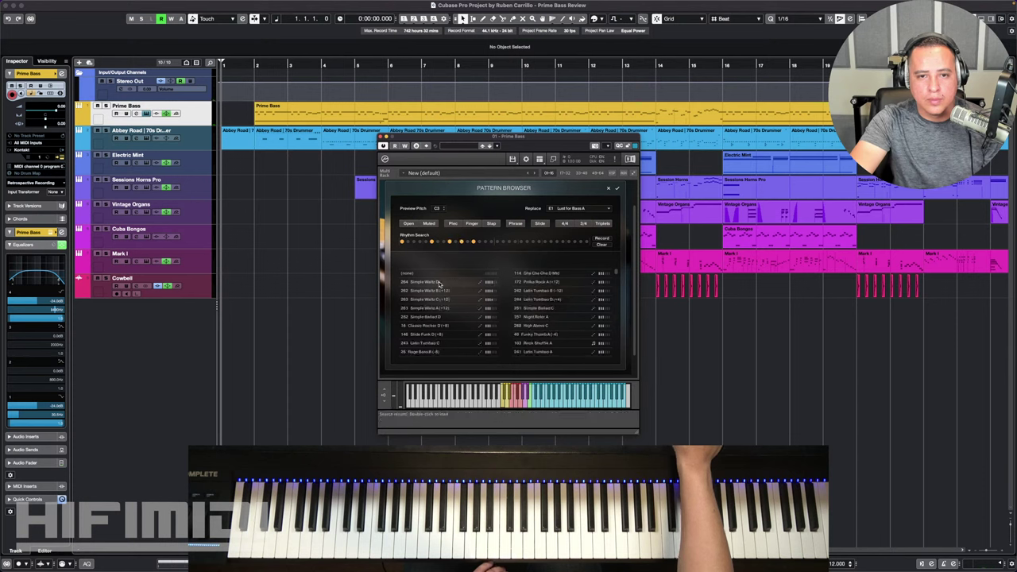
left_click(498, 242)
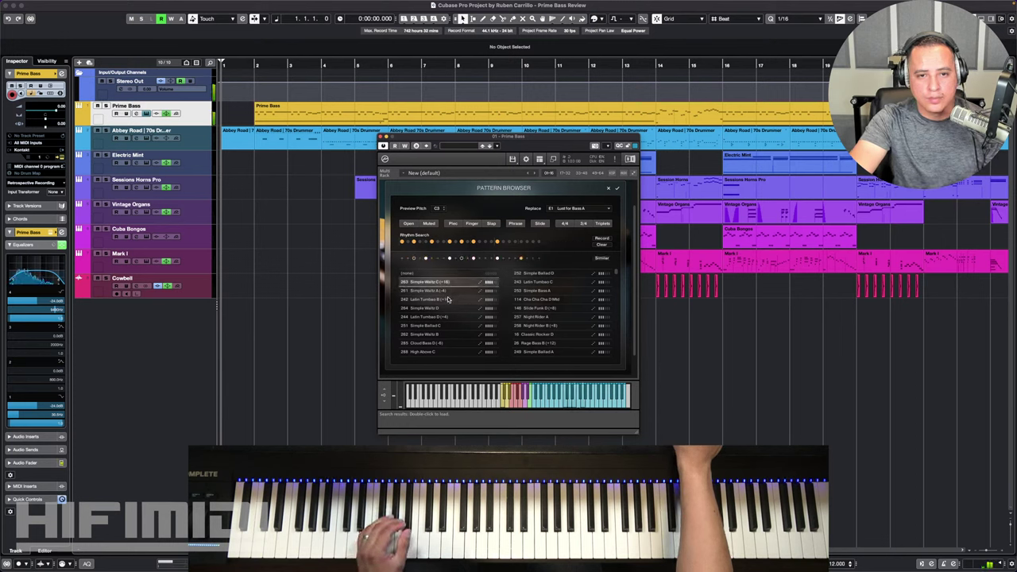
left_click(493, 298)
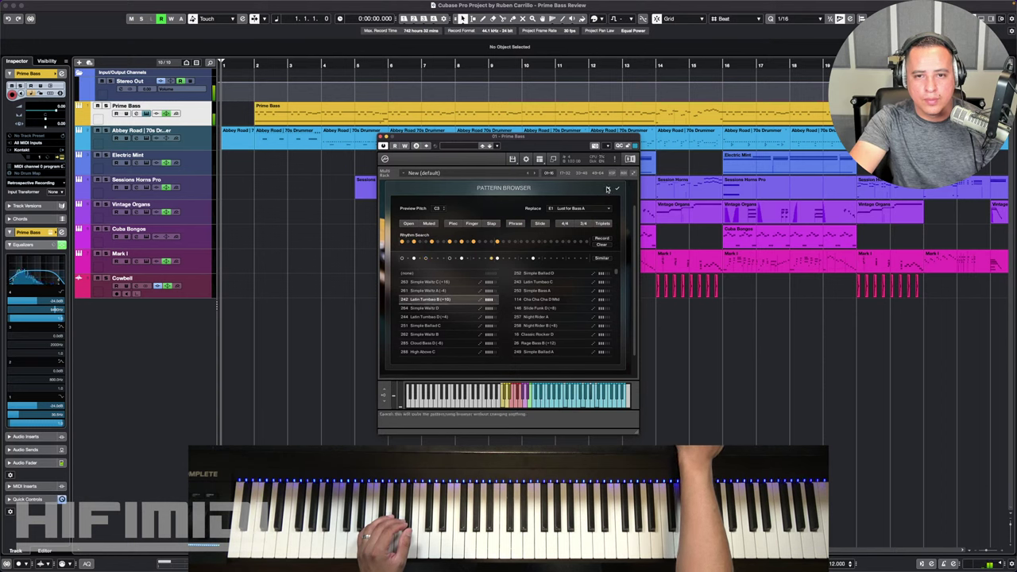
left_click(608, 190)
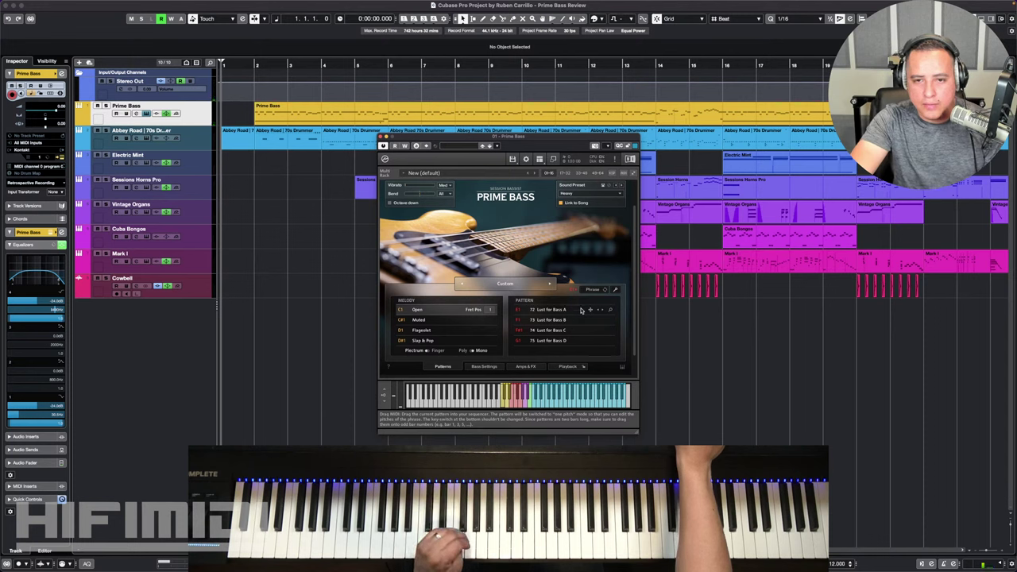
Set the tempo of the Lust for Bass A pattern to x2 in its inspector settings
left_click(615, 289)
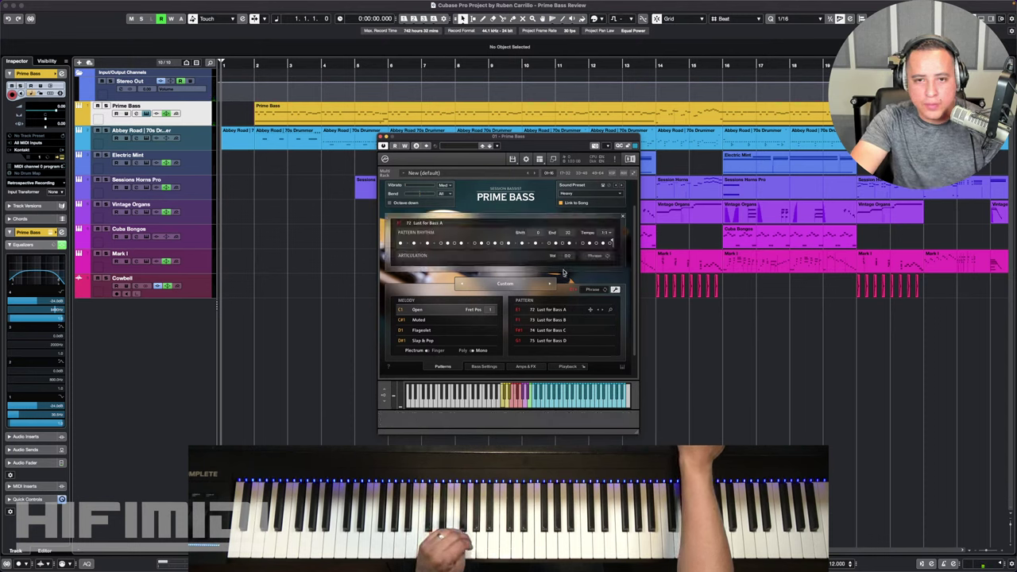
left_click(607, 233)
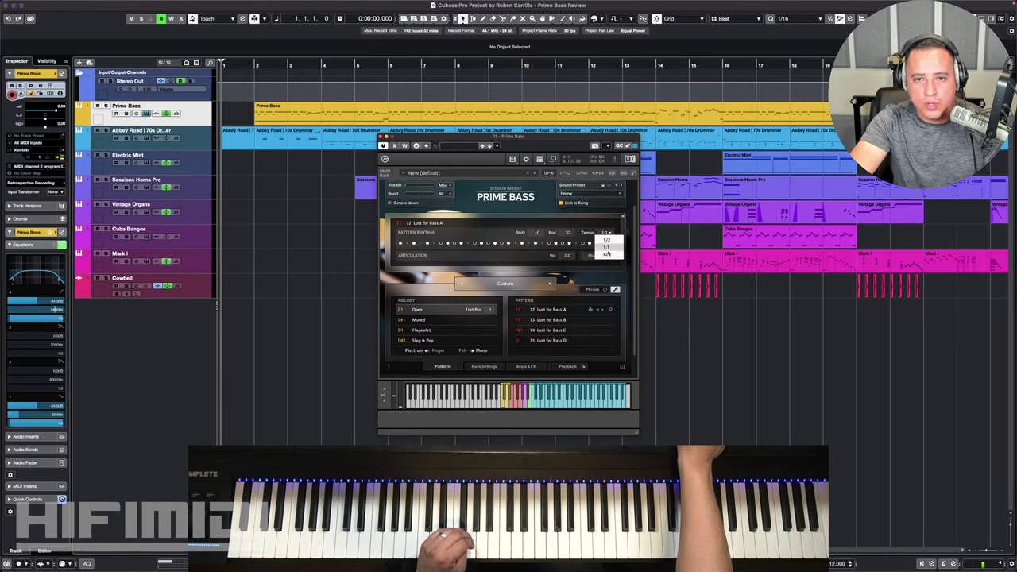
left_click(608, 253)
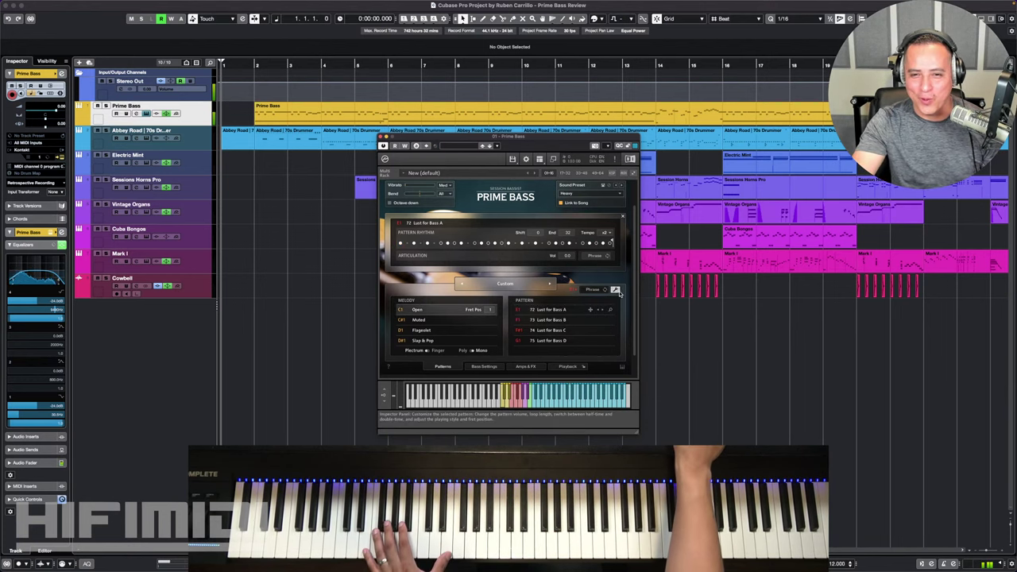
left_click(615, 291)
left_click(616, 290)
left_click(615, 291)
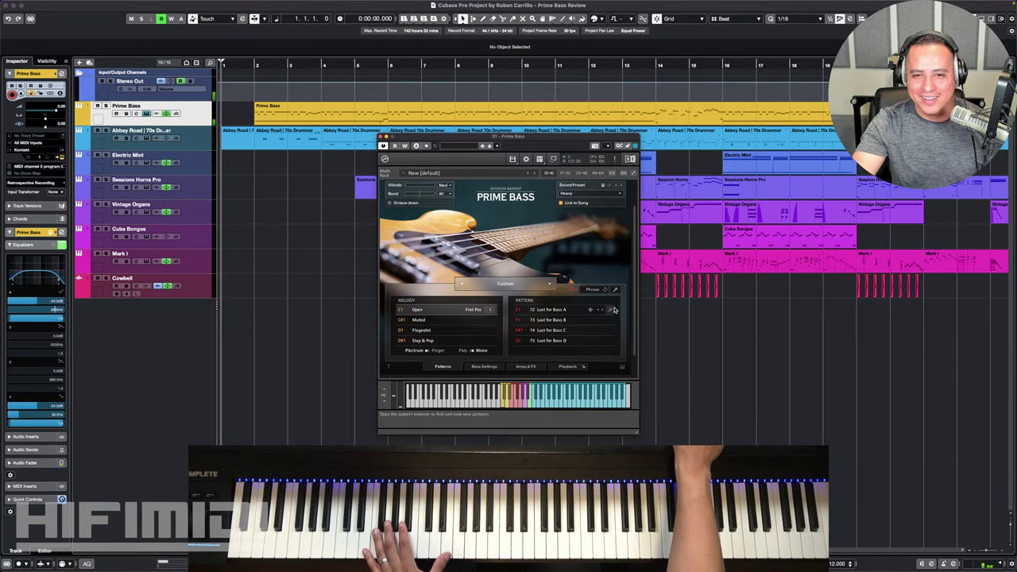
left_click(609, 309)
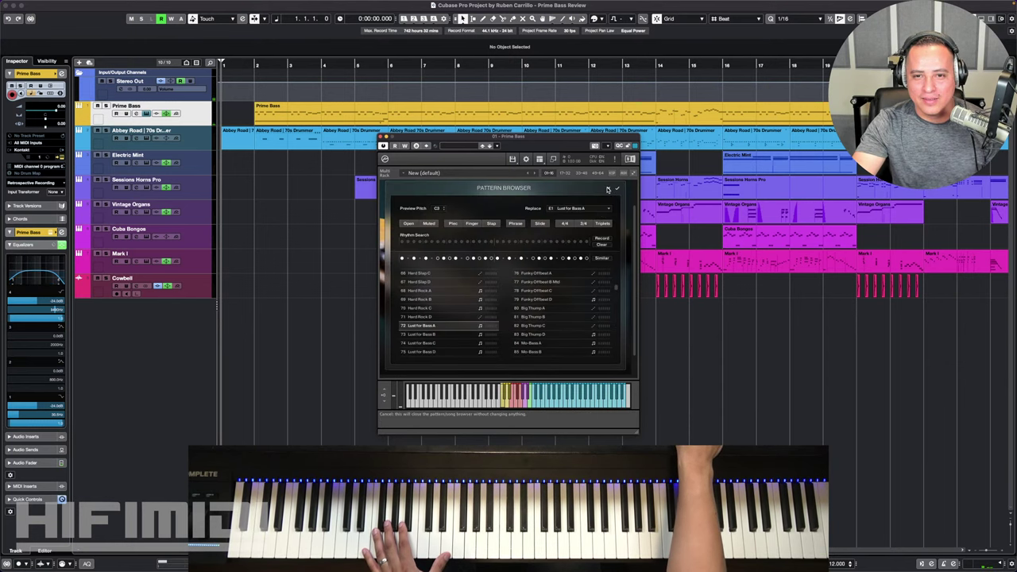
left_click(608, 188)
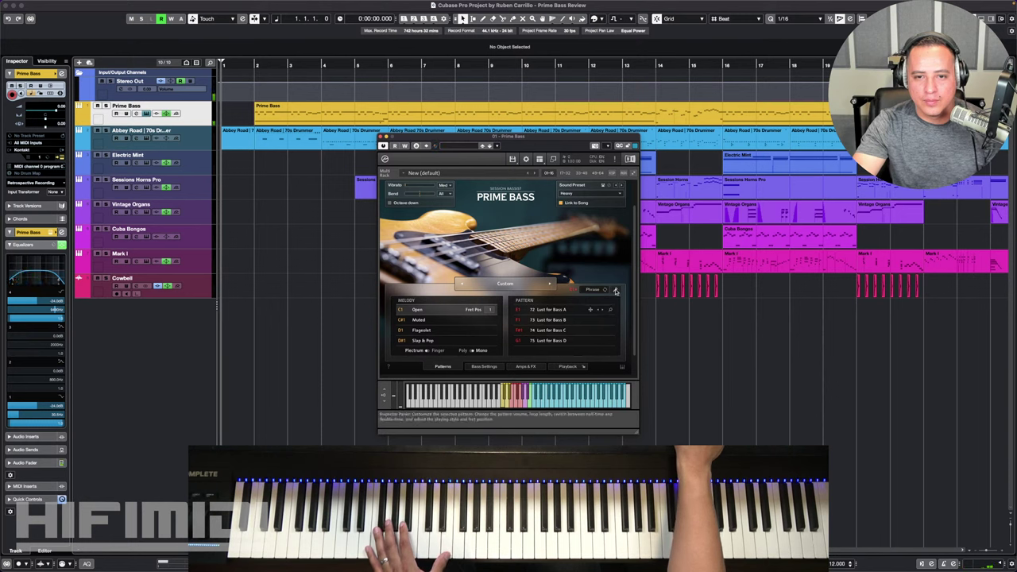
Return the Lust for Bass A pattern's tempo to 1:1 and look through the pattern list in its browser
left_click(615, 290)
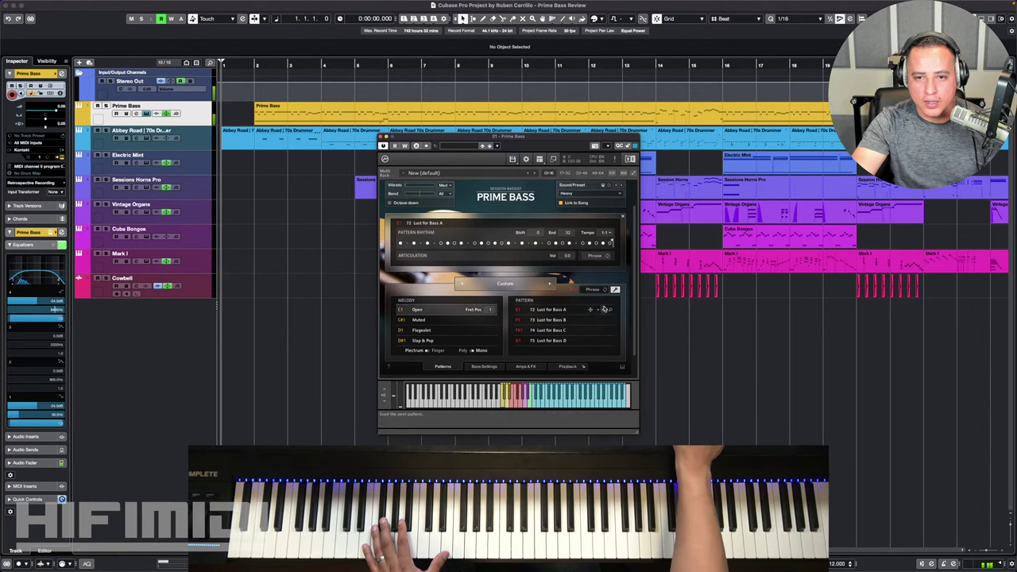
left_click(611, 311)
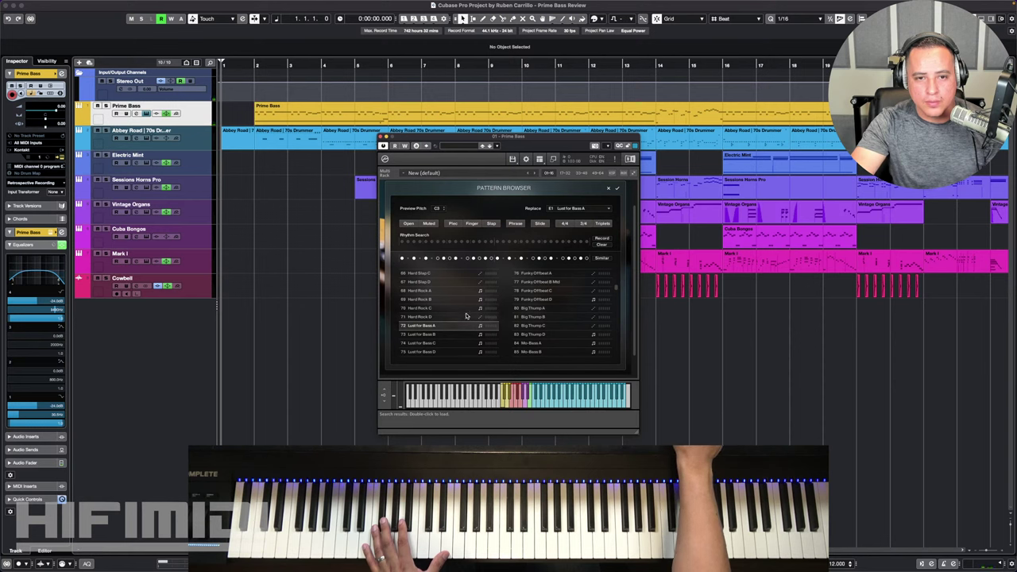
scroll(438, 319, "down", 1)
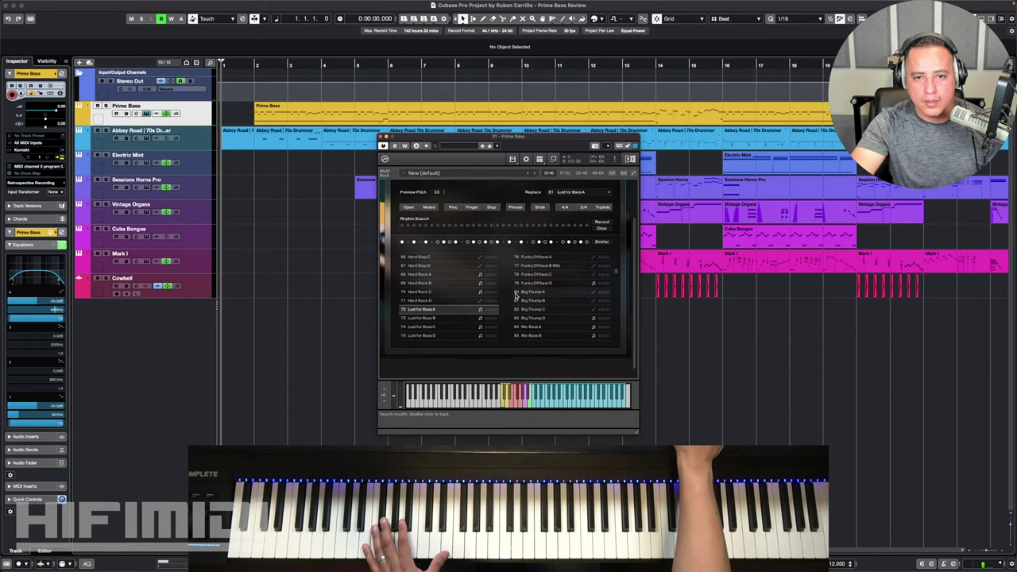
scroll(592, 262, "up", 1)
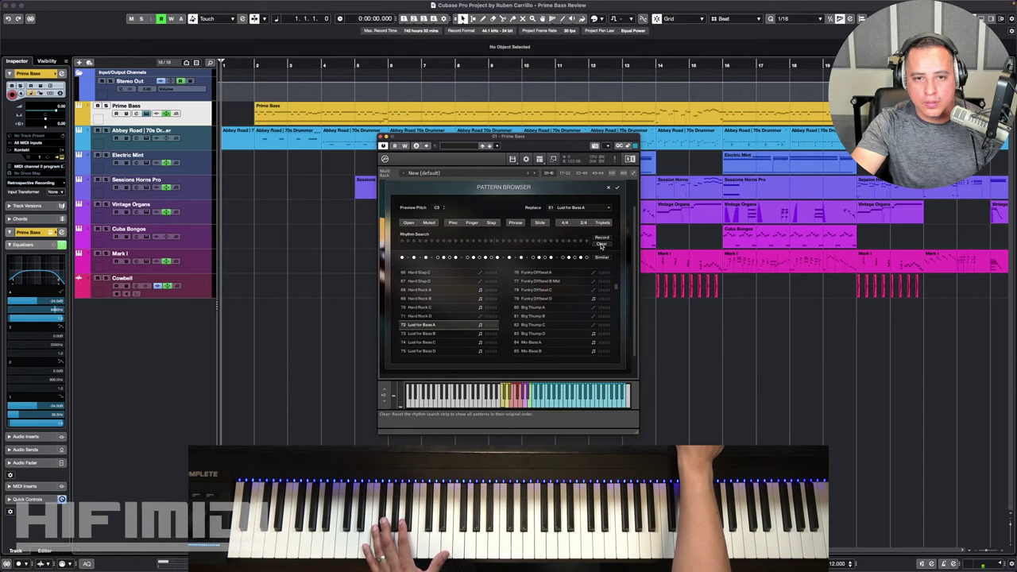
scroll(615, 278, "down", 1)
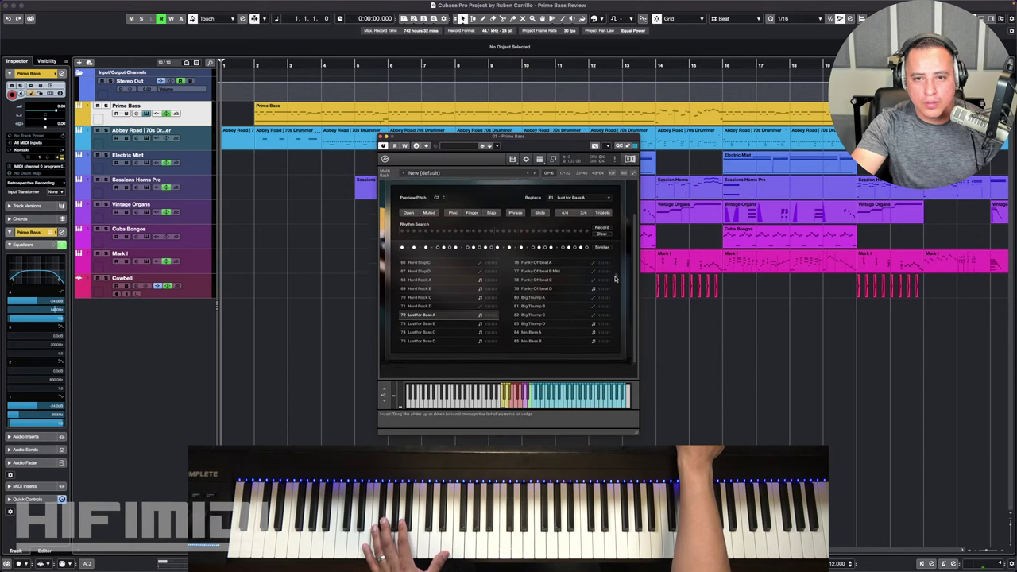
scroll(615, 278, "down", 3)
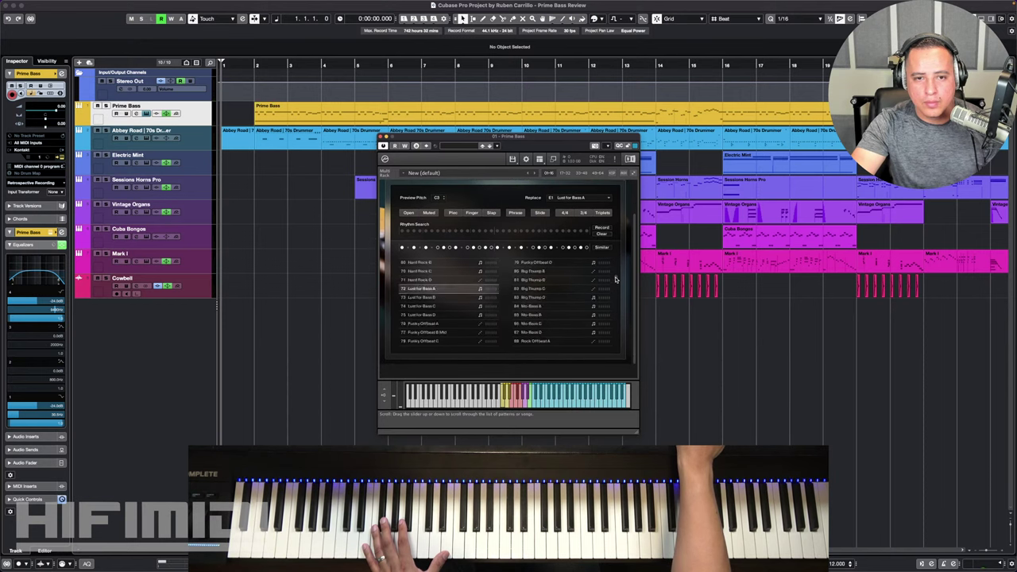
scroll(614, 278, "up", 2)
scroll(615, 279, "down", 15)
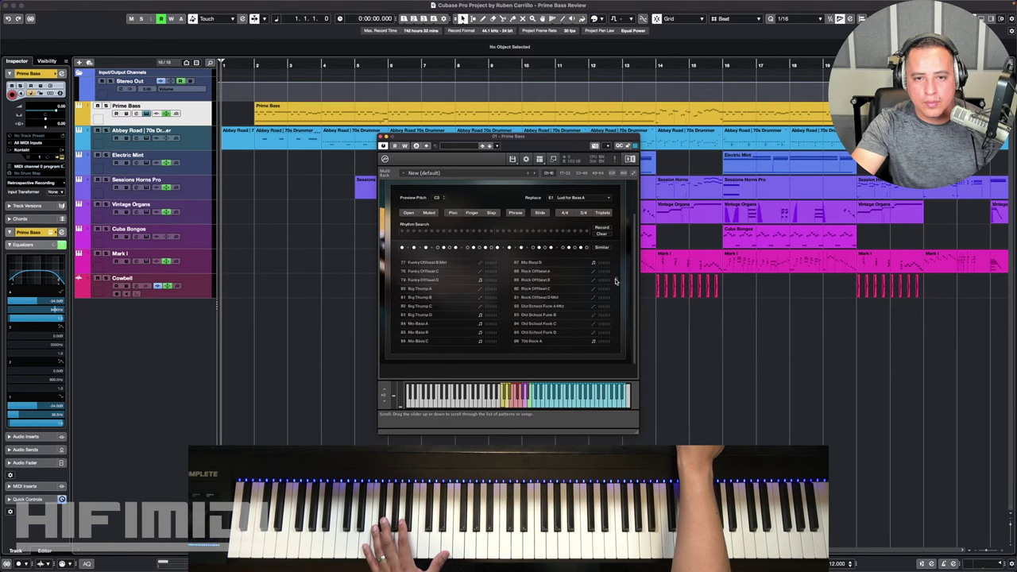
scroll(614, 284, "down", 8)
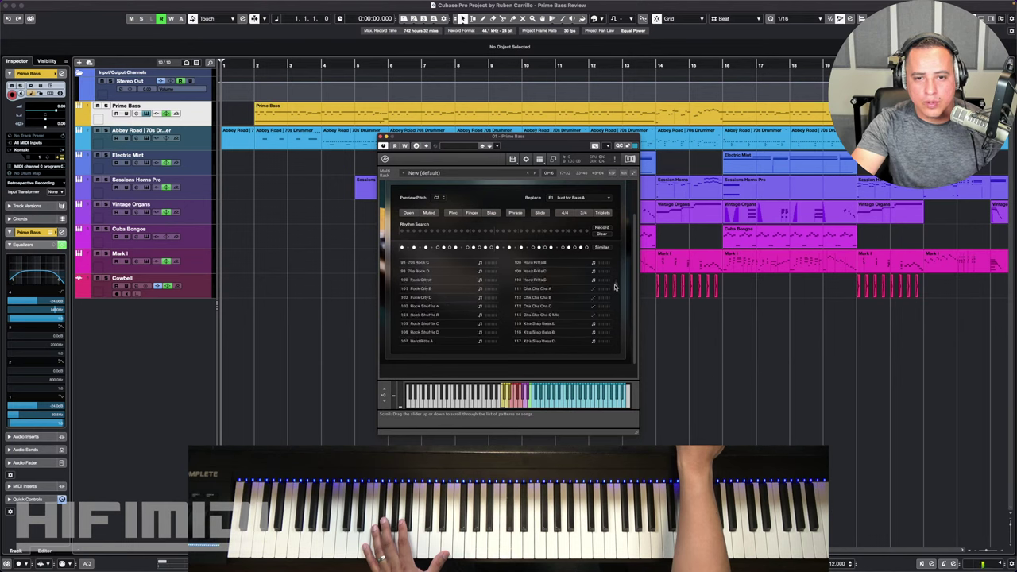
scroll(614, 291, "down", 10)
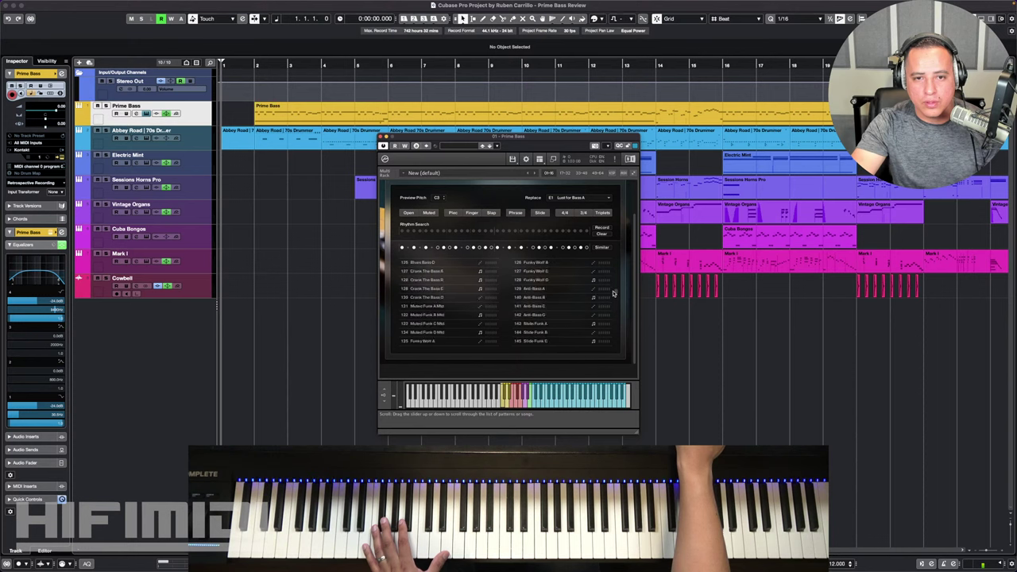
scroll(613, 301, "down", 9)
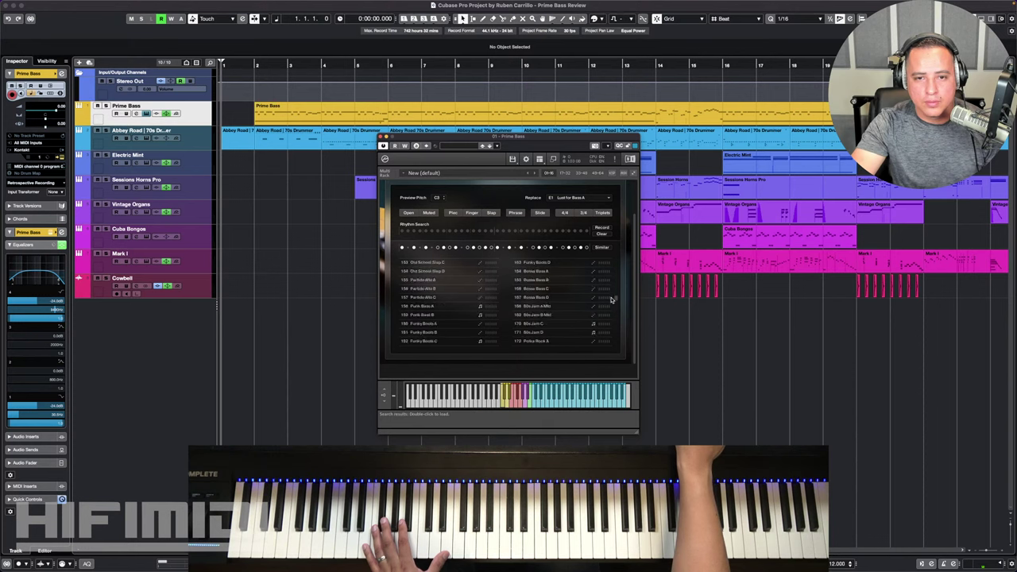
scroll(611, 306, "down", 5)
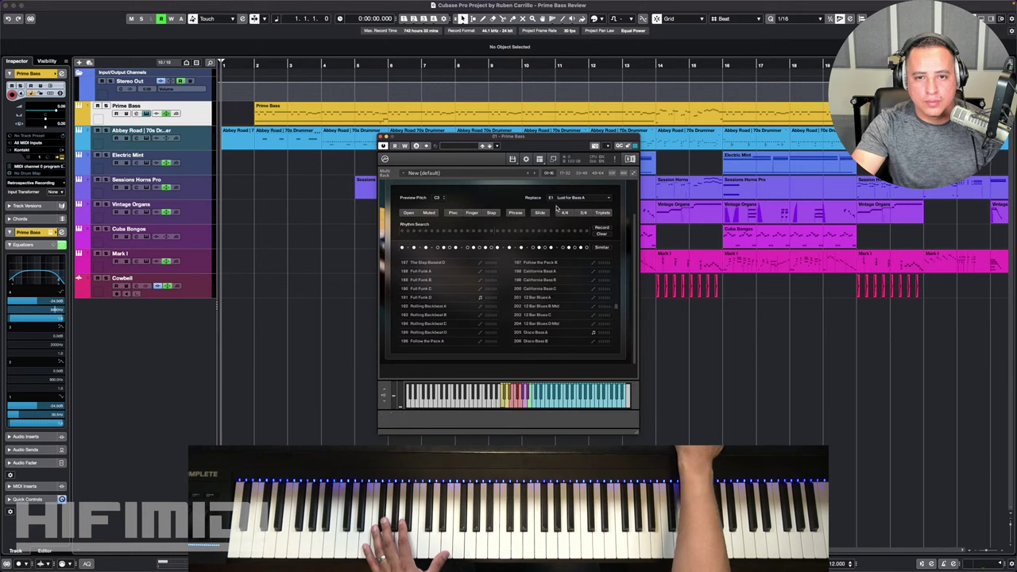
scroll(617, 270, "up", 20)
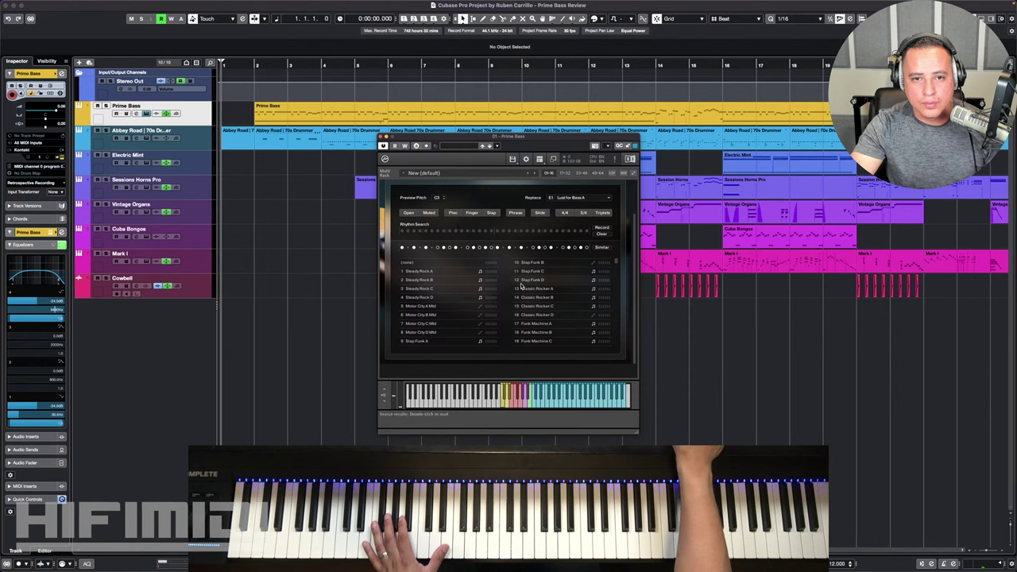
Search the pattern browser for a rhythm with hits on steps 1 and 3, and replace Lust for Bass A with Latin Tumbao B (+8)
left_click(402, 231)
left_click(414, 231)
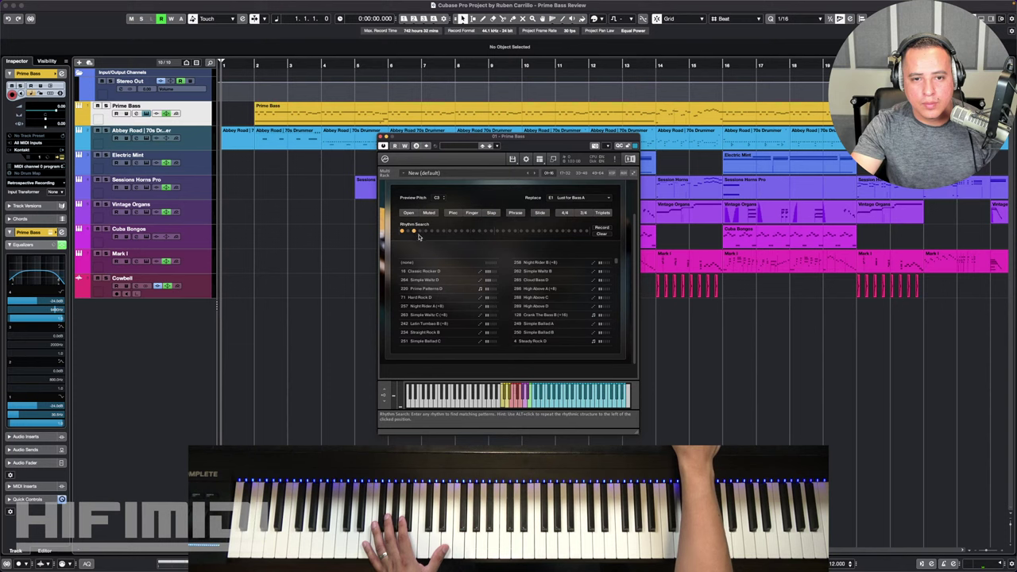
double_click(434, 324)
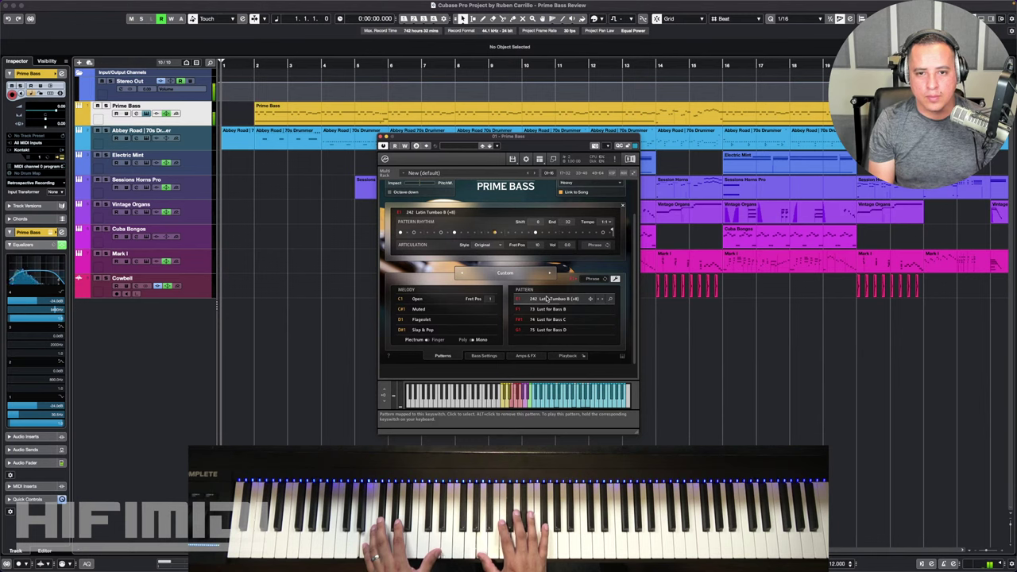
Set the tempo of the Latin Tumbao B (+8) pattern to x2 and close its inspector settings
left_click(614, 279)
left_click(614, 279)
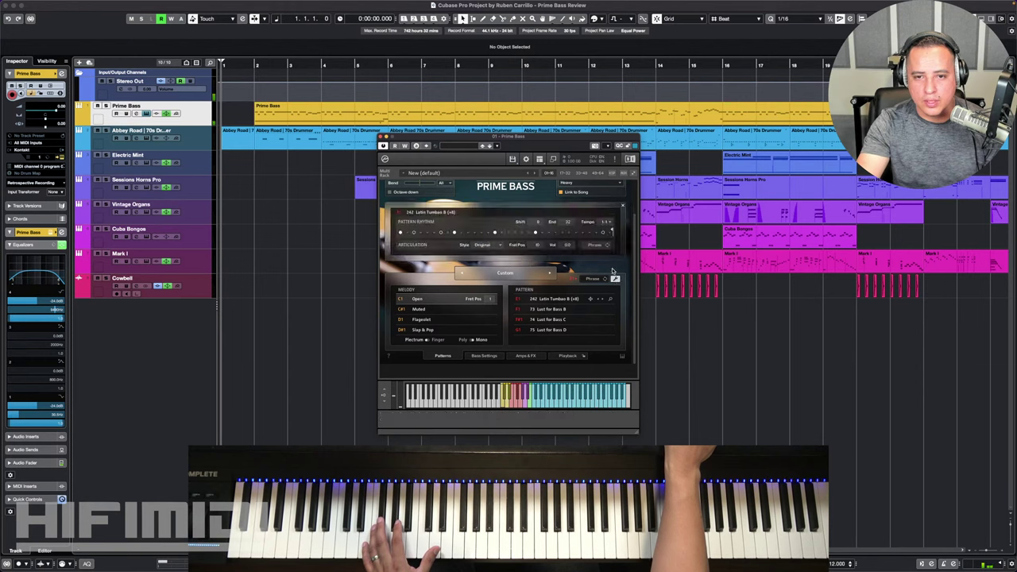
left_click(607, 222)
left_click(605, 244)
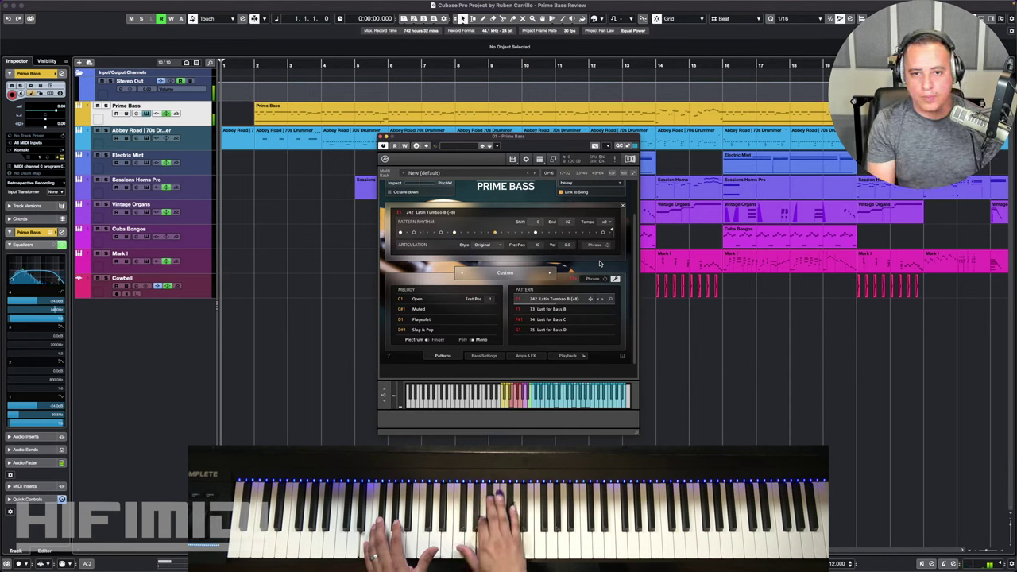
left_click(617, 278)
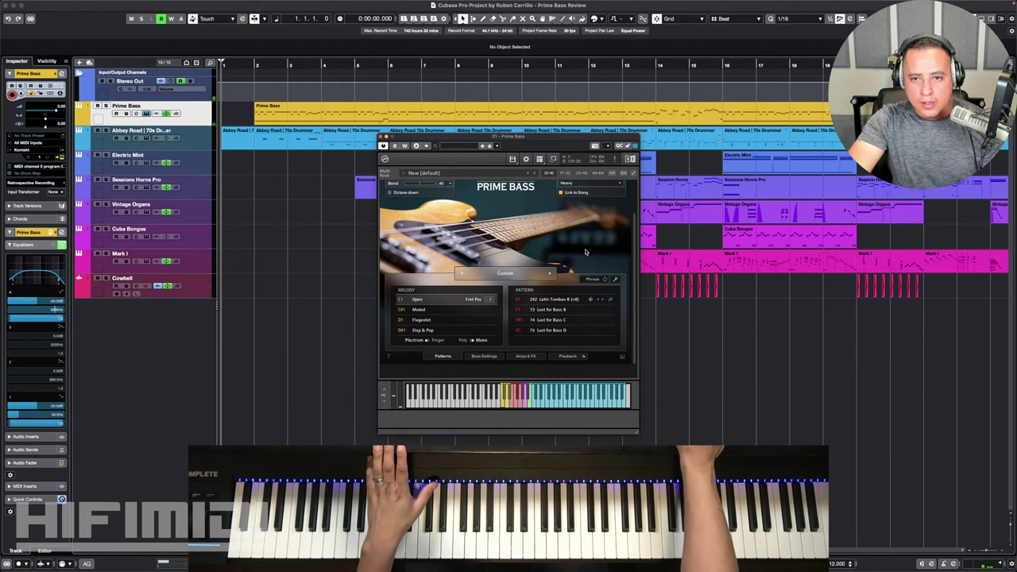
Audition the song presets Funky Offbeat and Big Thump, and load Mo-Bass
left_click(549, 274)
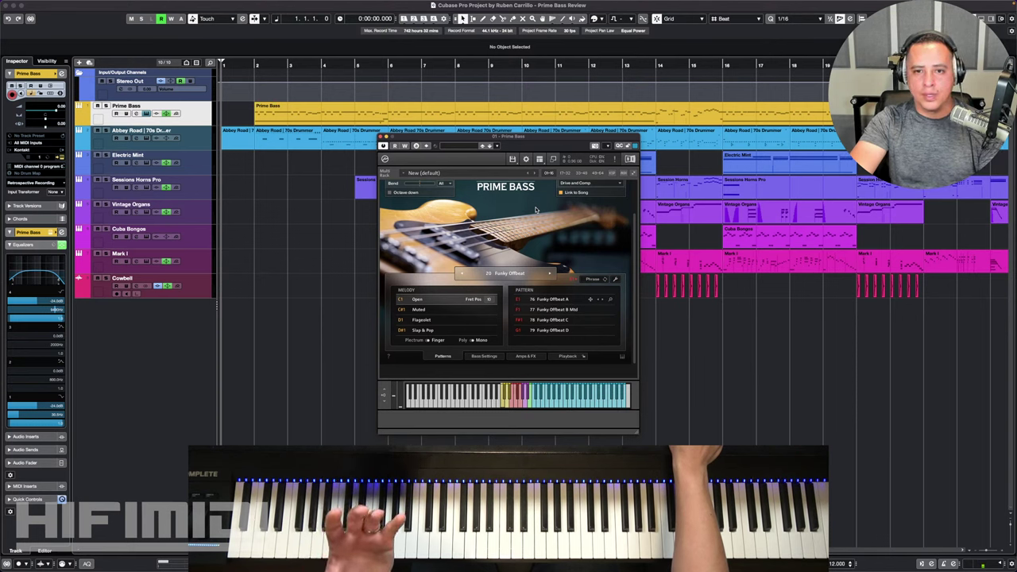
left_click(548, 275)
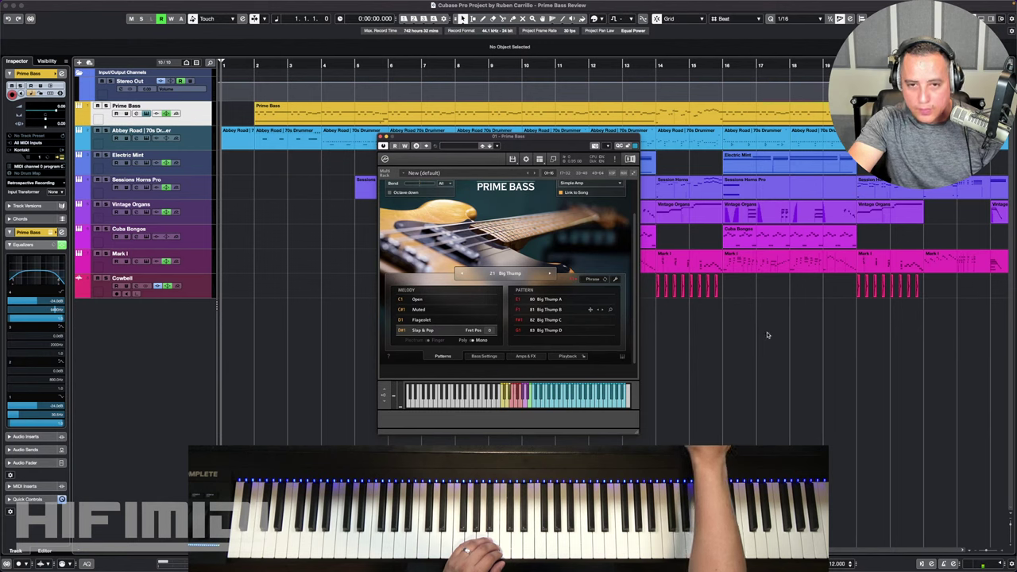
scroll(570, 246, "up", 2)
scroll(570, 247, "down", 1)
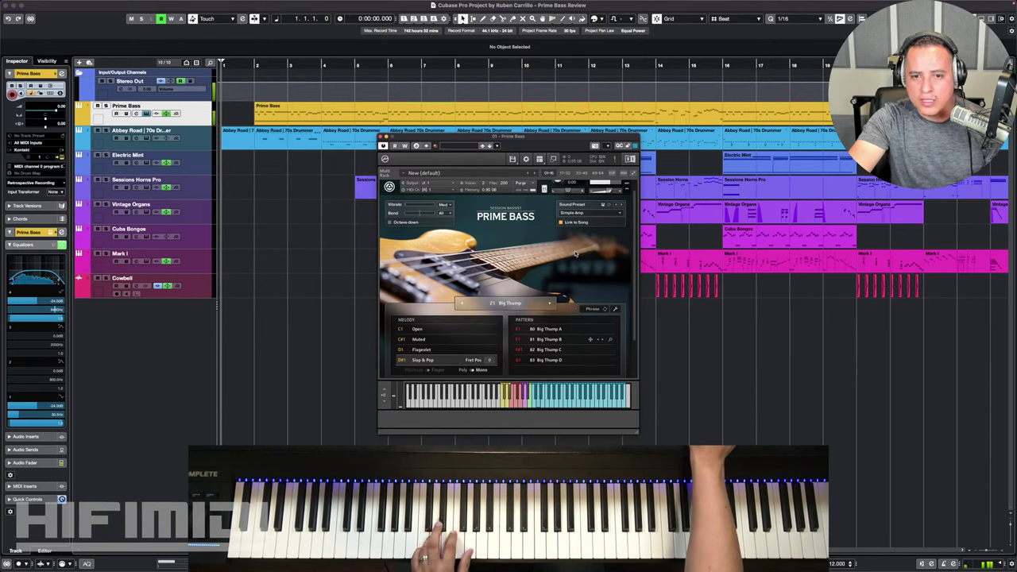
left_click(550, 303)
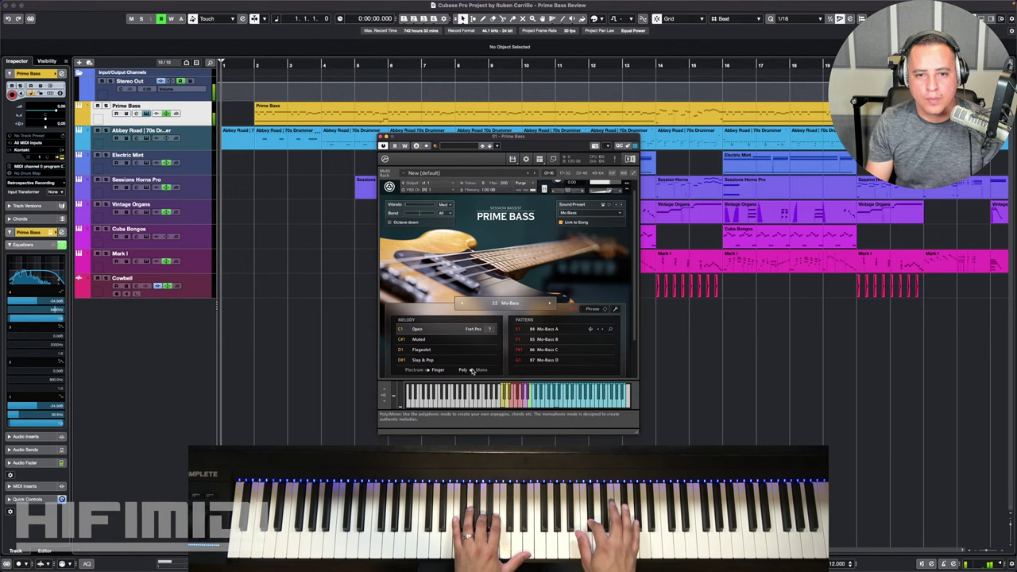
Lower the D.I. signal's drive and tone in the Mo-Bass bass settings and return to the patterns
scroll(480, 357, "down", 3)
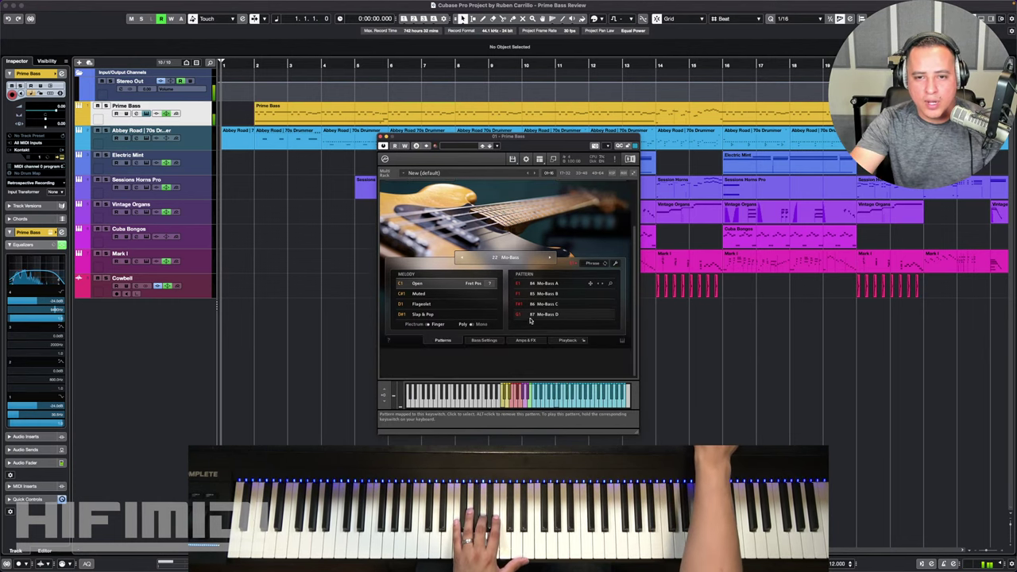
left_click(484, 340)
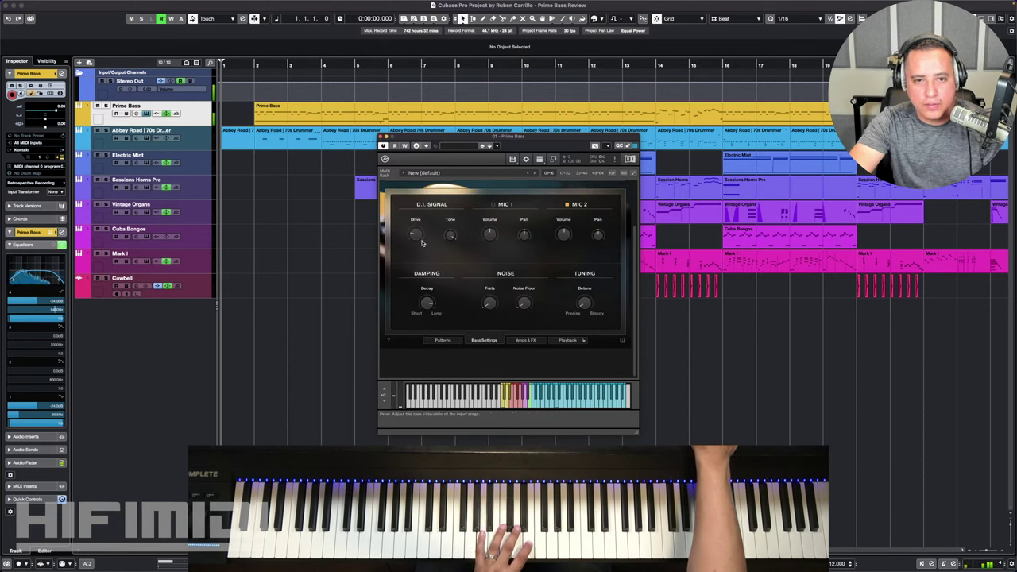
left_click_drag(451, 236, 453, 273)
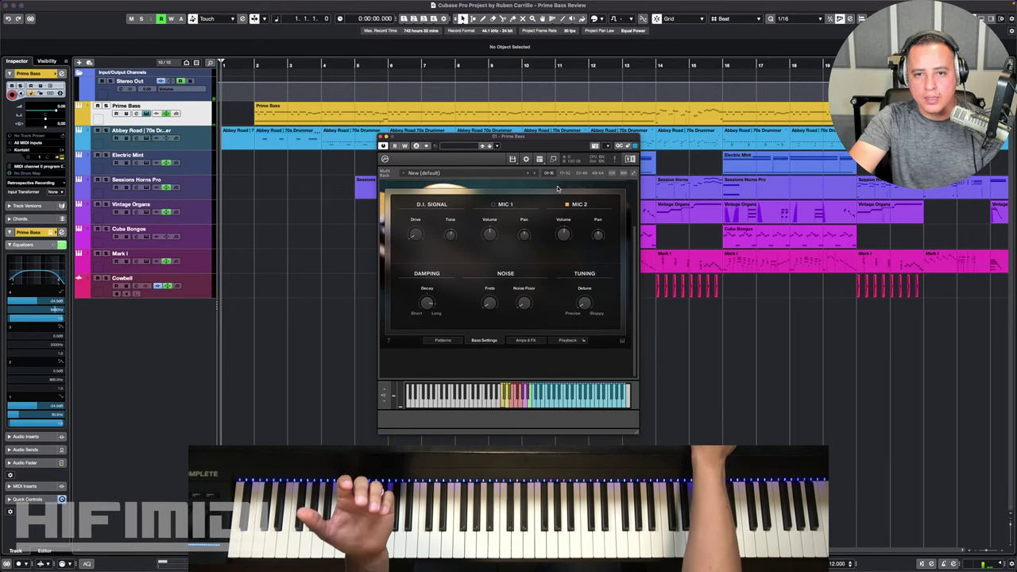
left_click(453, 343)
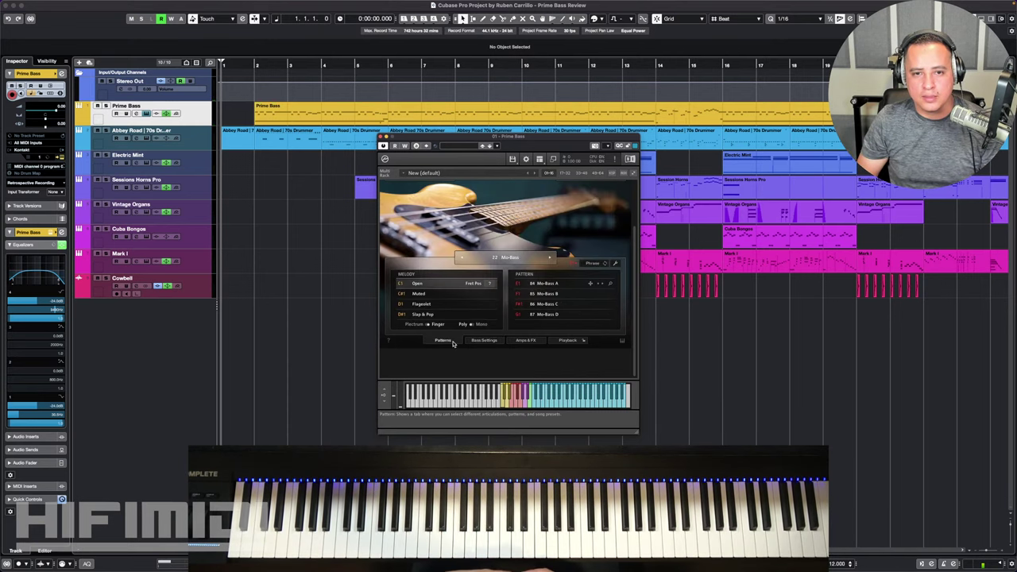
Play the project from just before bar 2 and again from about the middle of bar 12
left_click(249, 66)
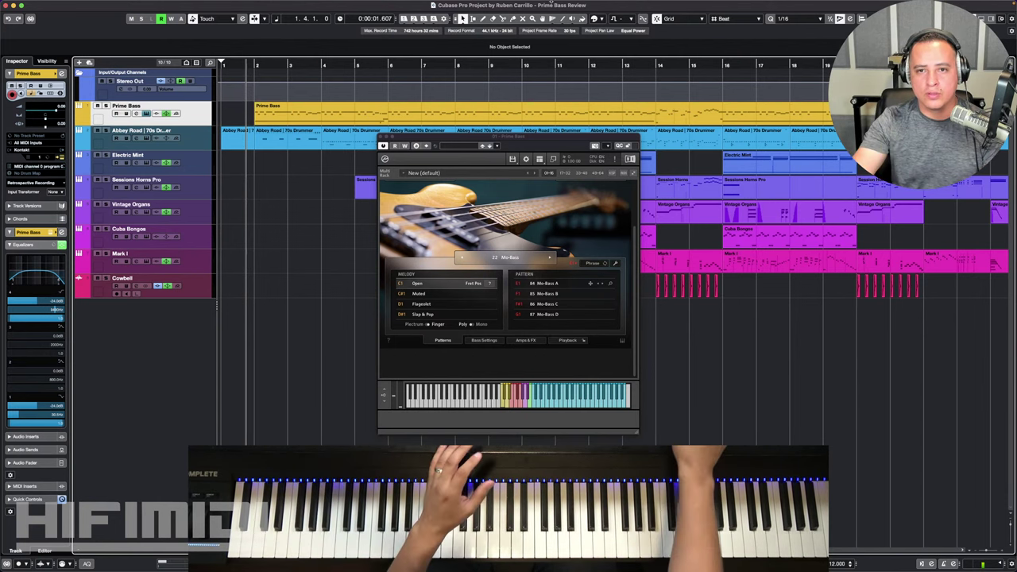
left_click(607, 66)
key("space")
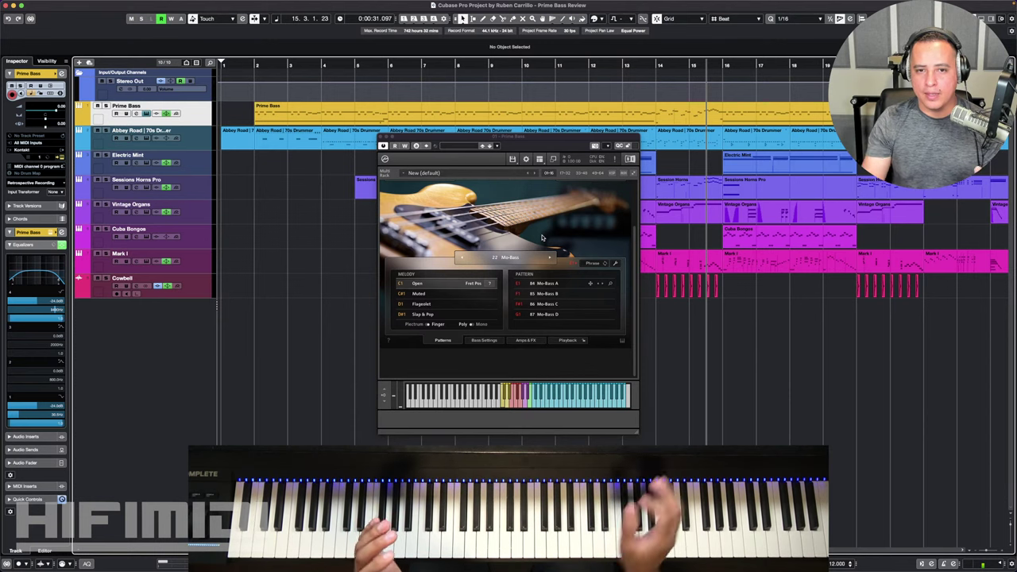
scroll(541, 234, "up", 3)
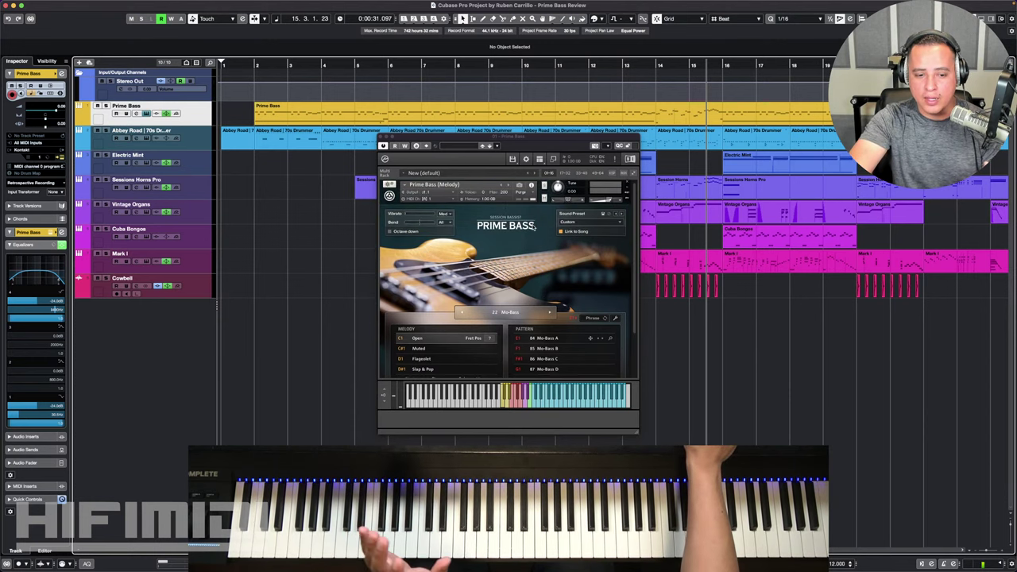
scroll(533, 228, "down", 1)
scroll(532, 228, "up", 1)
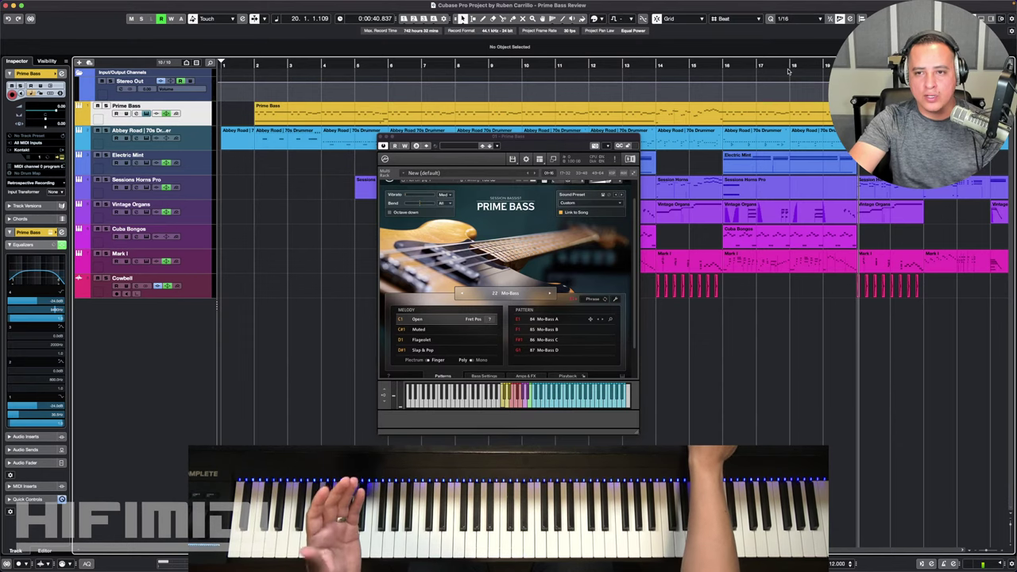
Load the song preset Rock Offbeat with its linked sound and patterns
scroll(717, 109, "right", 3)
scroll(717, 108, "right", 5)
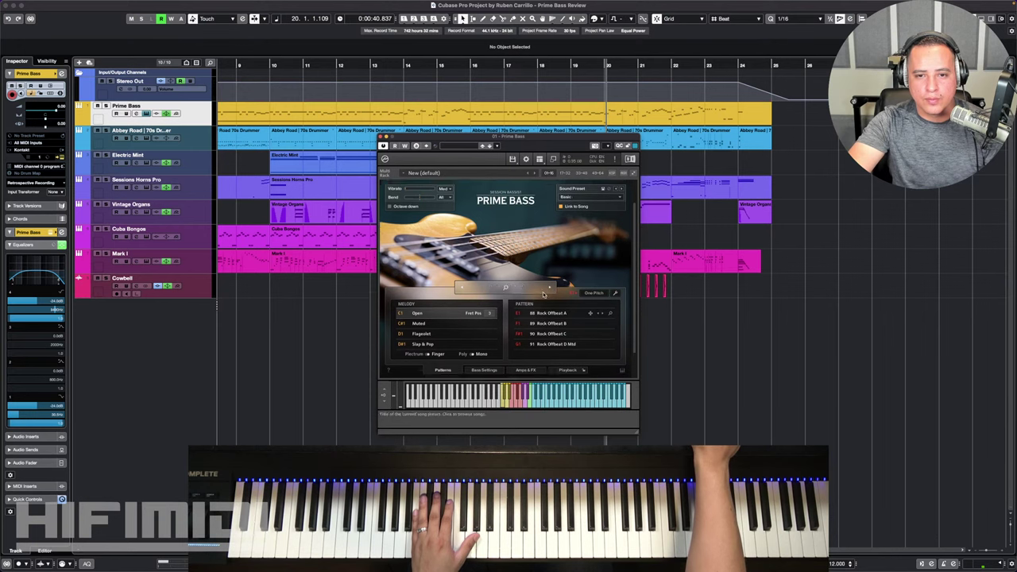
scroll(544, 295, "down", 2)
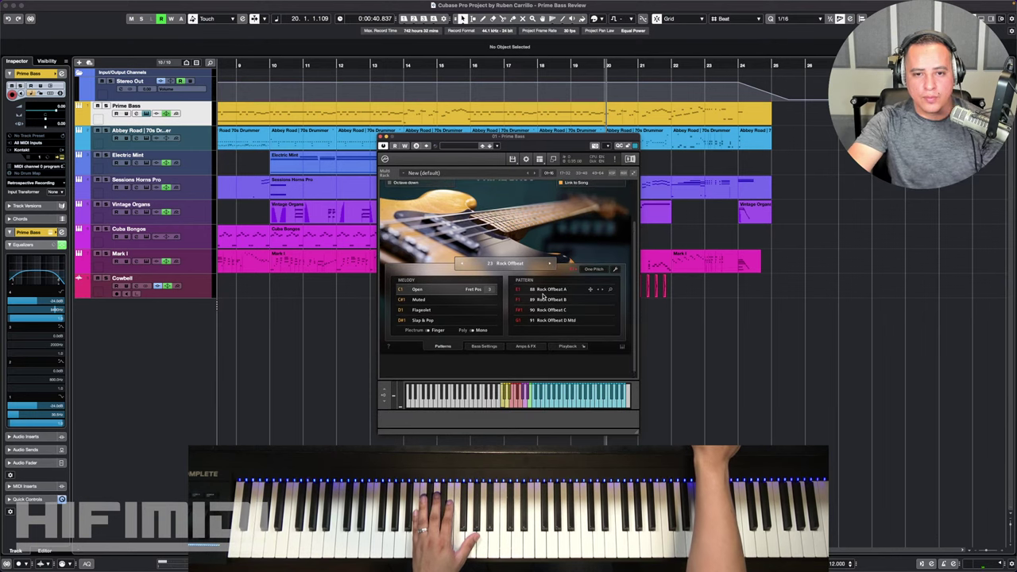
scroll(580, 232, "up", 3)
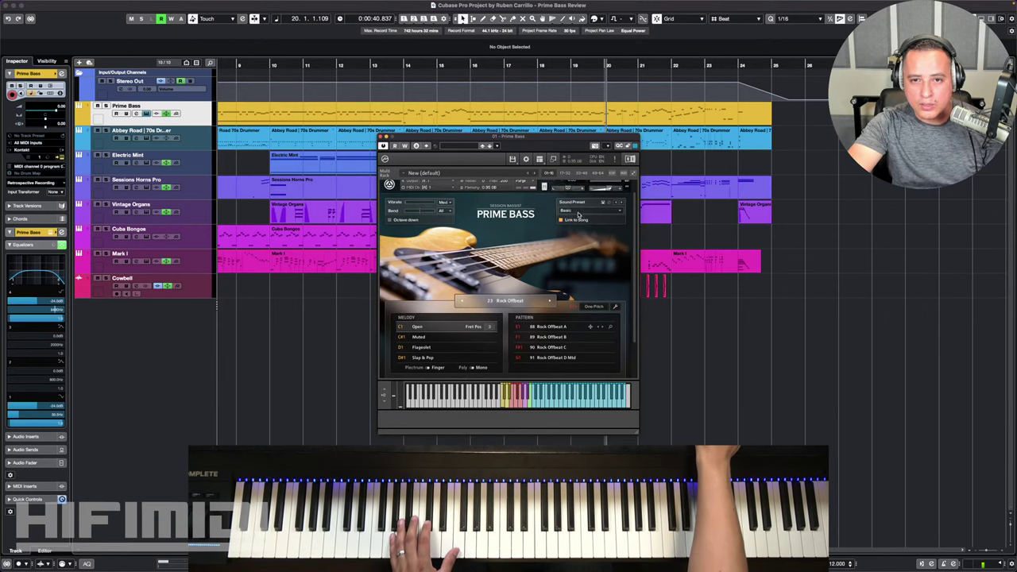
Audition the experimental sound presets Mars Flute (Flageolet) and Broken Amp
left_click(600, 213)
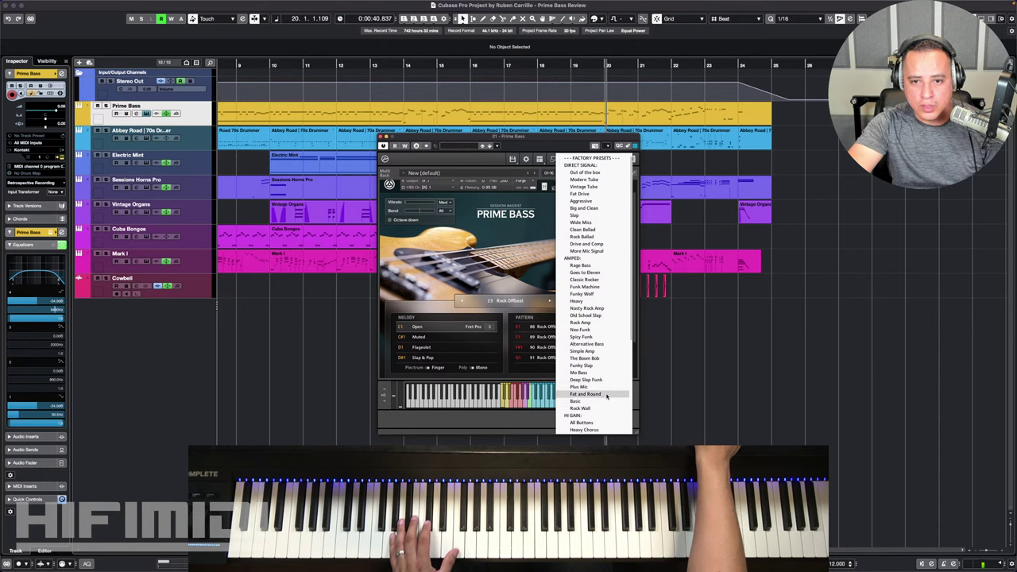
scroll(592, 390, "down", 5)
scroll(592, 354, "down", 3)
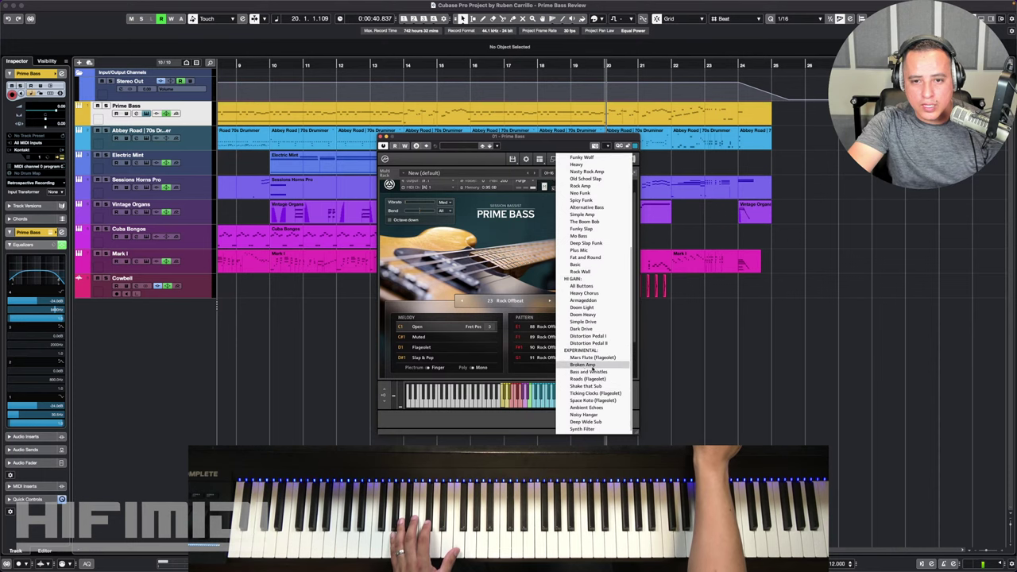
left_click(588, 357)
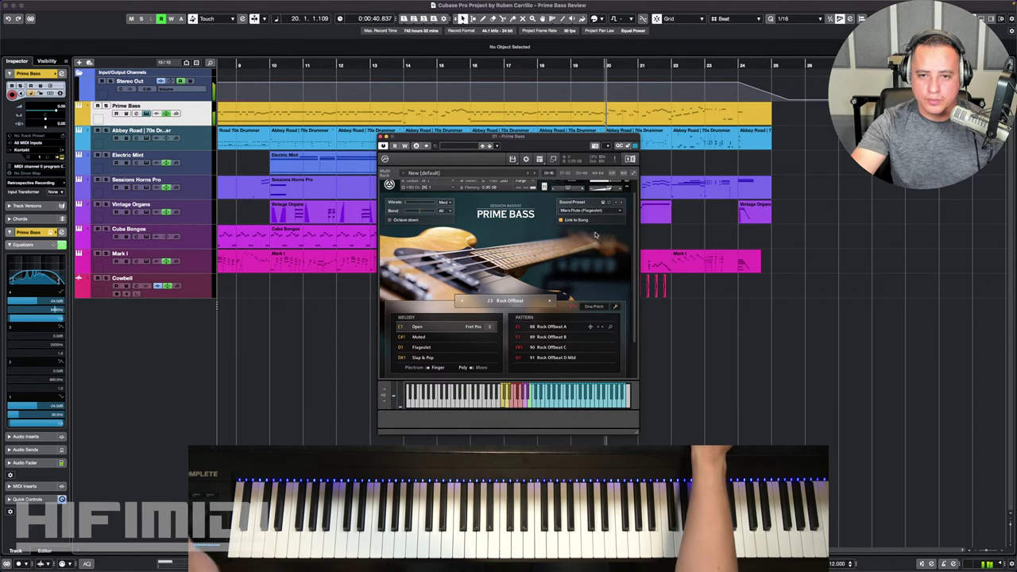
left_click(622, 204)
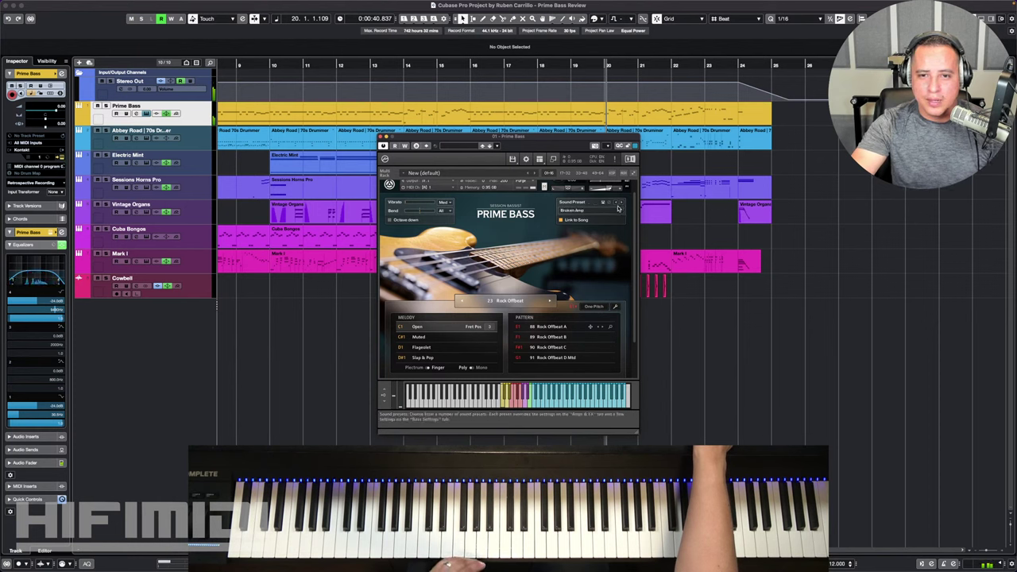
left_click(619, 209)
scroll(603, 381, "down", 5)
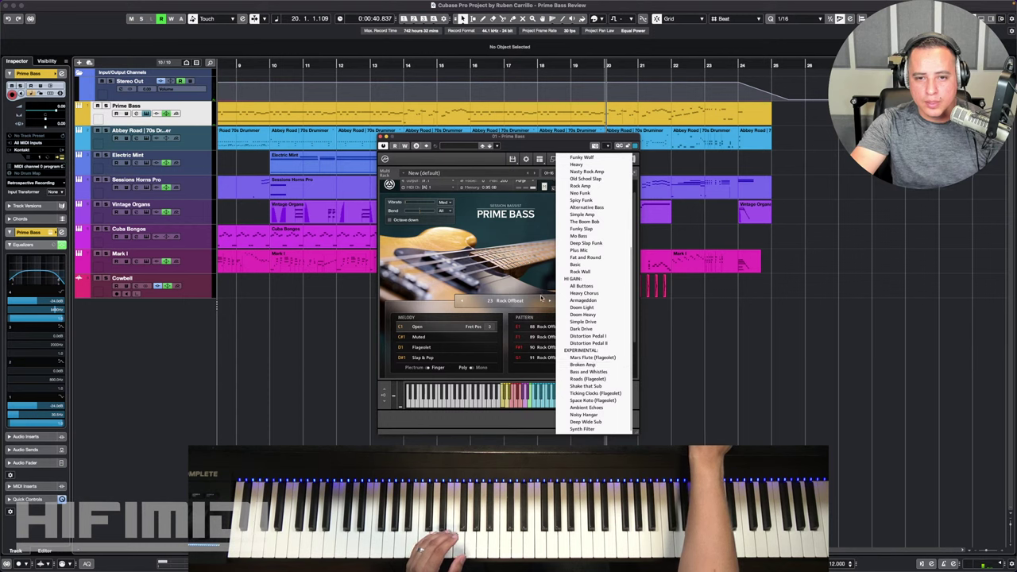
left_click(589, 364)
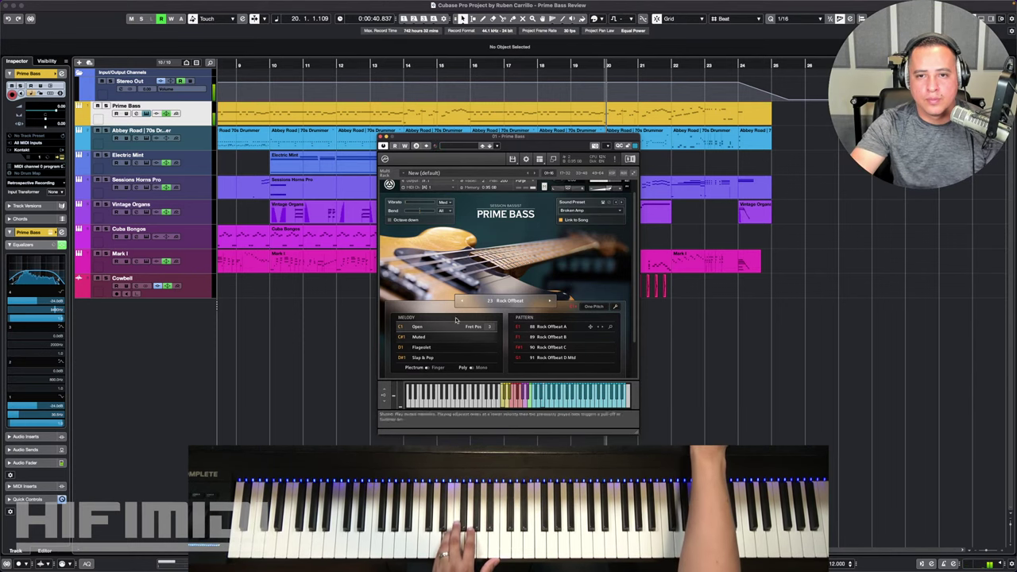
Audition the sound presets Bass and Whistles, Roads (Flageolet), Shake that Sub and Ticking Clocks (Flageolet) one after another
left_click(623, 202)
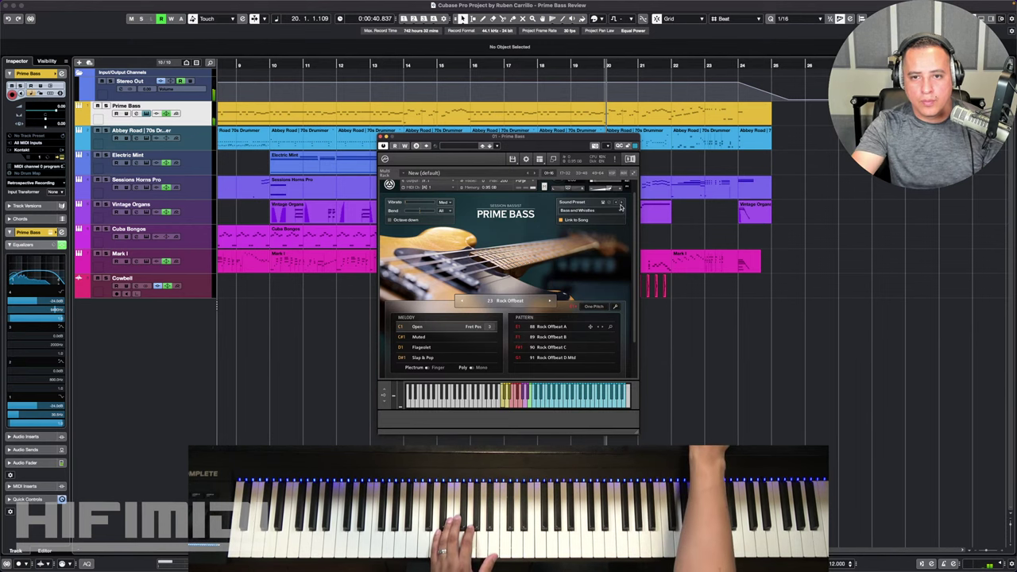
left_click(622, 203)
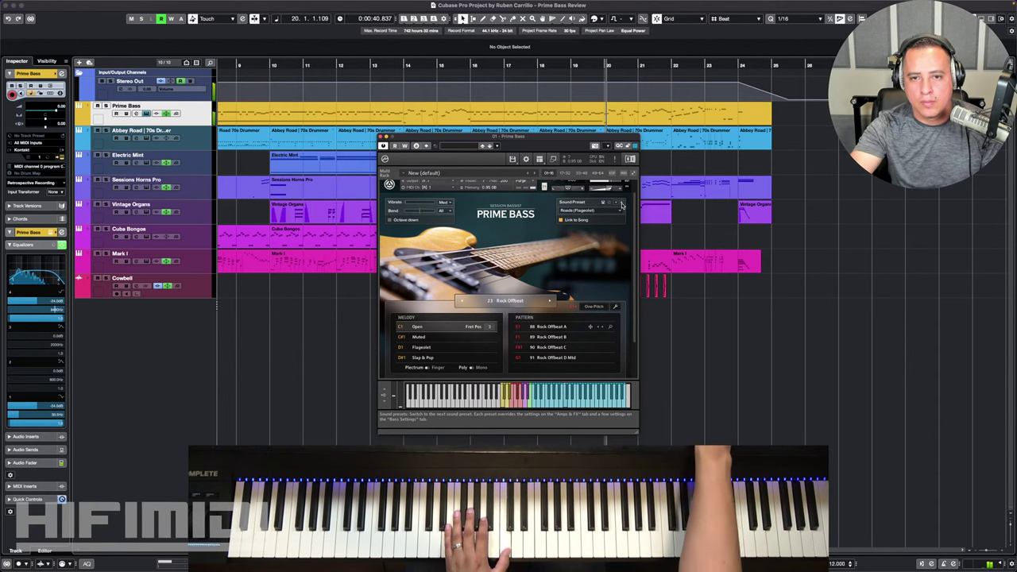
left_click(622, 204)
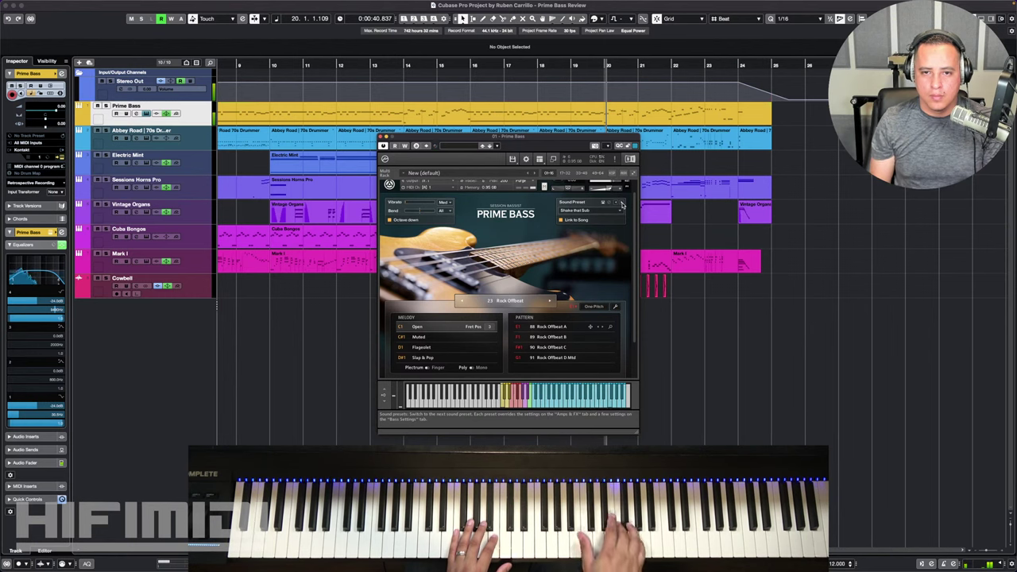
left_click(622, 205)
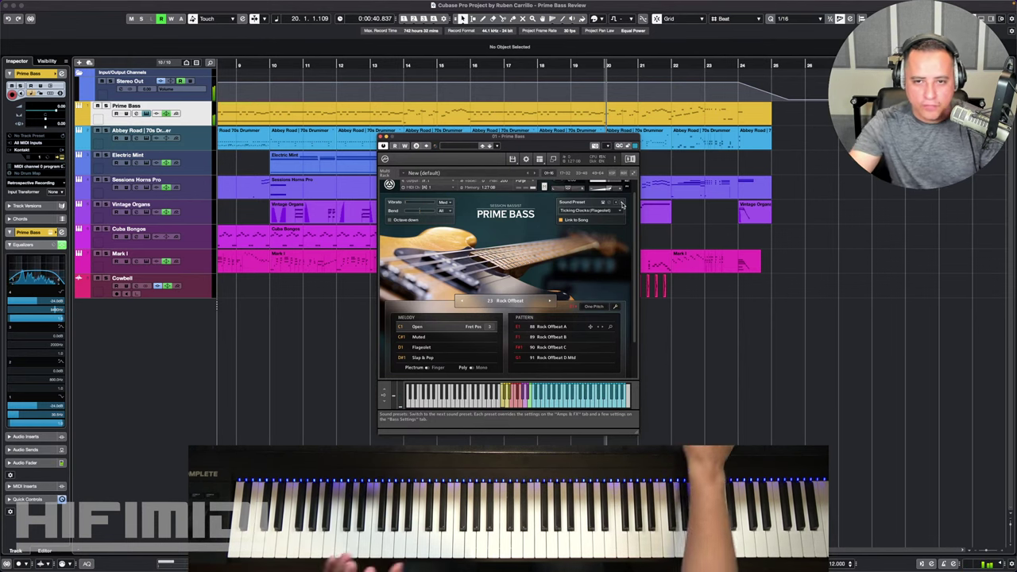
Audition the sound presets Space Koto (Flageolet), Ambient Echoes, Noisy Hanger, Deep Wide Sub and Synth Filter
left_click(622, 206)
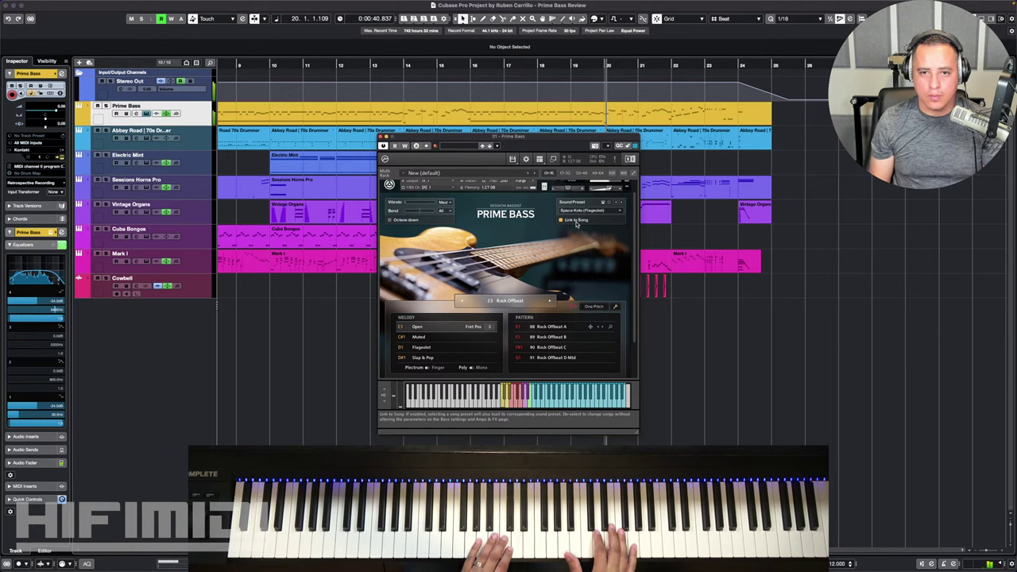
left_click(621, 210)
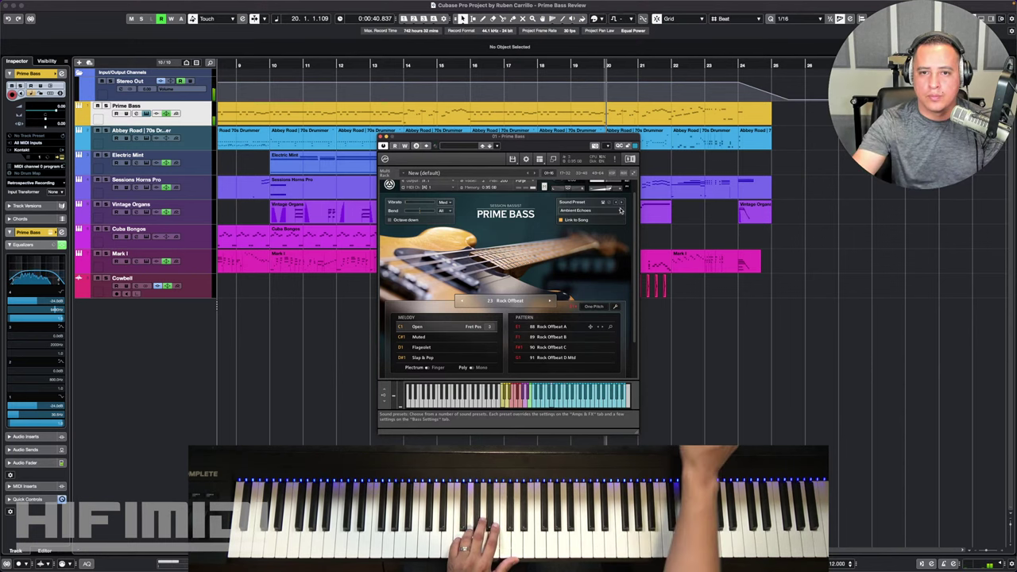
left_click(624, 204)
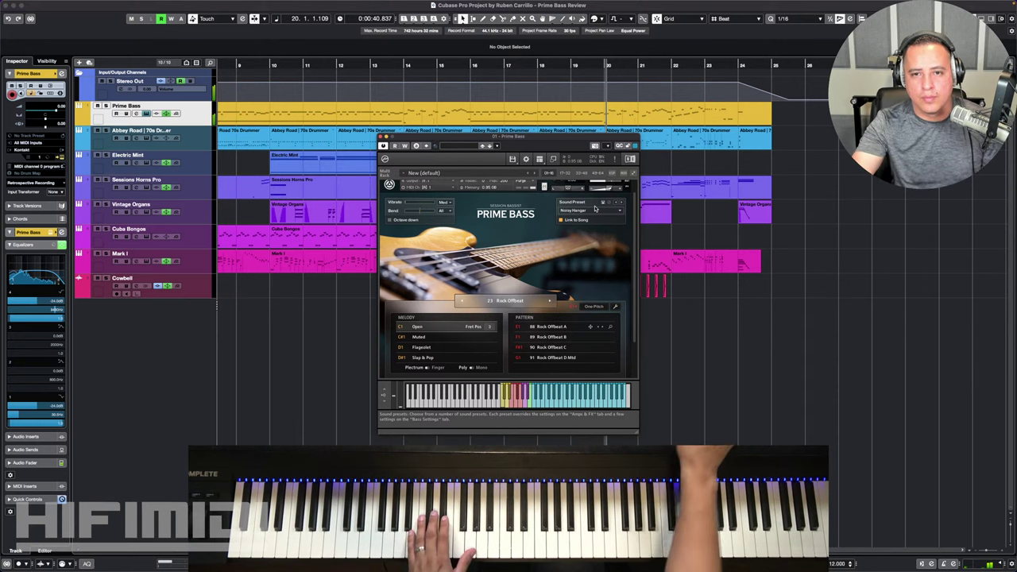
left_click(621, 203)
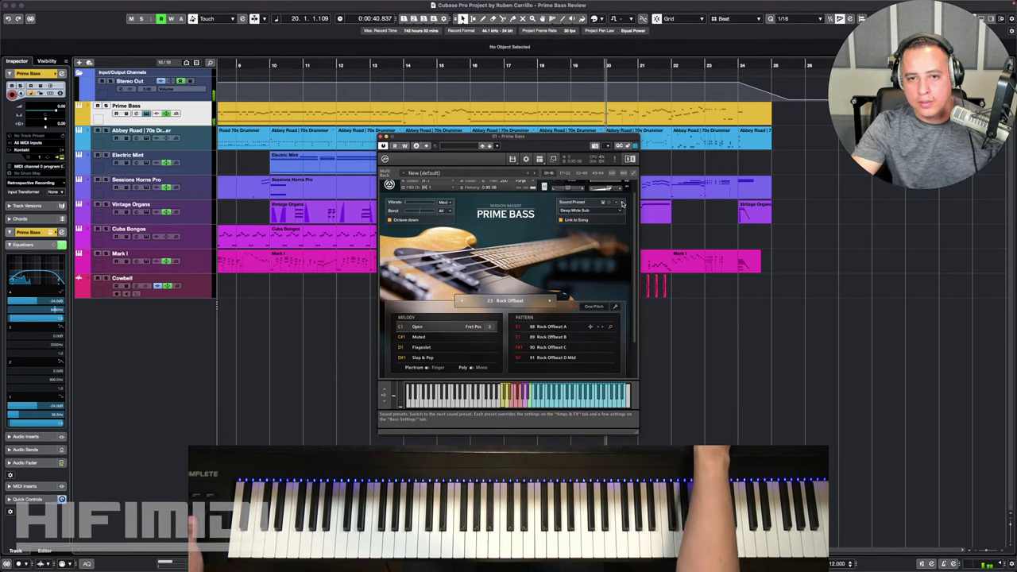
left_click(622, 204)
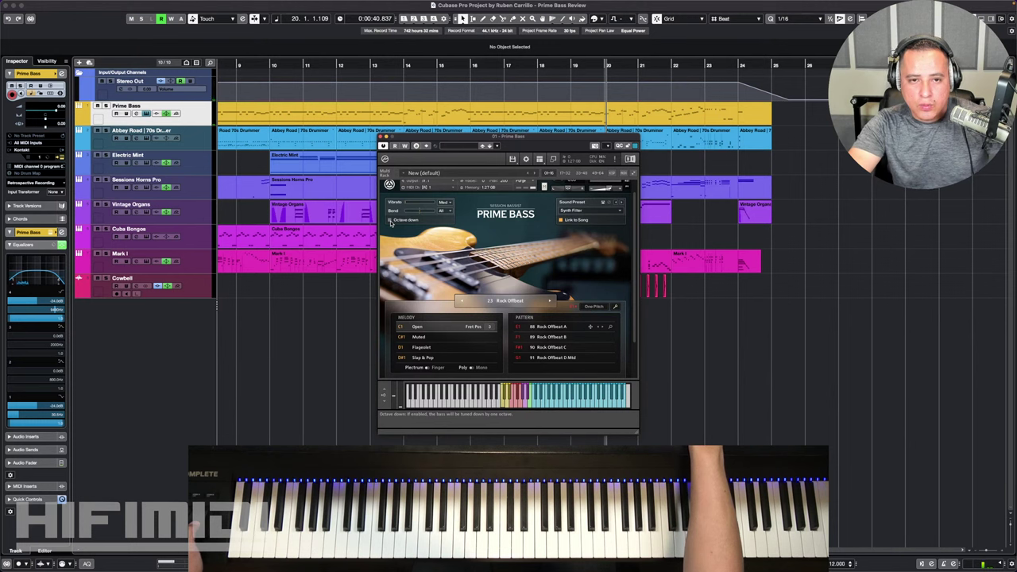
Audition the high-gain sound presets All Buttons, Heavy Chorus, Doom Light, Doom Heavy and Simple Drive
left_click(622, 204)
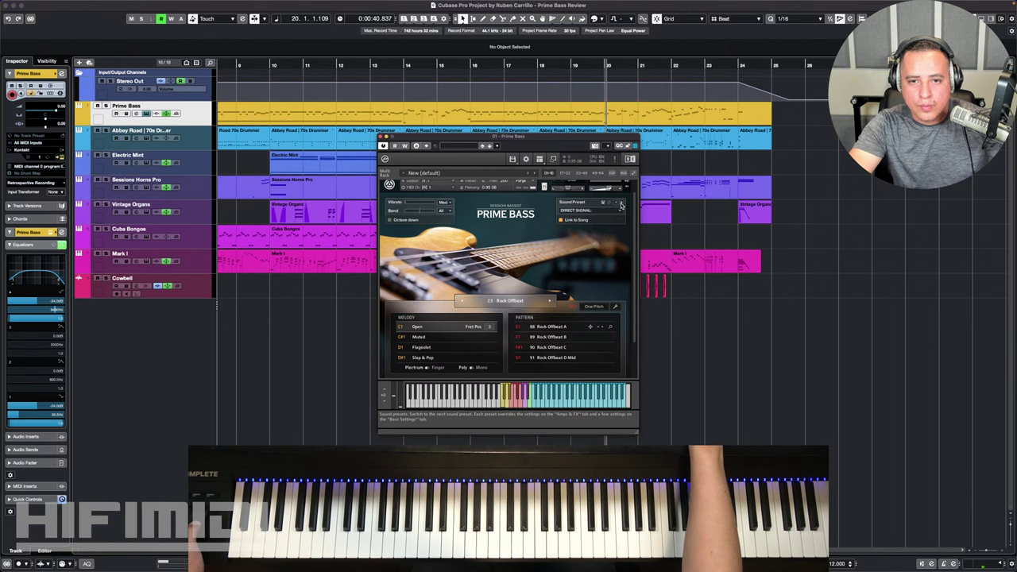
left_click(622, 205)
scroll(599, 326, "down", 2)
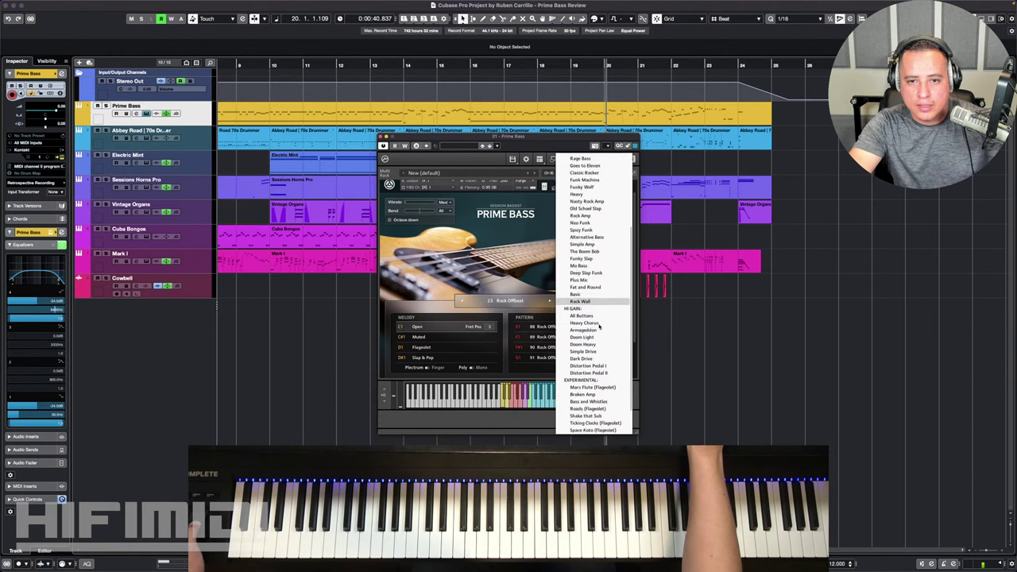
scroll(599, 325, "down", 1)
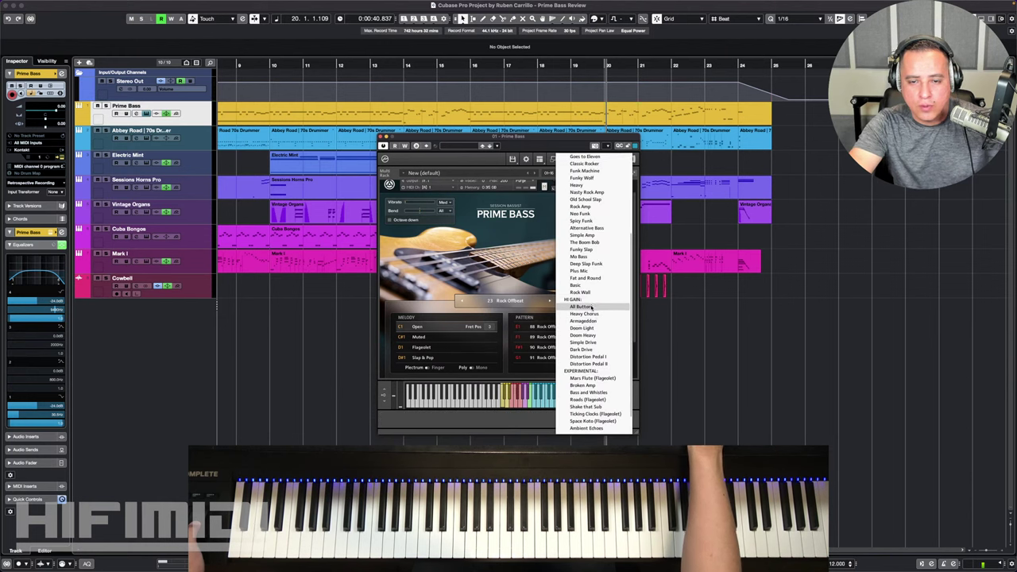
left_click(591, 306)
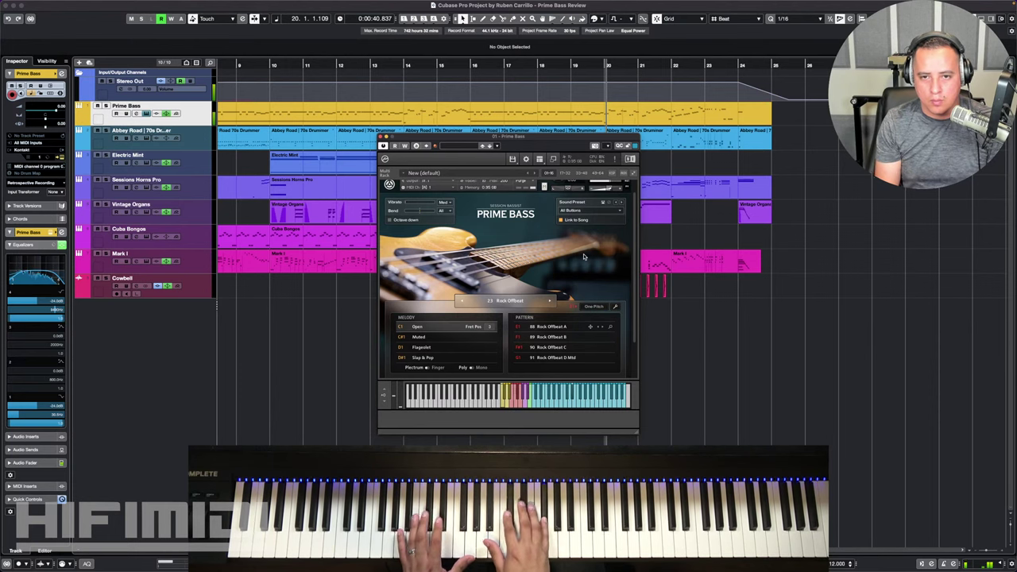
left_click(623, 203)
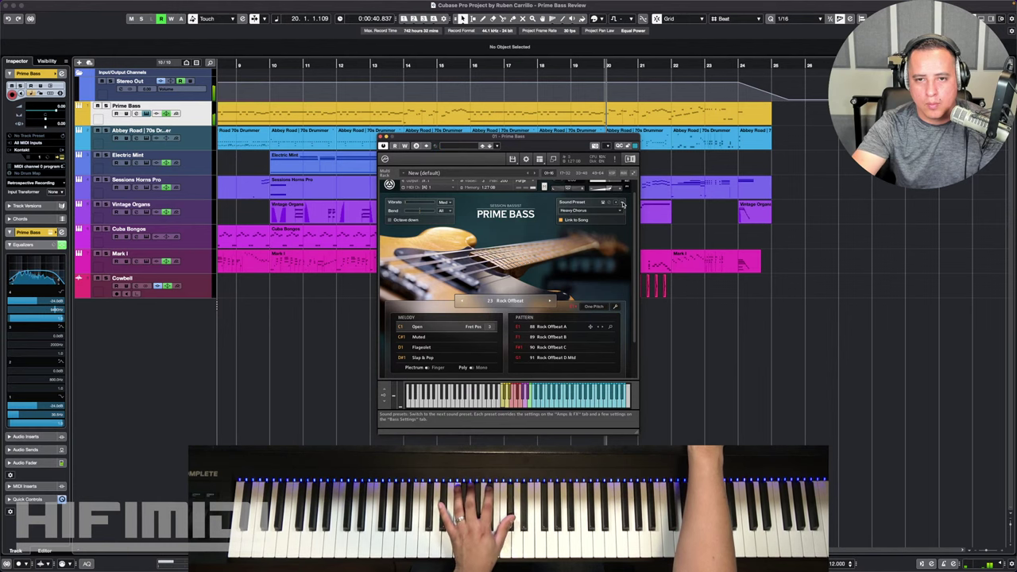
left_click(622, 205)
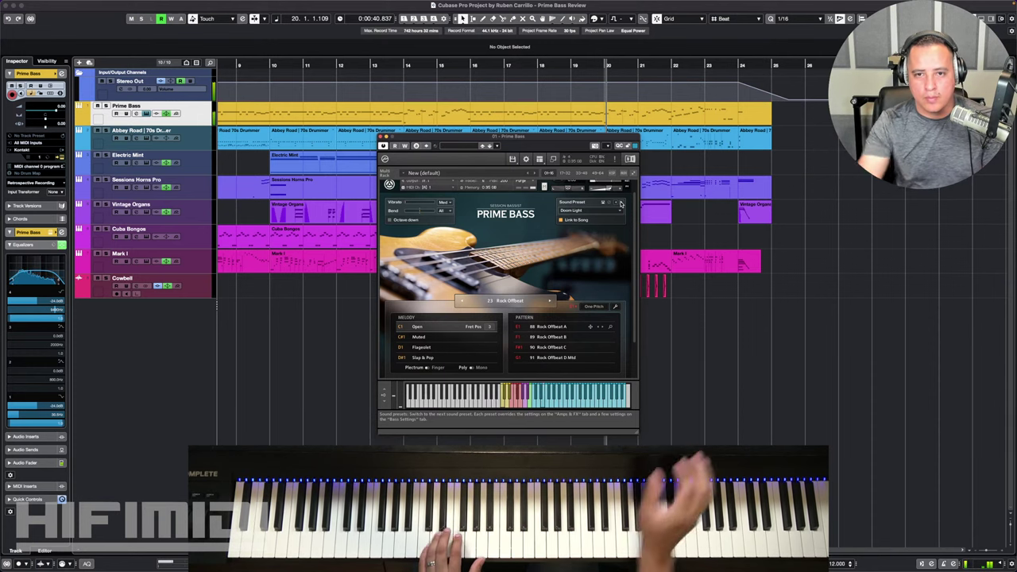
left_click(621, 204)
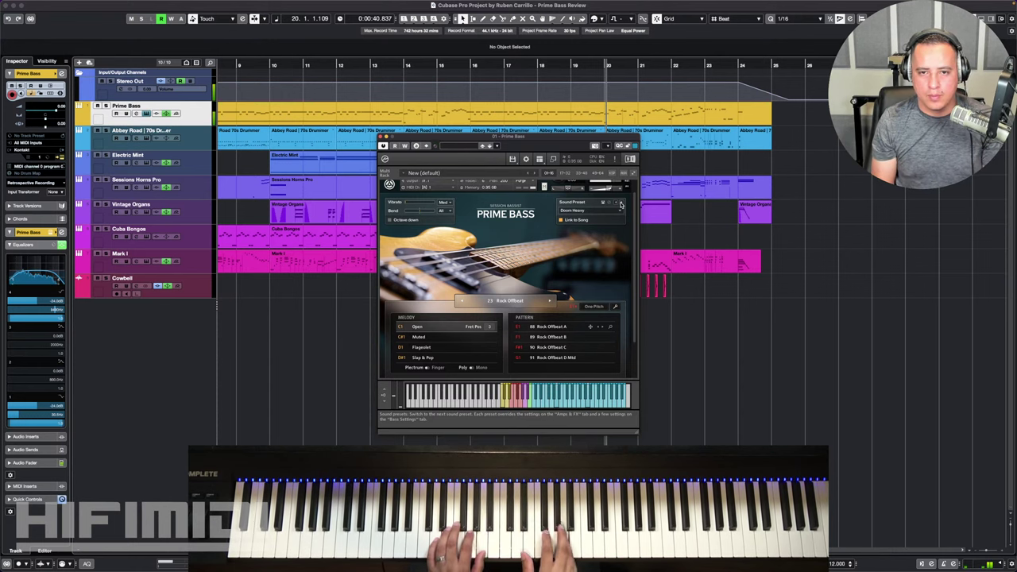
left_click(622, 203)
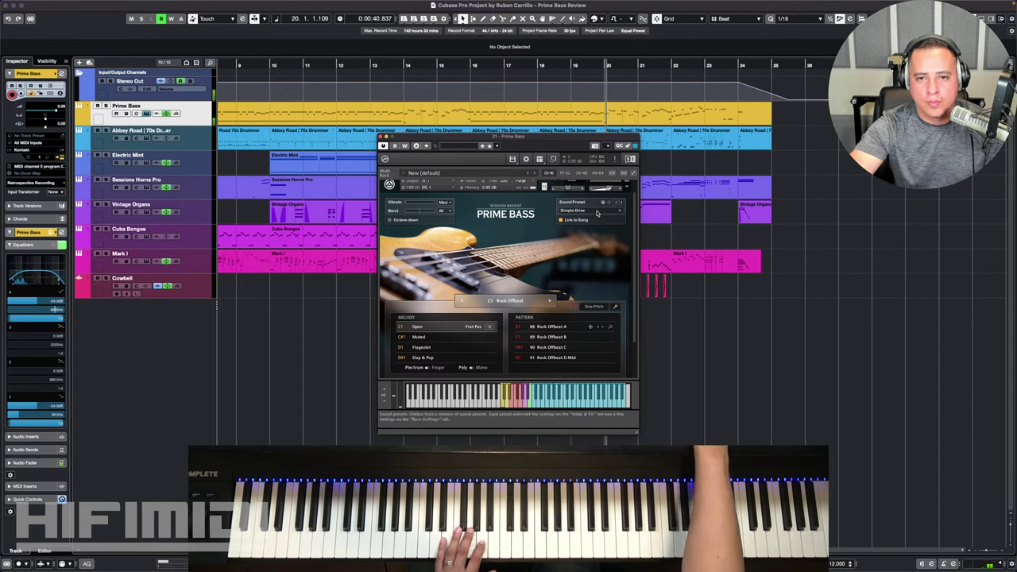
Load the song preset Old School Funk with its linked sound and patterns
left_click(614, 211)
left_click(612, 210)
scroll(549, 315, "down", 2)
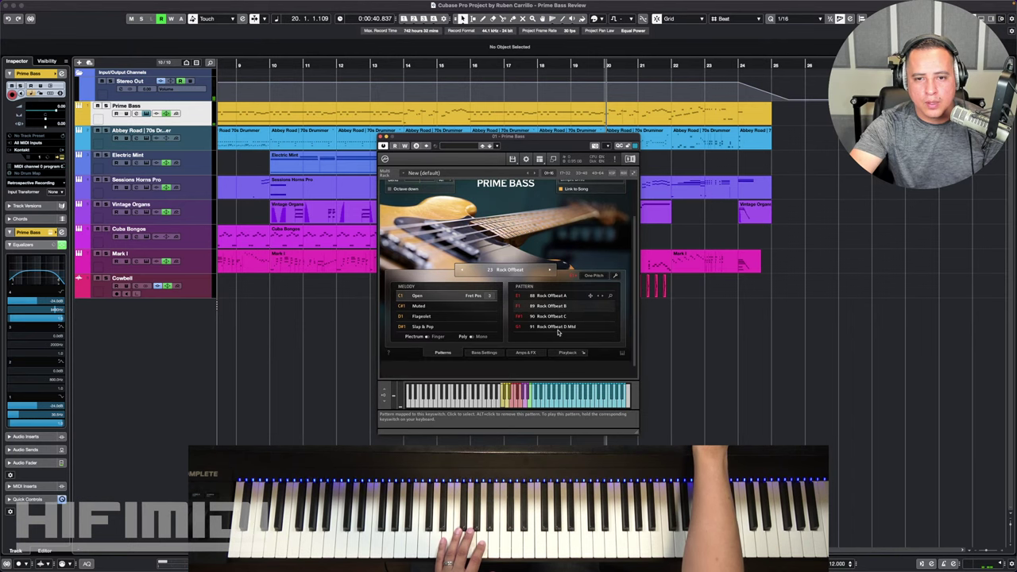
left_click(550, 270)
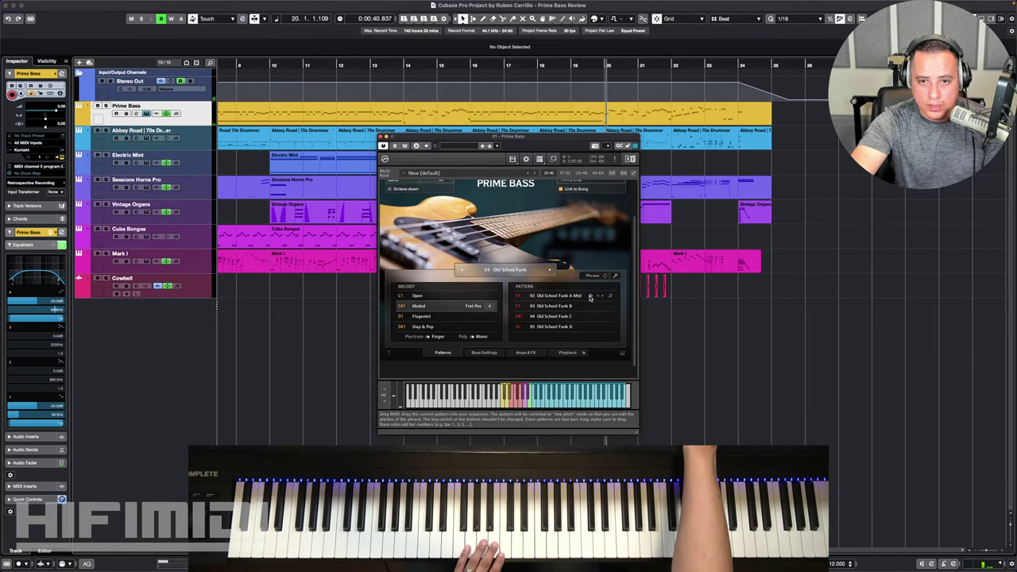
Place the Old School Funk A Mid pattern on the Prime Bass track at bar 27, and delete the placed events
mouse_move(591, 297)
left_mouse_down()
mouse_move(820, 153)
mouse_move(827, 134)
left_mouse_up()
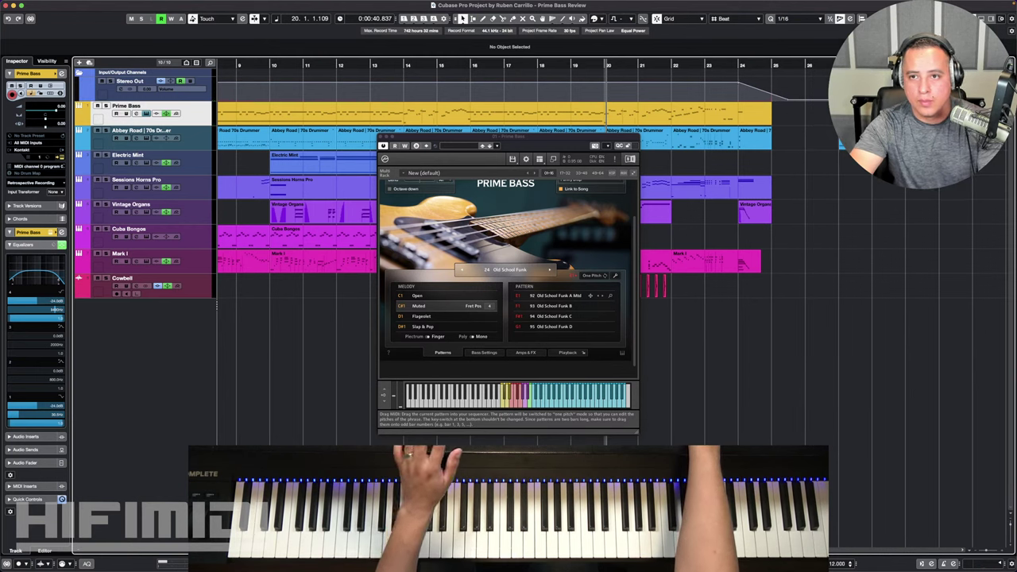
left_click(836, 64)
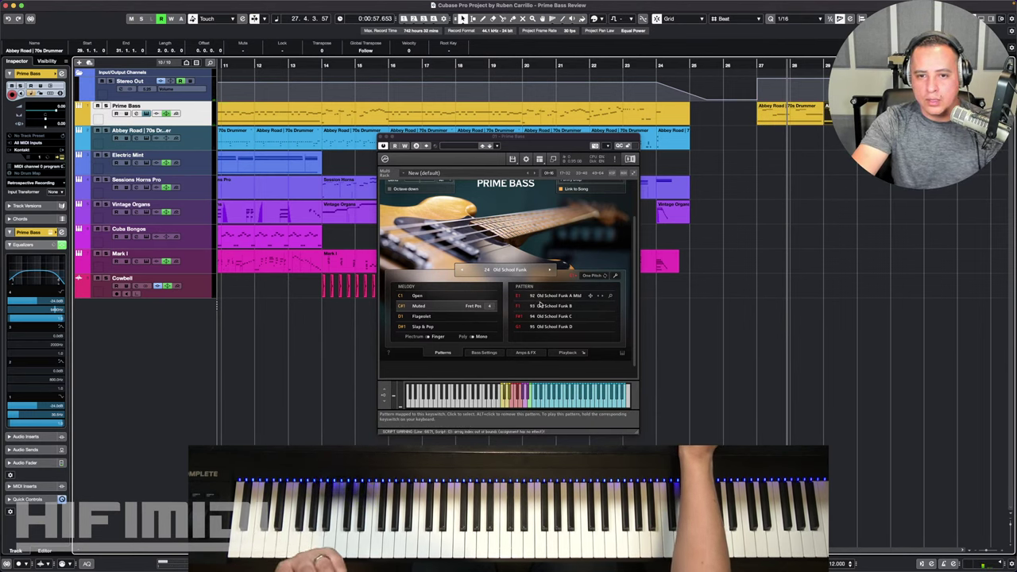
left_click(782, 117)
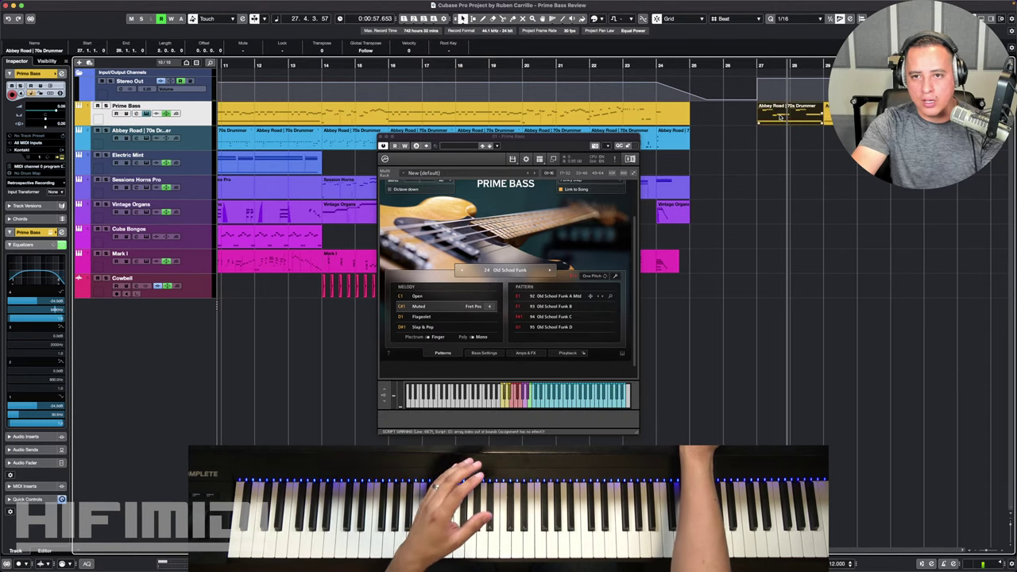
key("Delete")
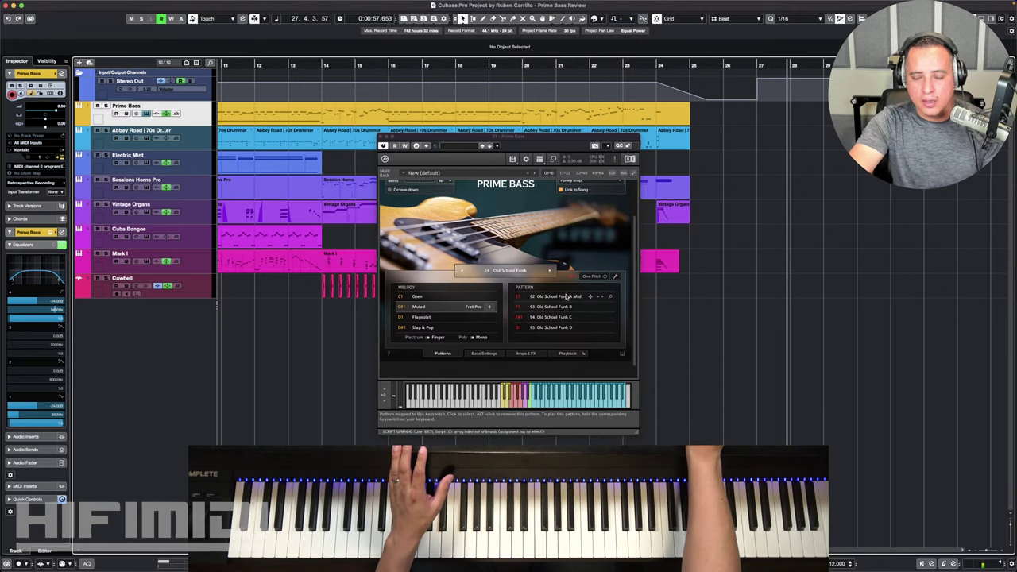
View the pattern browser for Old School Funk A Mid and return to the patterns page
left_click(611, 298)
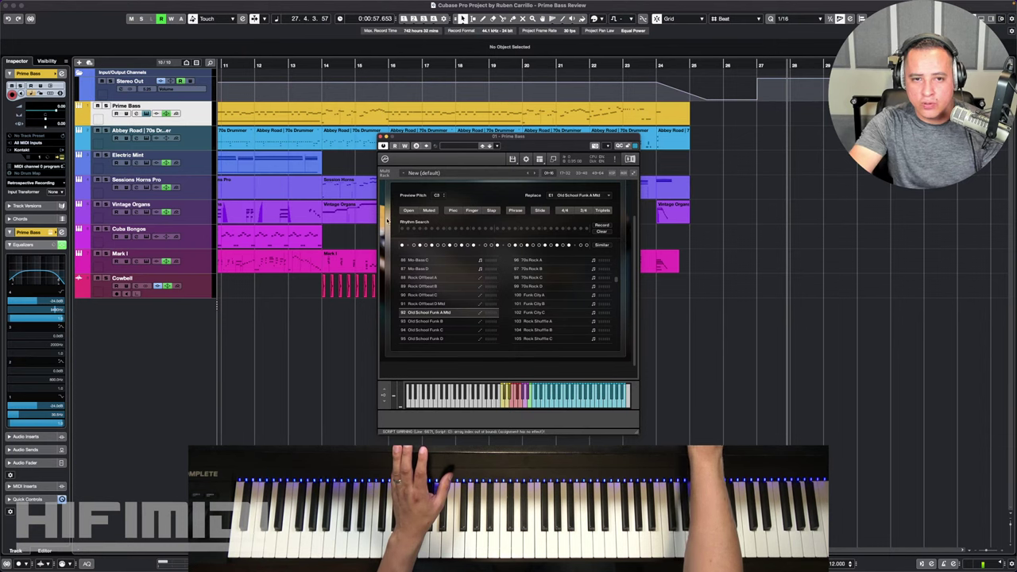
scroll(532, 215, "up", 2)
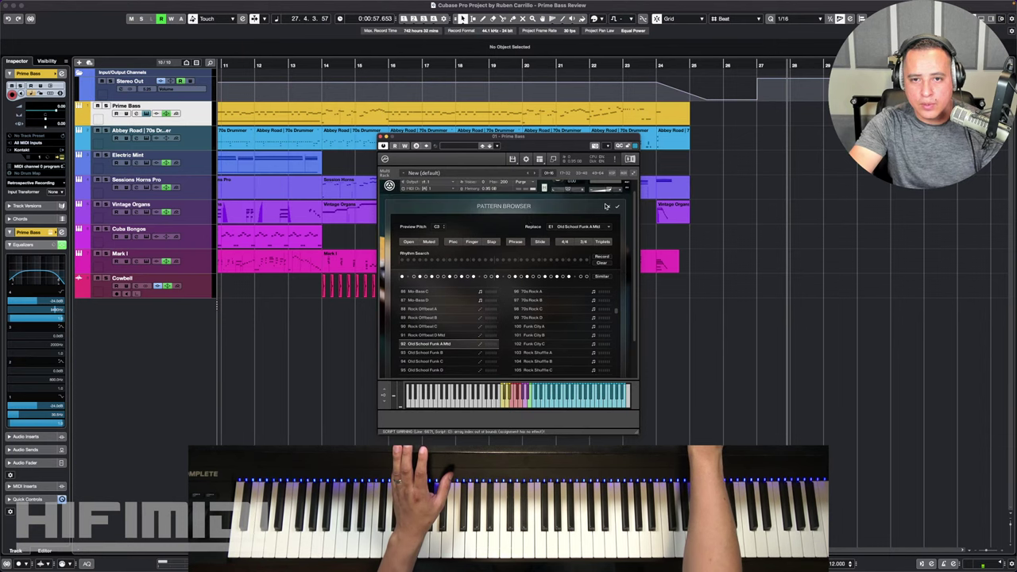
left_click(617, 206)
scroll(576, 296, "down", 3)
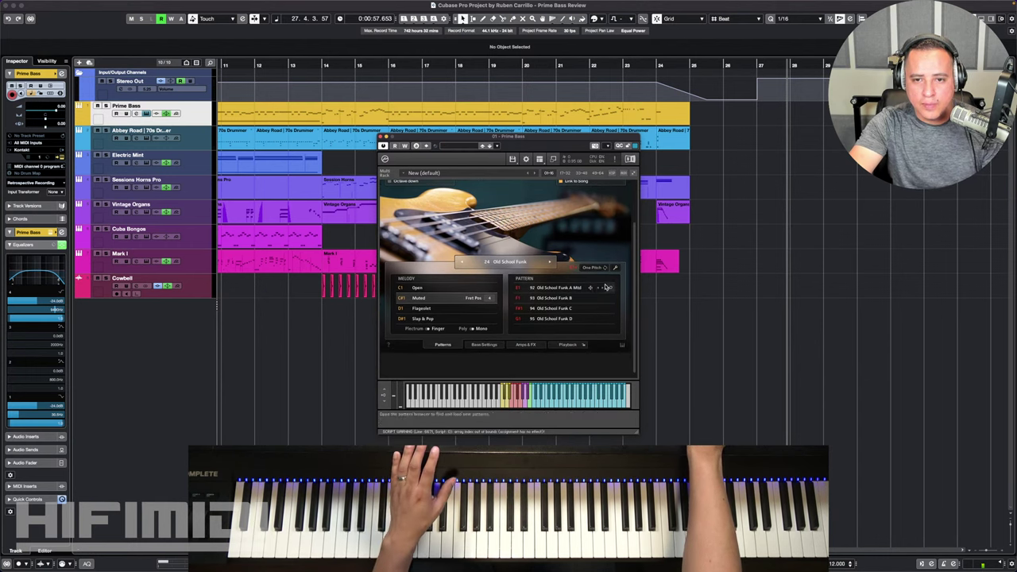
Open the rhythm settings of the Old School Funk A Mid pattern, set its end to 27 and keep the tempo at 1:1
left_click(614, 270)
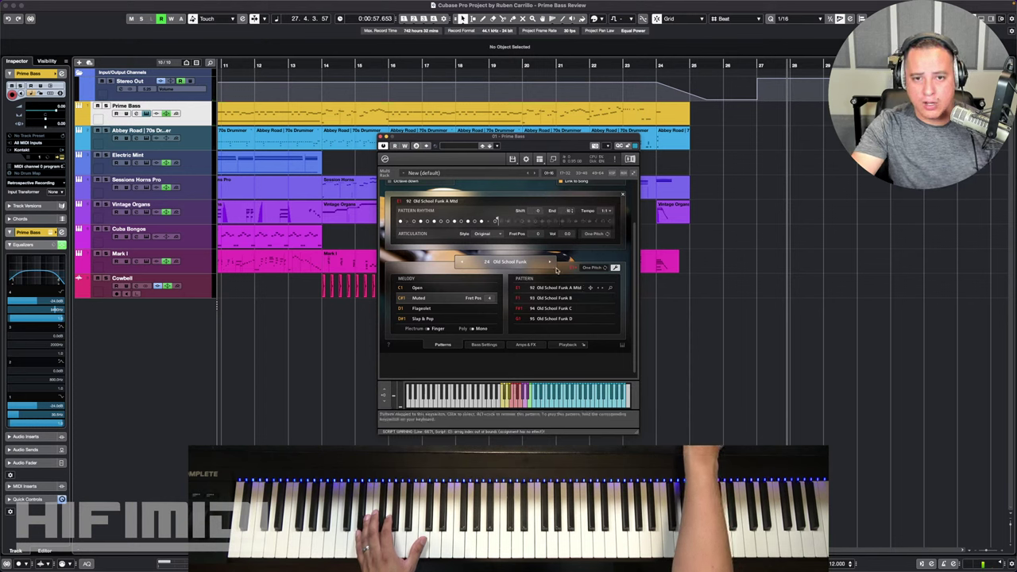
left_click(605, 210)
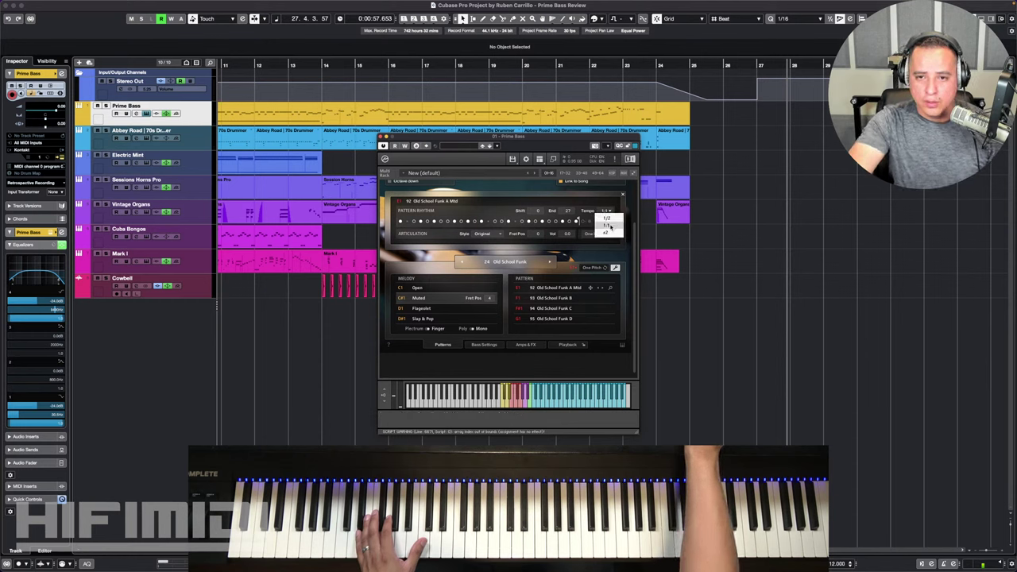
left_click(597, 207)
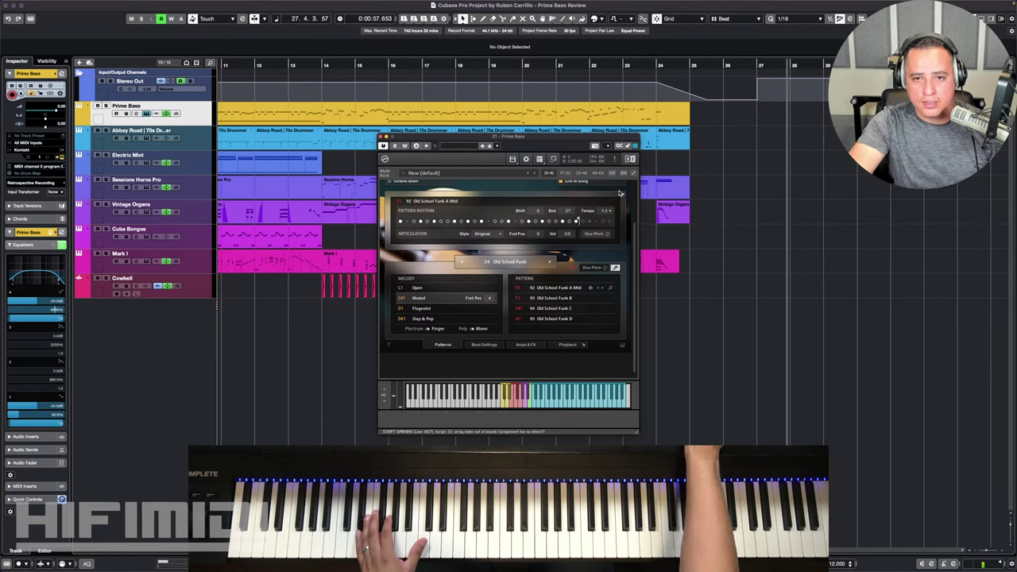
View the articulation style options of the Old School Funk A Mid pattern, keep Original, and close the pattern's settings
left_click(490, 237)
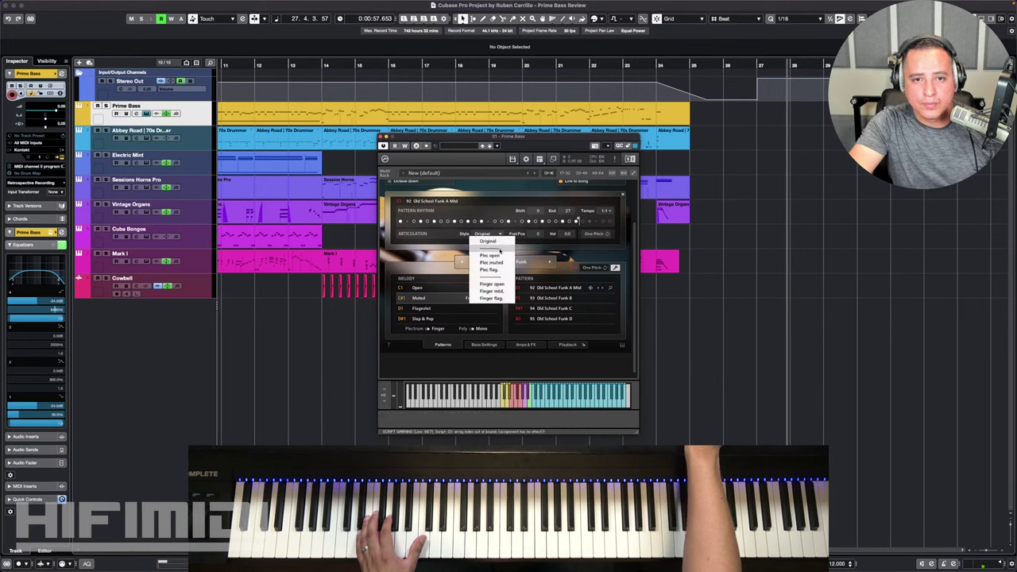
left_click(563, 214)
left_click(623, 196)
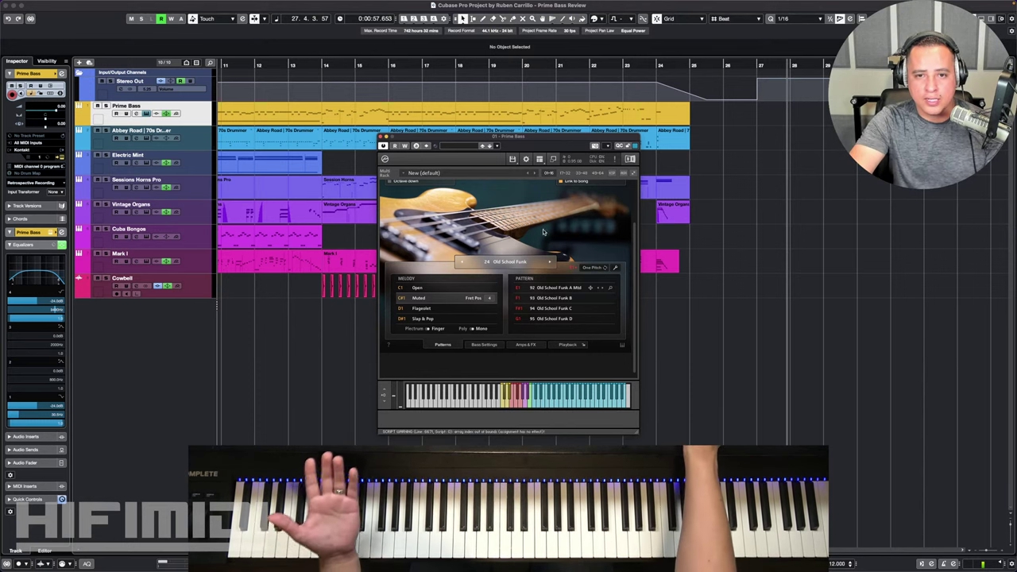
scroll(548, 230, "up", 3)
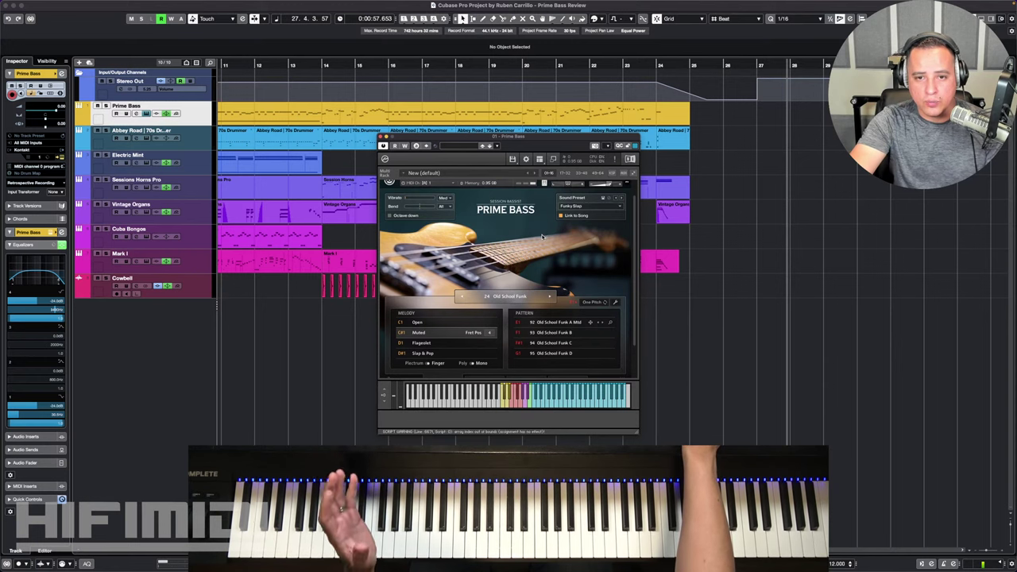
scroll(540, 237, "down", 3)
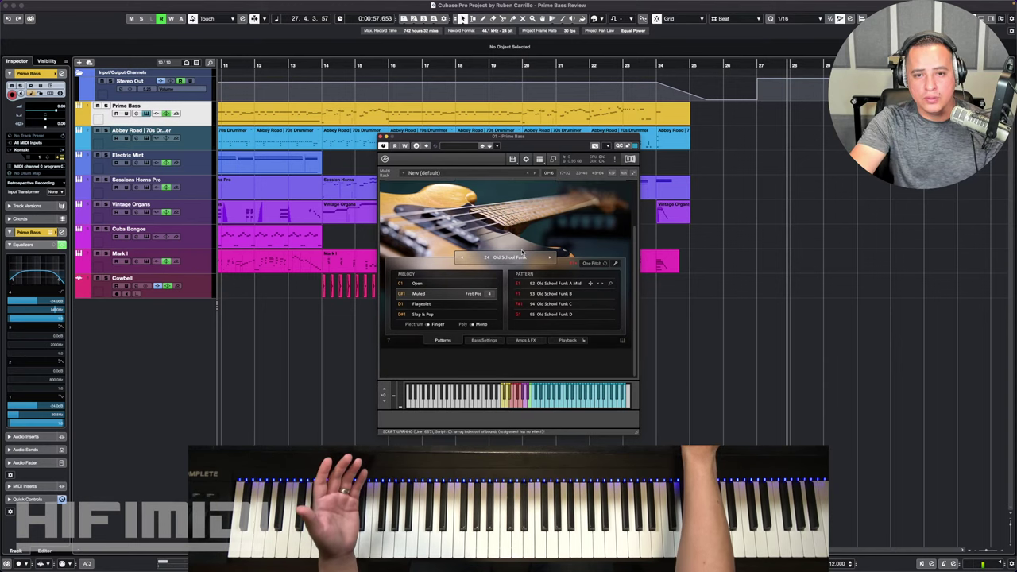
scroll(521, 248, "up", 3)
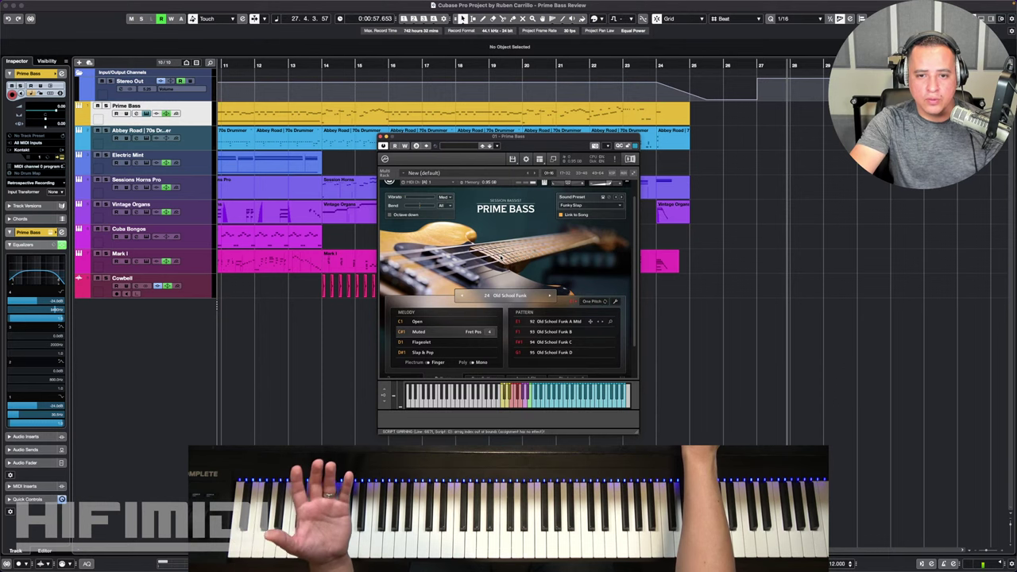
scroll(504, 254, "down", 2)
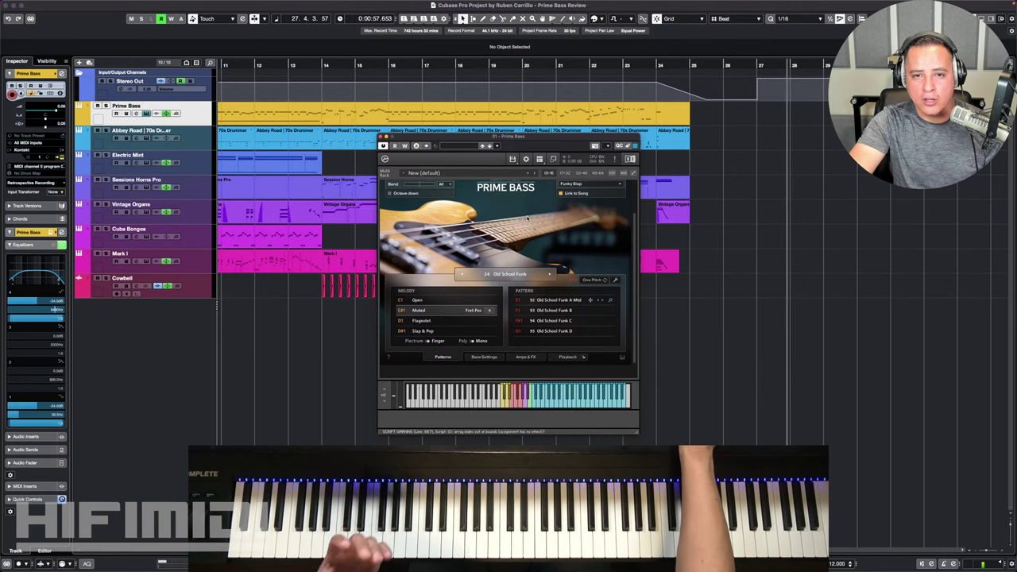
scroll(565, 226, "up", 3)
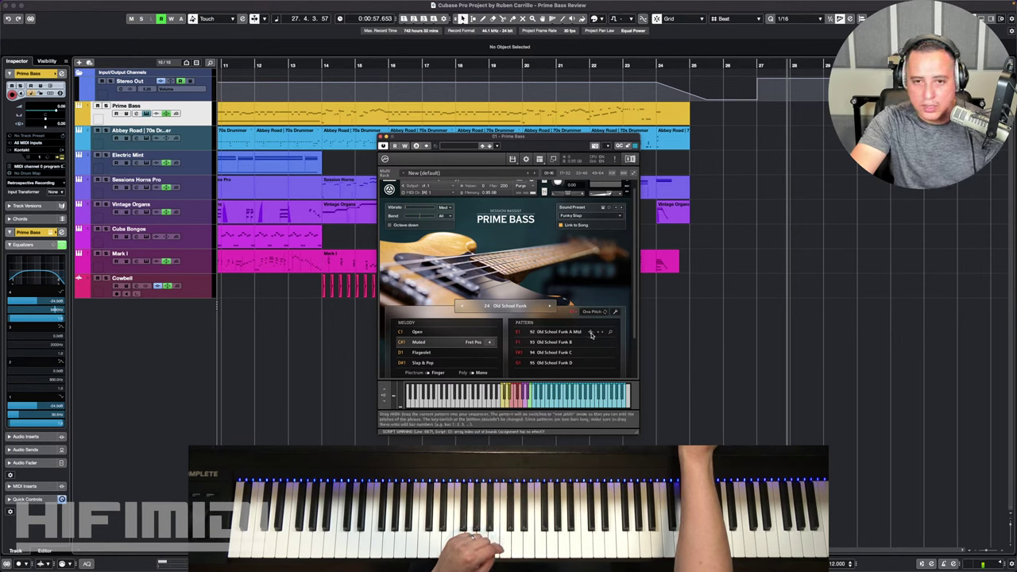
left_click_drag(600, 329, 576, 319)
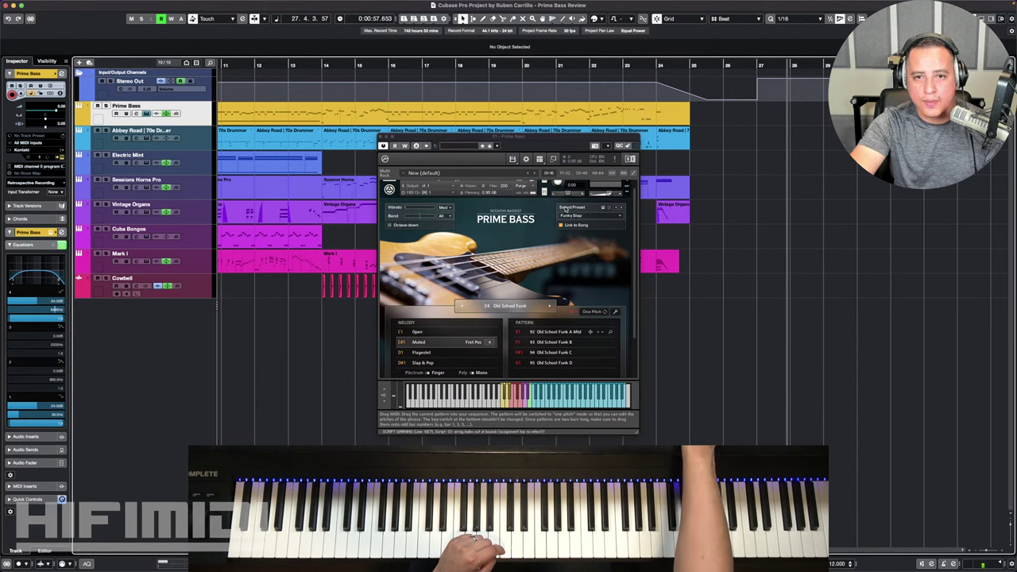
scroll(577, 247, "down", 3)
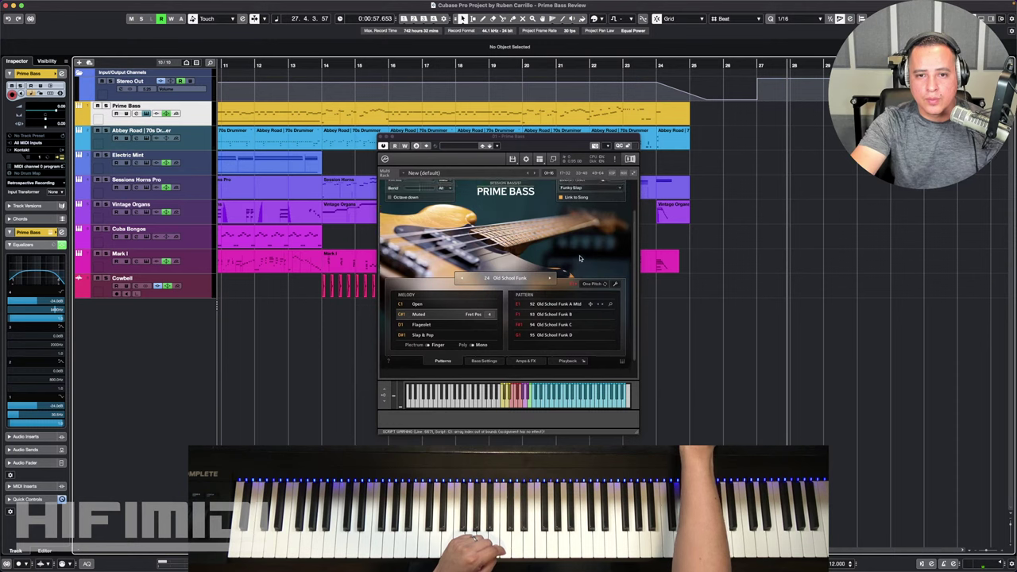
scroll(581, 259, "up", 1)
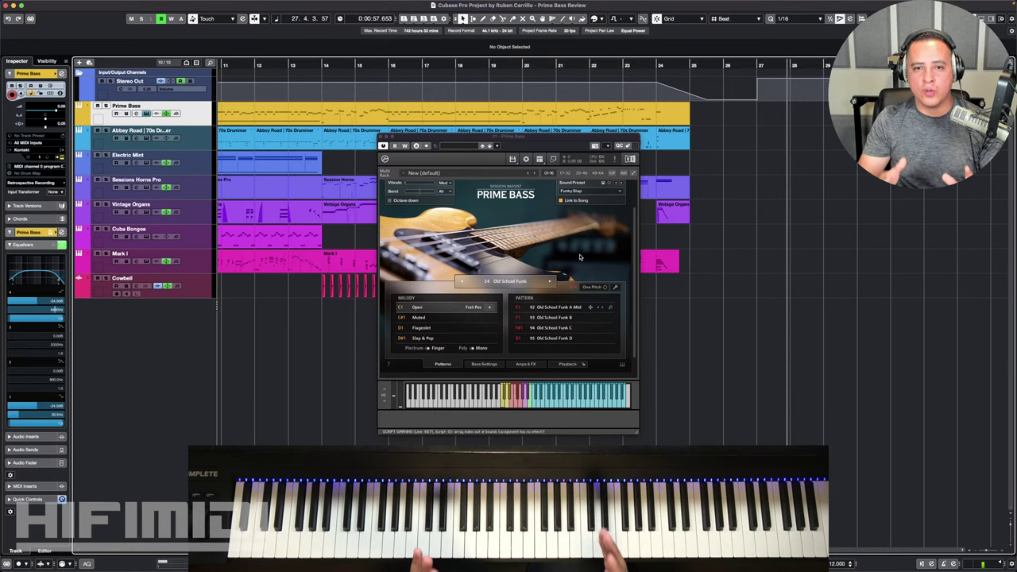
Select the Open melody articulation for the Old School Funk song preset
left_click(465, 338)
left_click(464, 311)
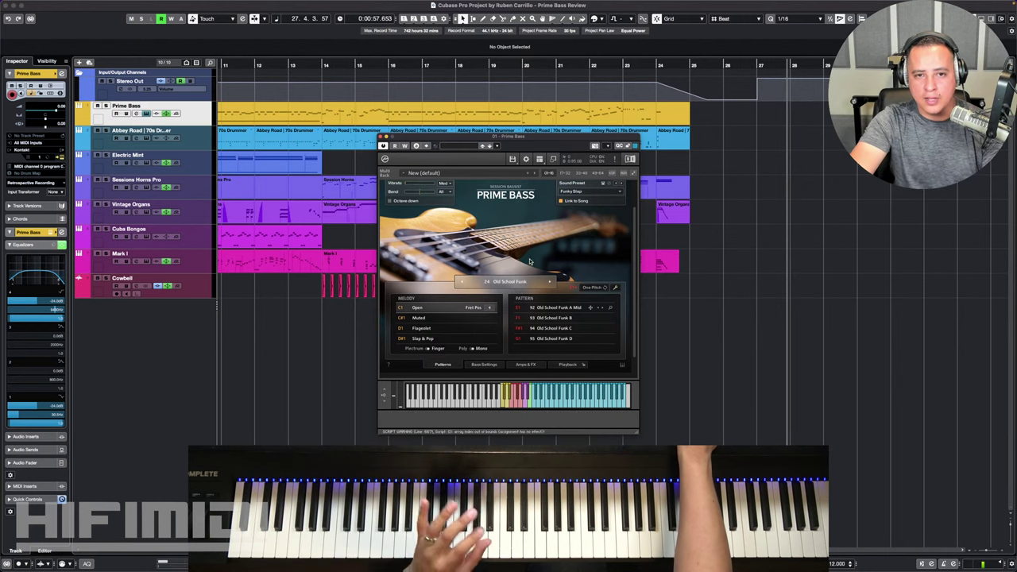
scroll(523, 277, "up", 2)
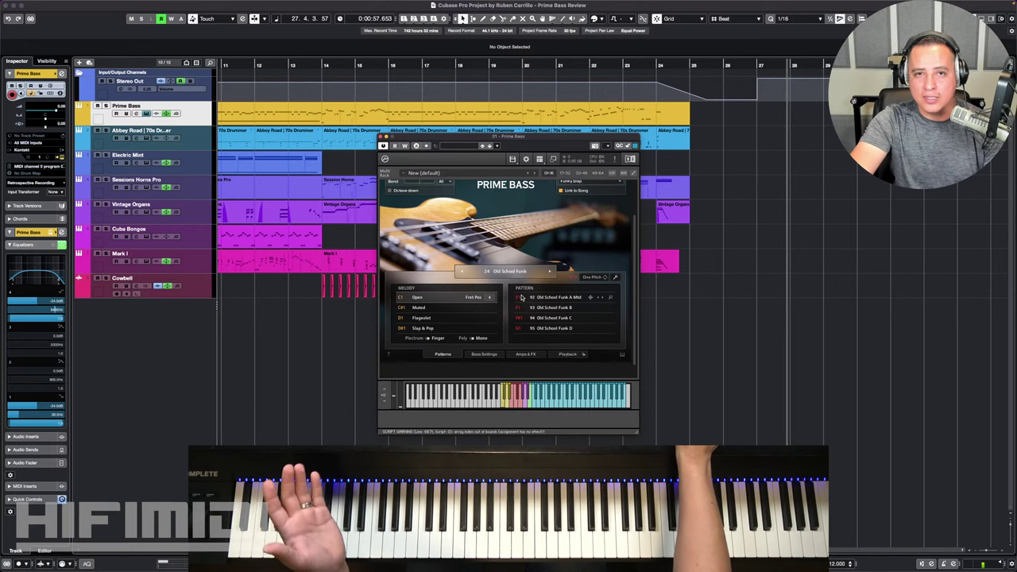